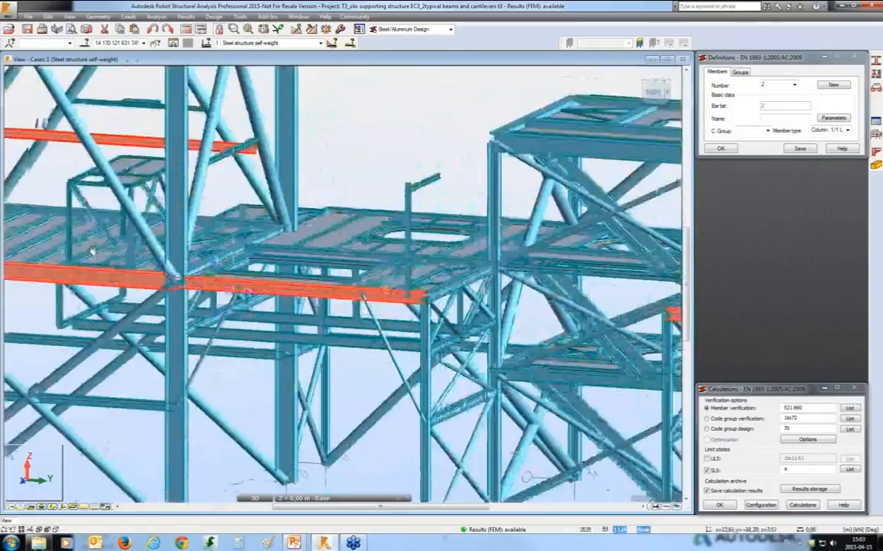
# Create a new steel member type in the code parameters and name it SLS beams.
pyautogui.moveTo(441, 285); pyautogui.dragTo(83, 280, button='middle')
pyautogui.scroll(-4, 574, 252)
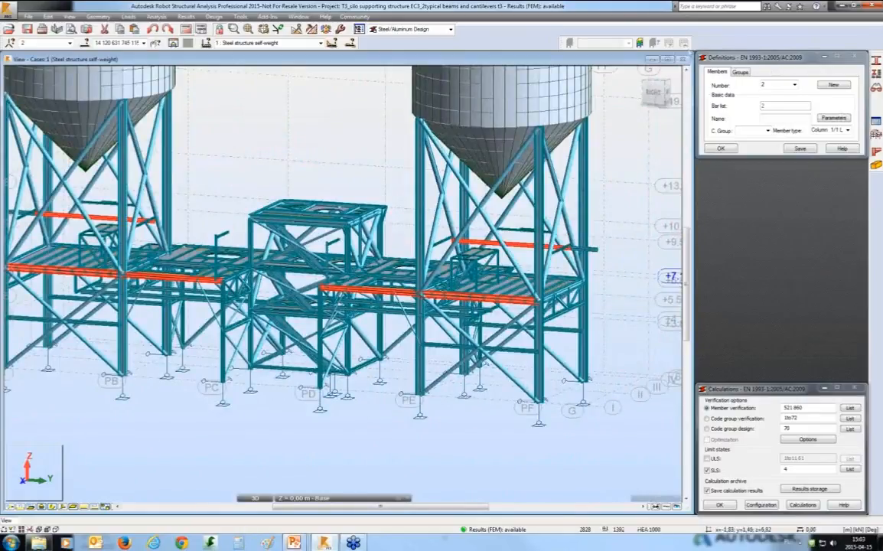
pyautogui.click(202, 17)
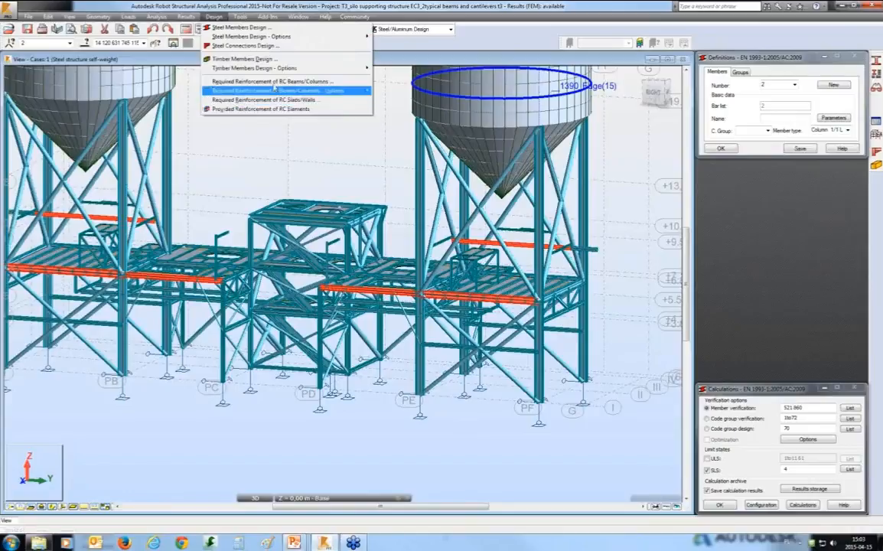
pyautogui.moveTo(288, 70)
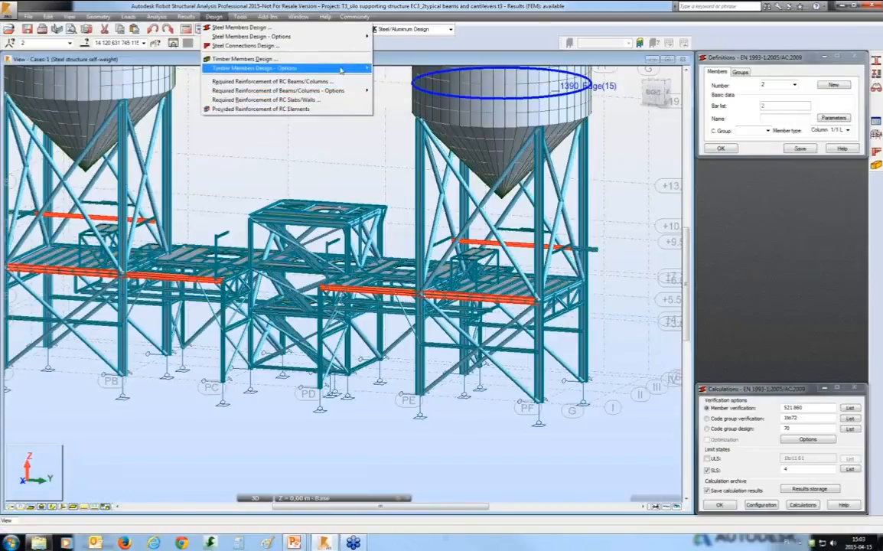
pyautogui.moveTo(337, 36)
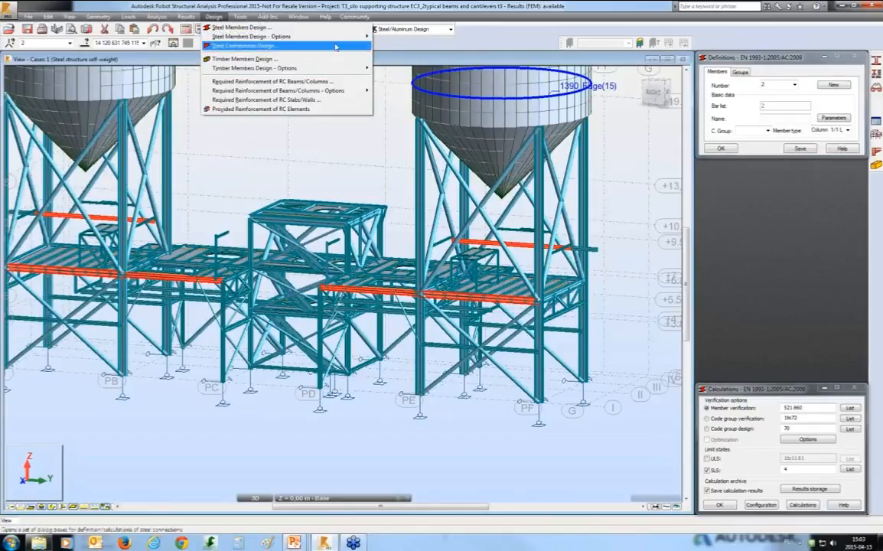
pyautogui.click(396, 37)
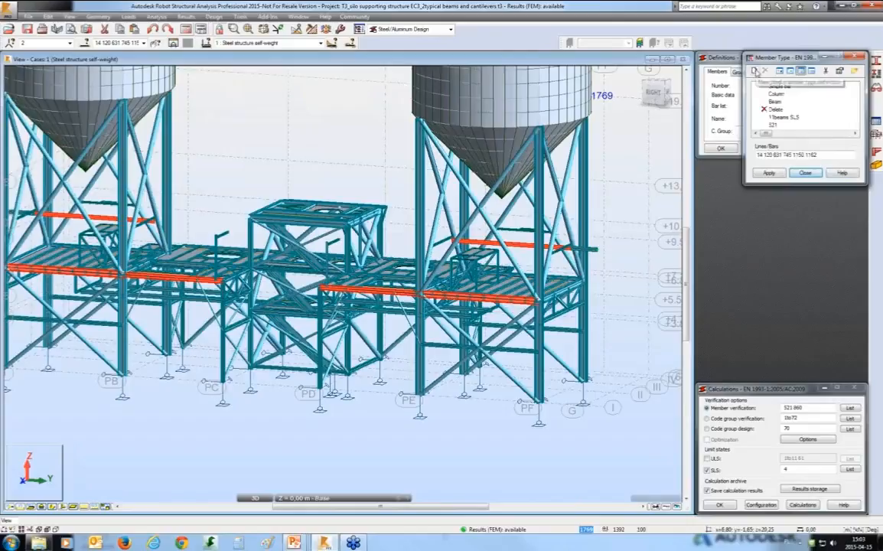
pyautogui.click(755, 72)
pyautogui.moveTo(760, 73); pyautogui.dragTo(652, 76)
pyautogui.write('SLS beams')
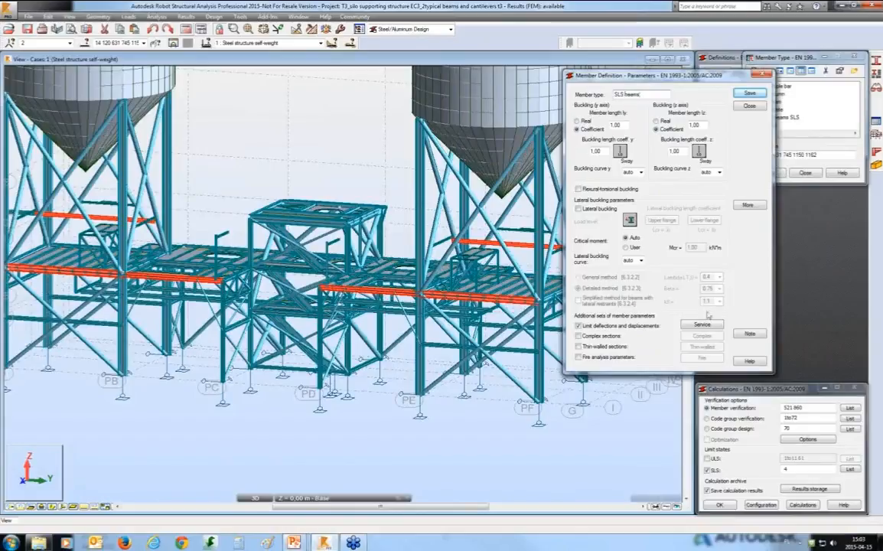
# Enable the L/200 z-direction limits for both final deflection and deflection from live loads in the serviceability settings.
pyautogui.click(702, 325)
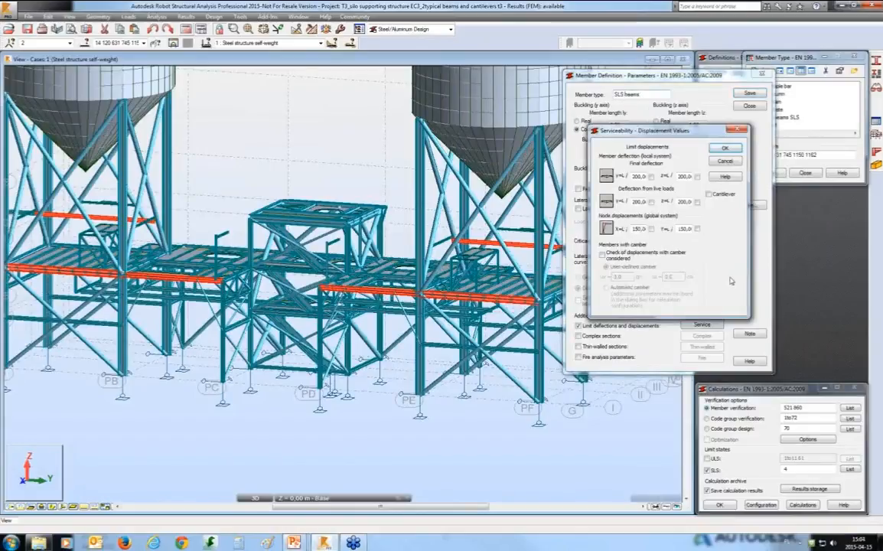
pyautogui.click(697, 177)
pyautogui.click(697, 202)
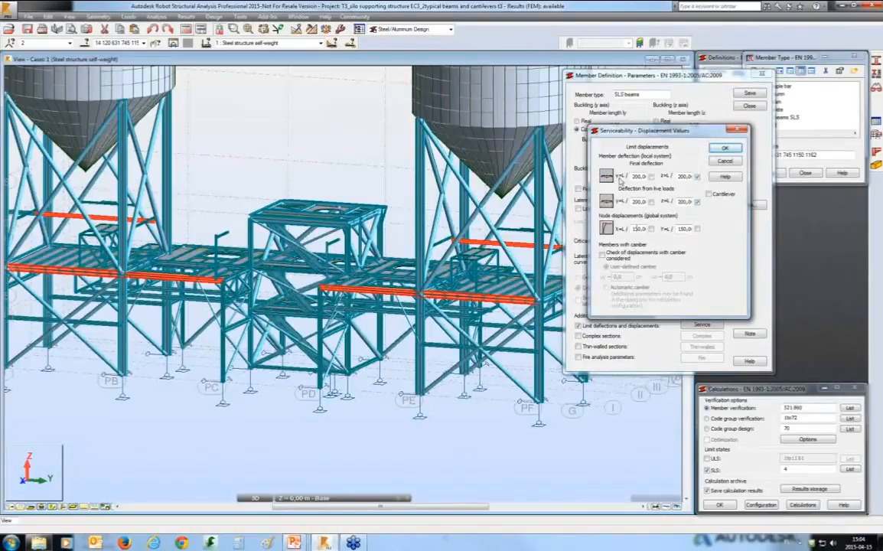
pyautogui.click(725, 148)
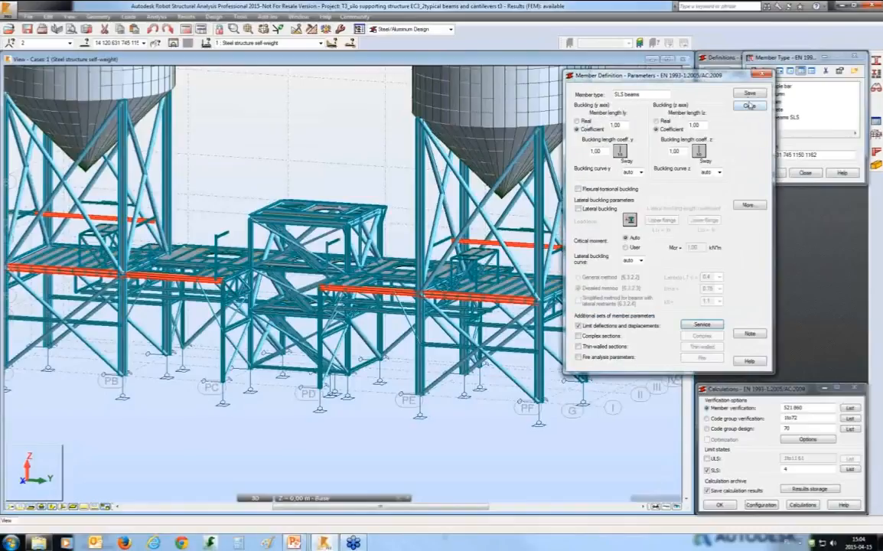
# Save the SLS beams member type and apply it to the selected beams.
pyautogui.click(749, 93)
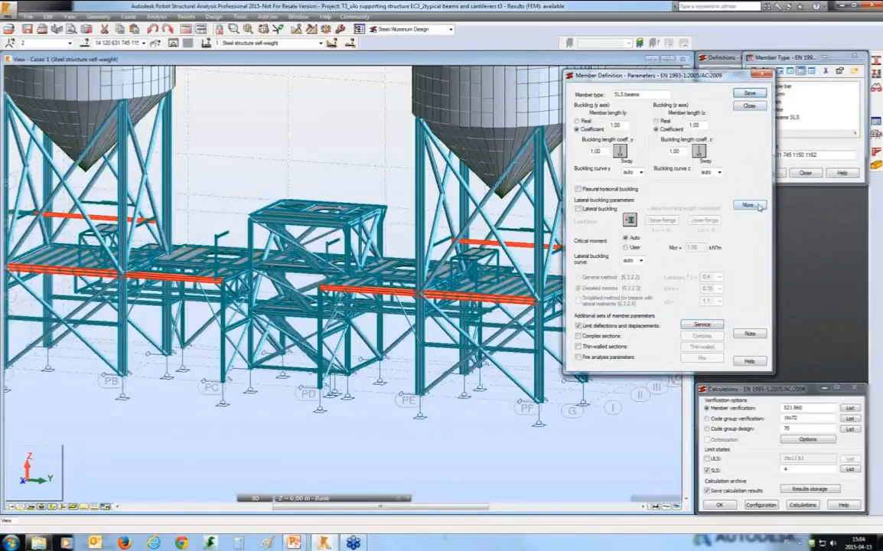
pyautogui.click(751, 107)
pyautogui.click(773, 176)
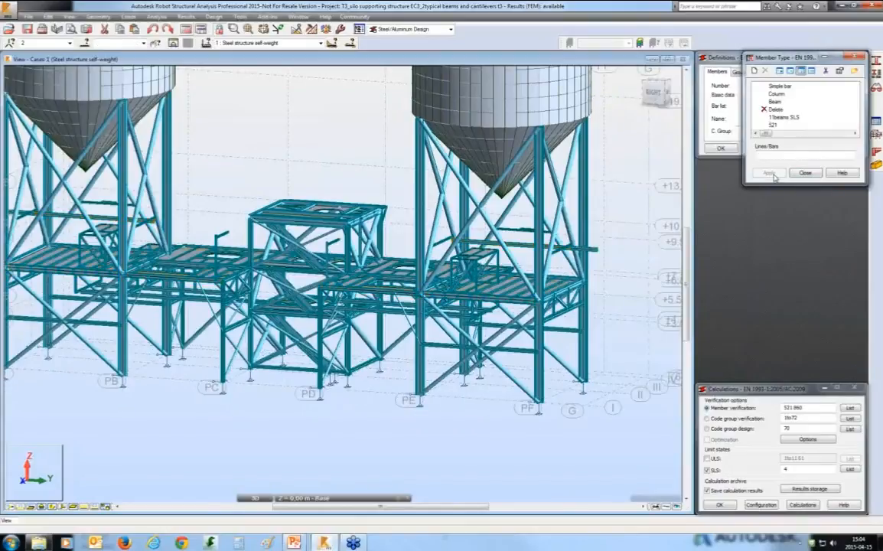
pyautogui.click(845, 6)
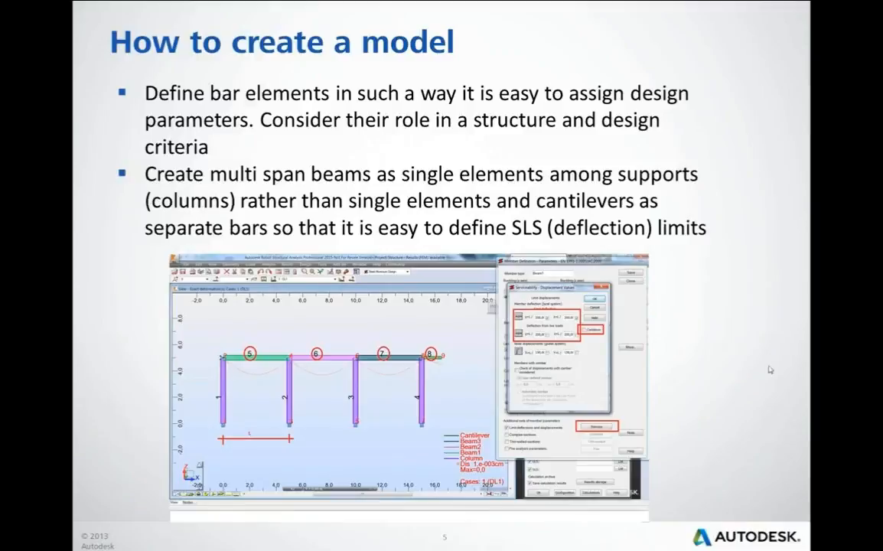
pyautogui.click(770, 370)
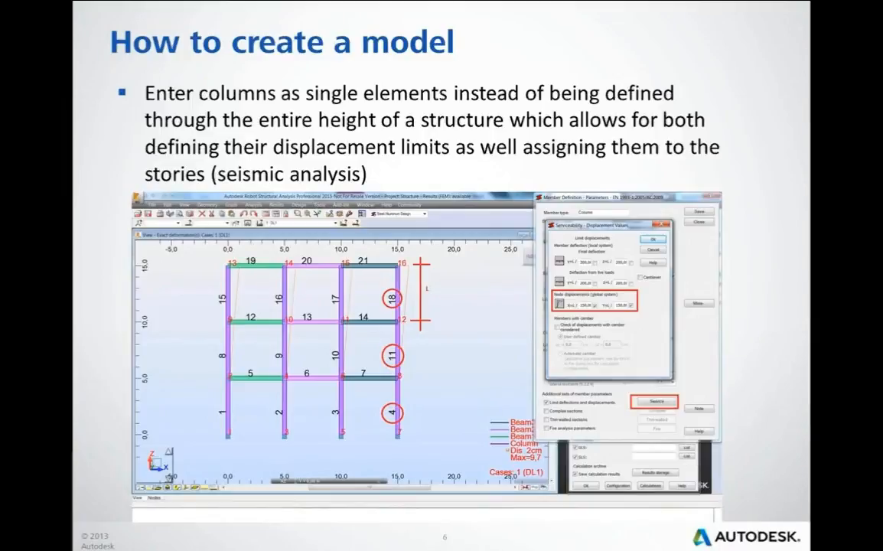
pyautogui.hotkey('alt', 'Tab')
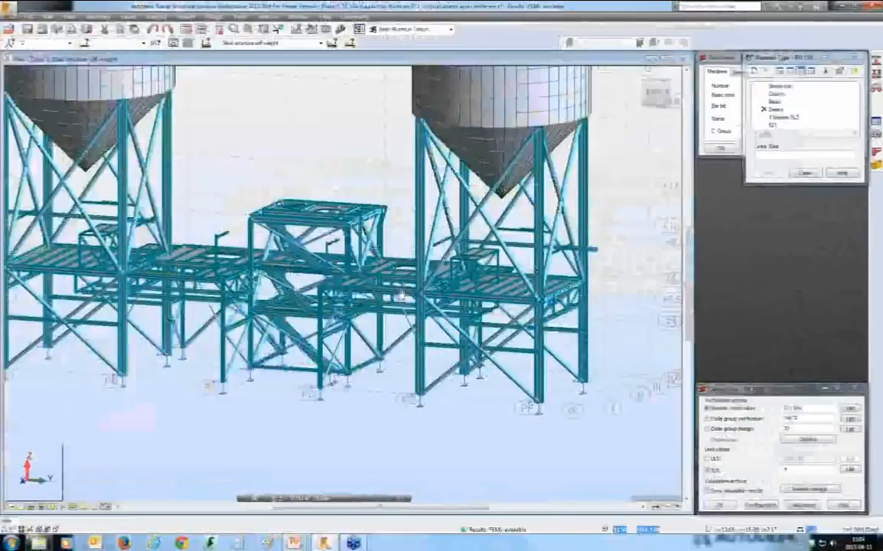
# Reselect the silo column bars 647, 656, 1367 and 1370 from the previous bar selections.
pyautogui.moveTo(432, 298)
pyautogui.keyDown('shift'); pyautogui.mouseDown(button='middle')
pyautogui.moveTo(405, 297)
pyautogui.moveTo(425, 301)
pyautogui.mouseUp(button='middle'); pyautogui.keyUp('shift')
pyautogui.scroll(-2, 411, 331)
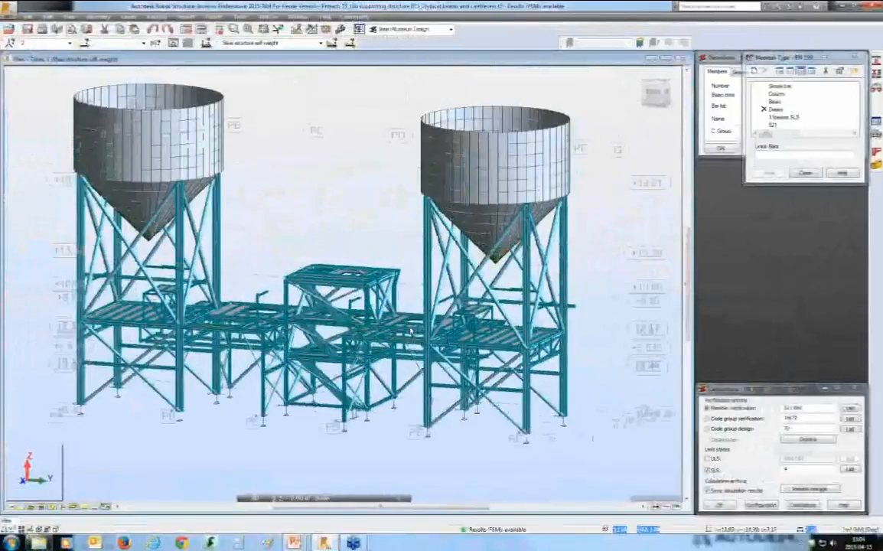
pyautogui.scroll(-1, 411, 331)
pyautogui.click(143, 43)
pyautogui.click(123, 106)
pyautogui.moveTo(57, 188); pyautogui.dragTo(92, 126, button='middle')
pyautogui.scroll(2, 93, 206)
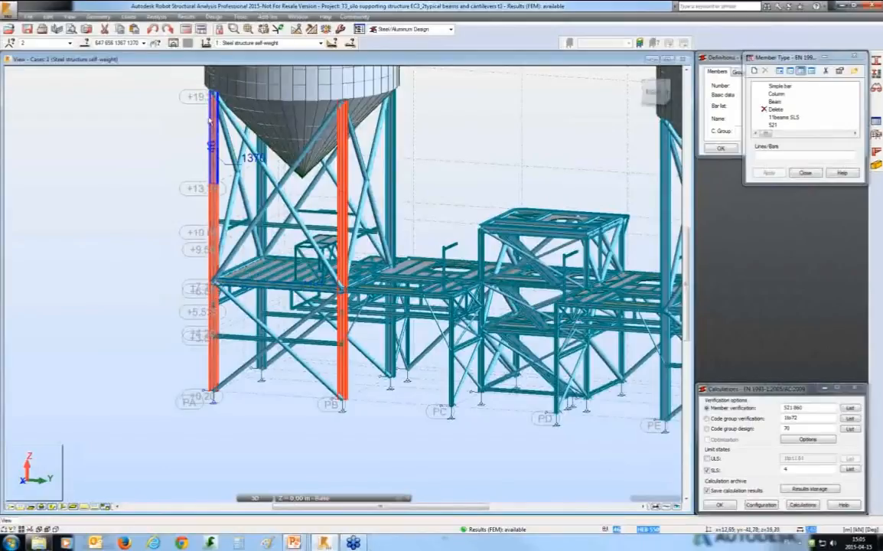
pyautogui.moveTo(160, 290); pyautogui.dragTo(117, 339, button='middle')
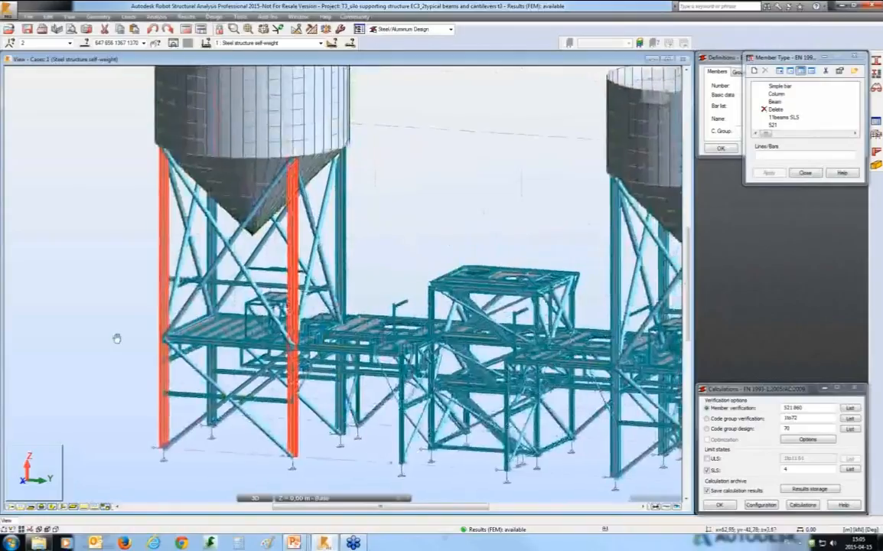
pyautogui.scroll(2, 117, 339)
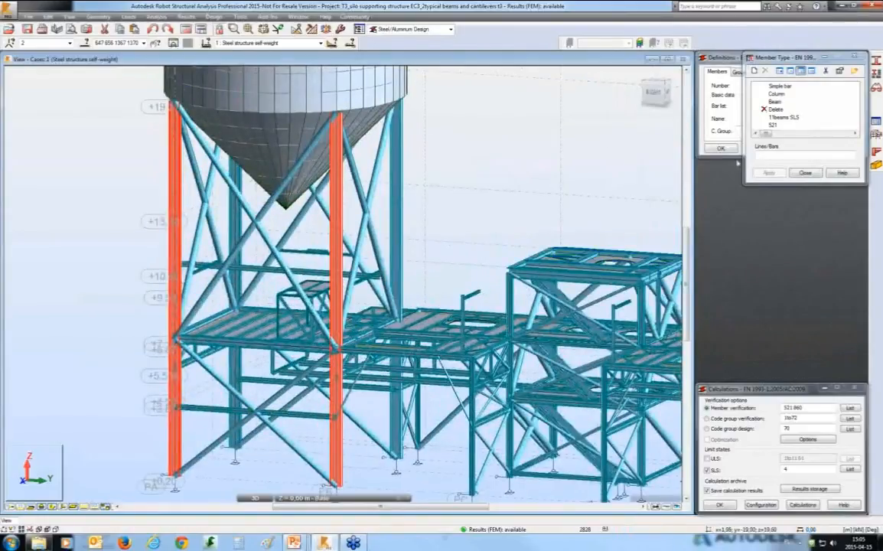
# Create another steel member type and name it SLS columns.
pyautogui.click(755, 71)
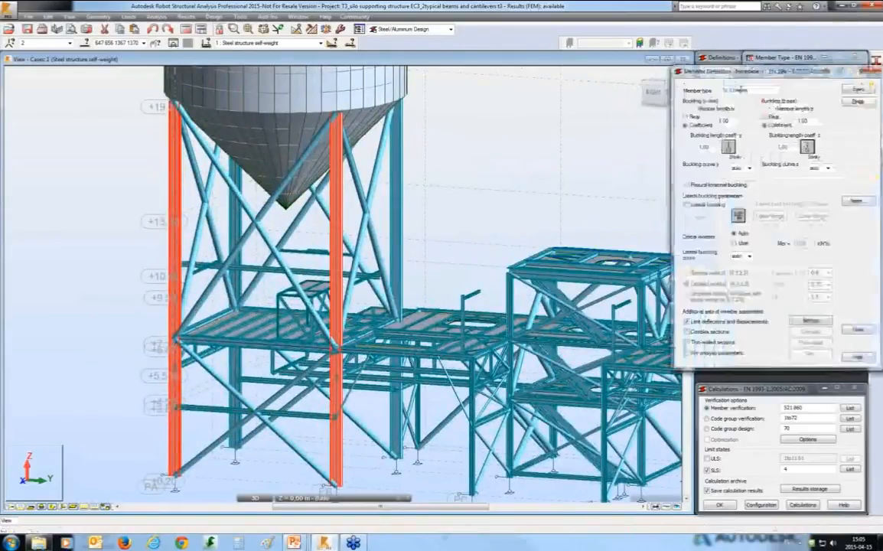
pyautogui.press('BackSpace')
pyautogui.press('BackSpace')
pyautogui.press('BackSpace')
pyautogui.press('BackSpace')
pyautogui.press('BackSpace')
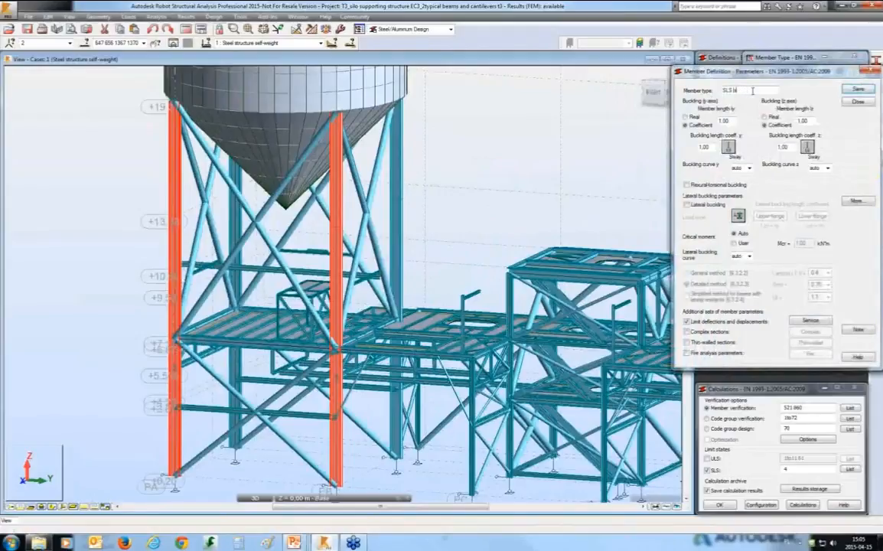
pyautogui.write('columns')
# Enable the L/150 node displacement limits in the X and Y directions for the columns' serviceability check.
pyautogui.click(810, 320)
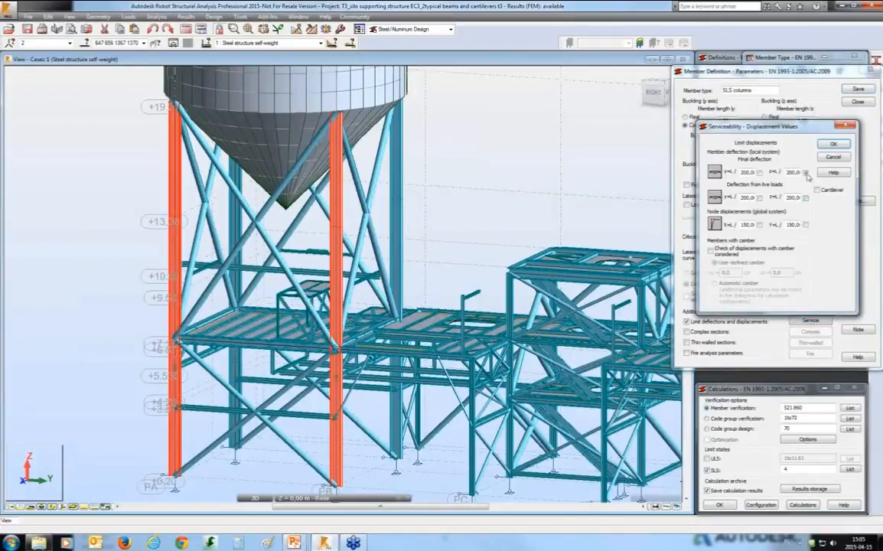
pyautogui.click(759, 225)
pyautogui.click(805, 225)
pyautogui.press('Return')
# Save the SLS columns member type and apply it to the selected columns.
pyautogui.click(852, 91)
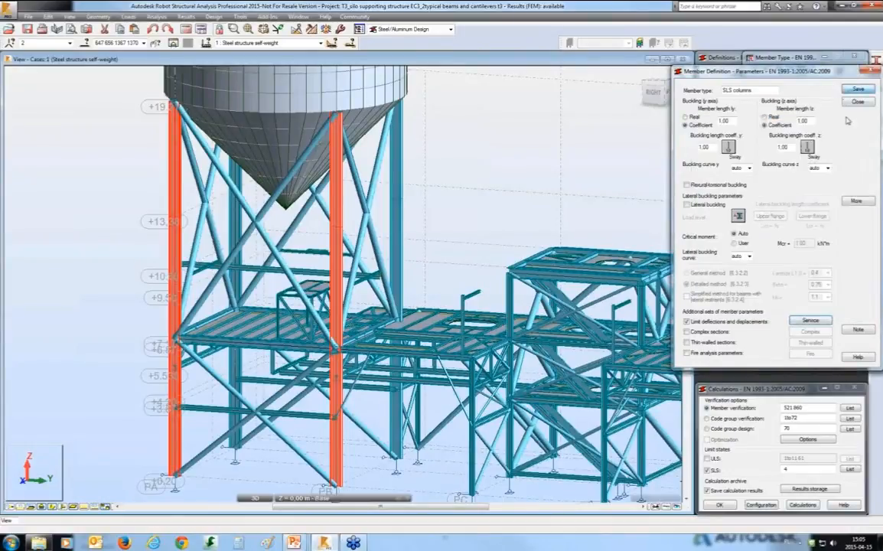
pyautogui.click(851, 103)
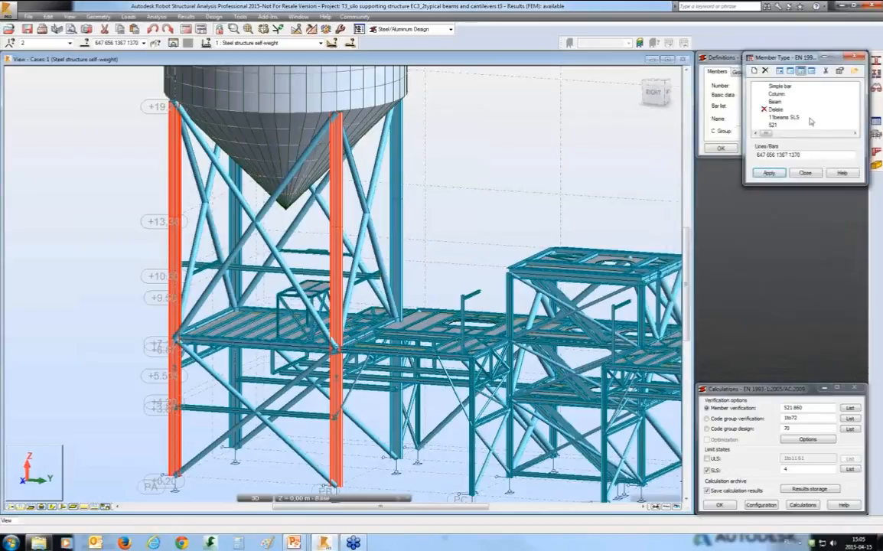
pyautogui.click(782, 176)
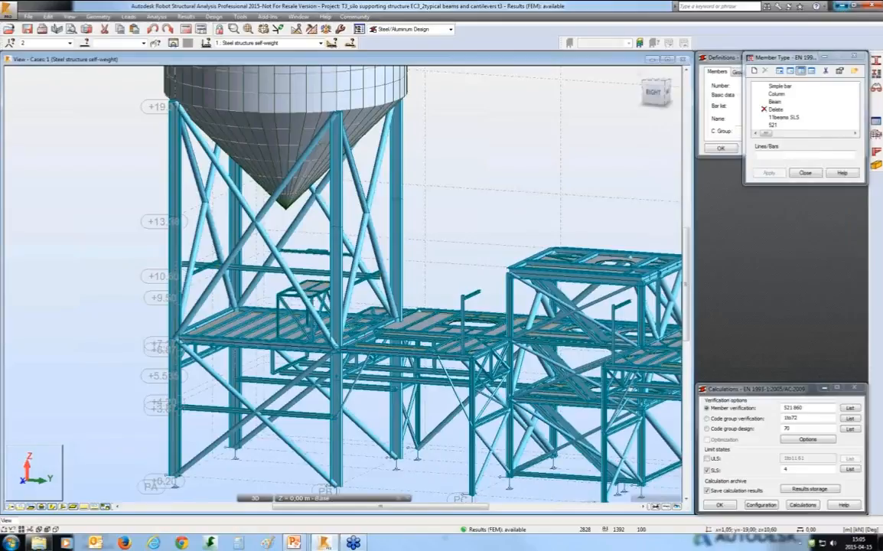
pyautogui.click(845, 5)
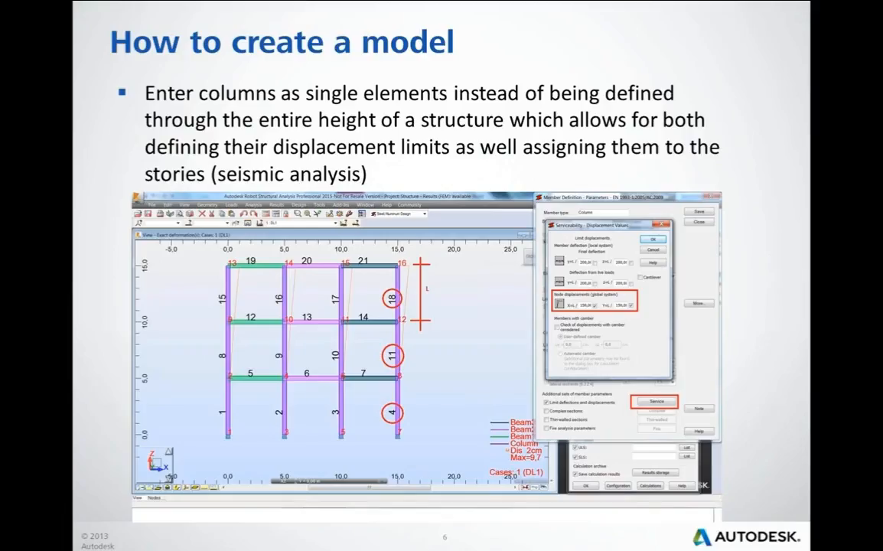
pyautogui.press('Right')
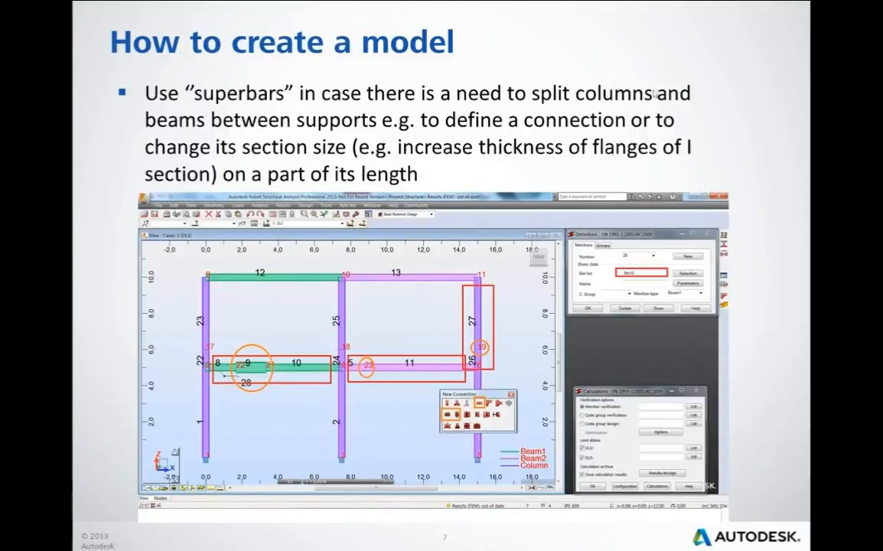
pyautogui.hotkey('alt', 'Tab')
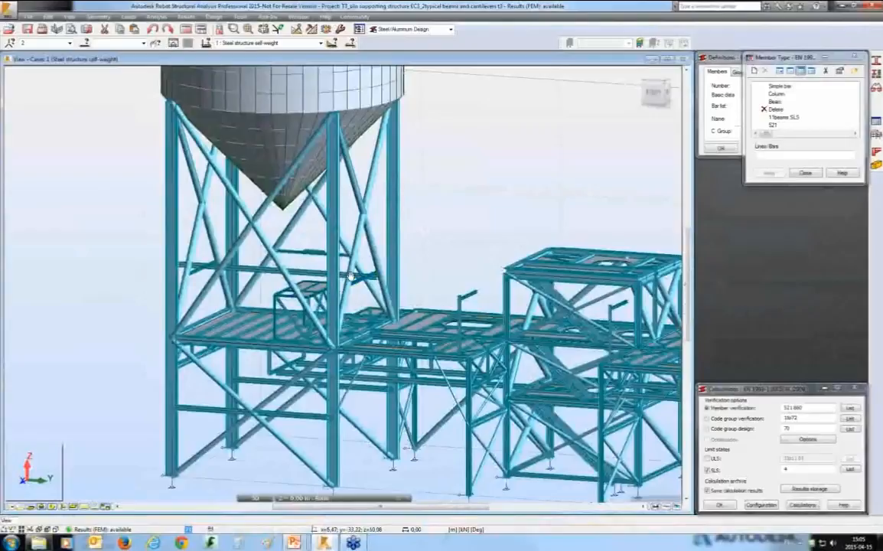
# Select superbars 1367 and 1370, inspect their component bars isolated in a separate view, and exit that view.
pyautogui.moveTo(378, 269); pyautogui.dragTo(323, 284, button='middle')
pyautogui.click(237, 75)
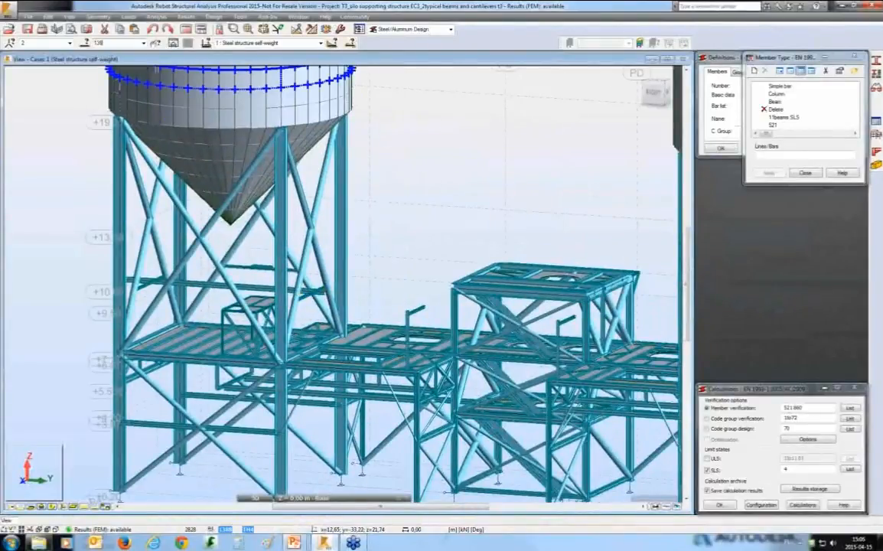
pyautogui.write('0')
pyautogui.press('Return')
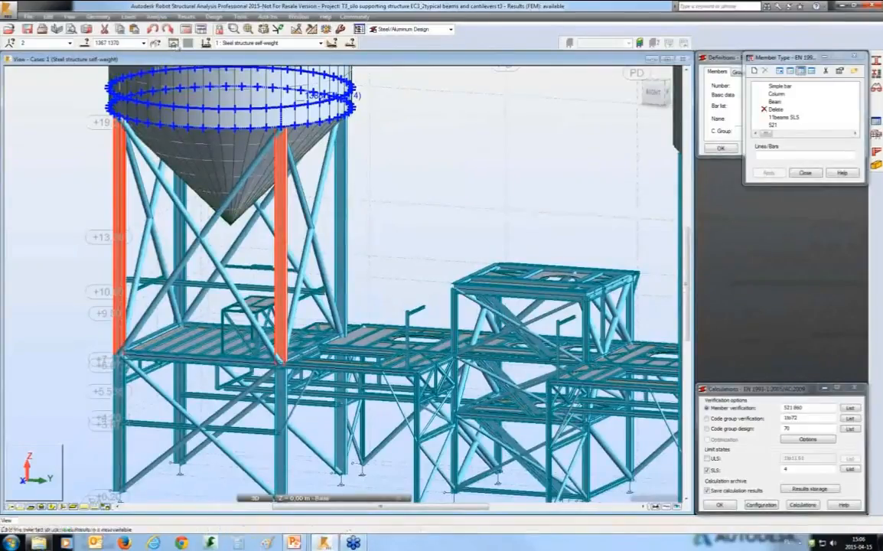
pyautogui.click(174, 43)
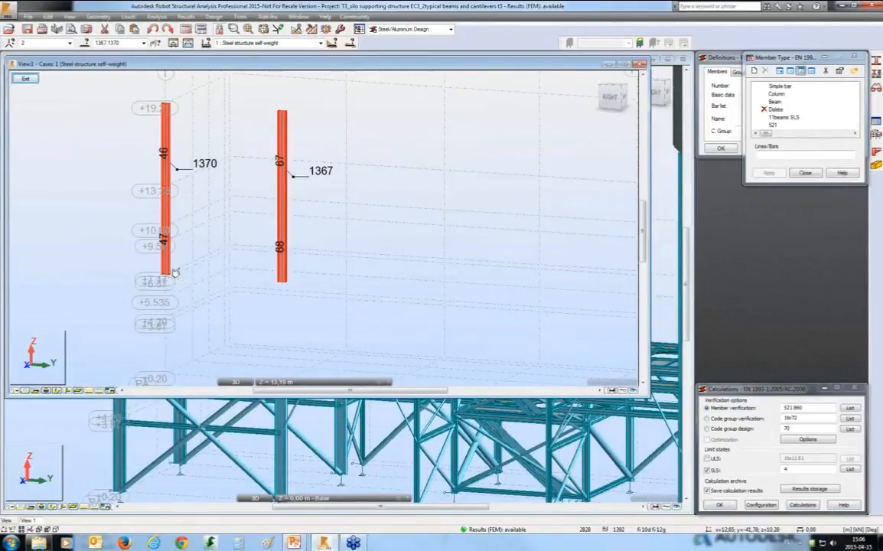
pyautogui.click(27, 79)
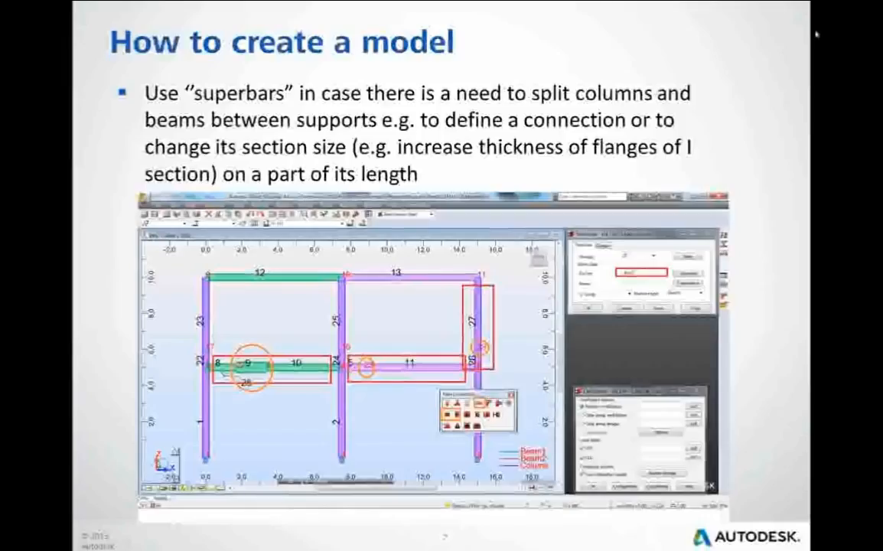
pyautogui.press('pagedown')
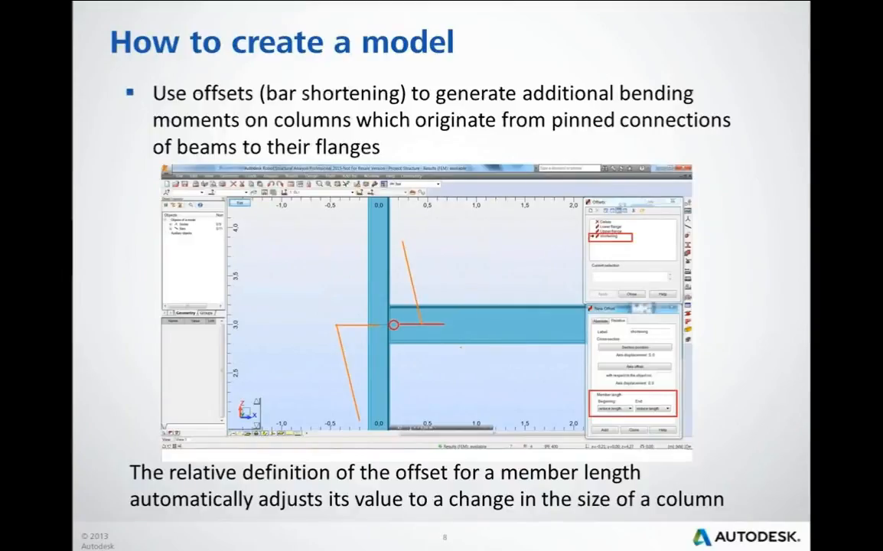
pyautogui.hotkey('alt', 'Tab')
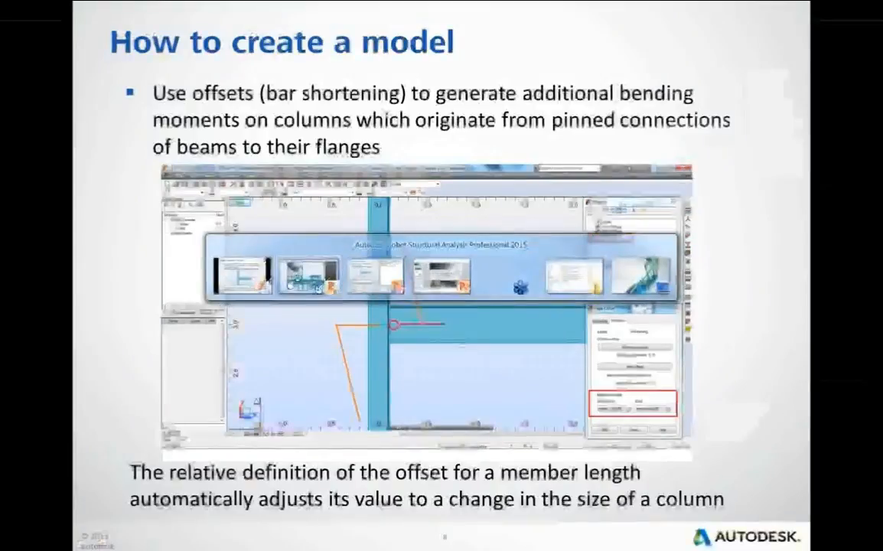
pyautogui.scroll(2, 417, 169)
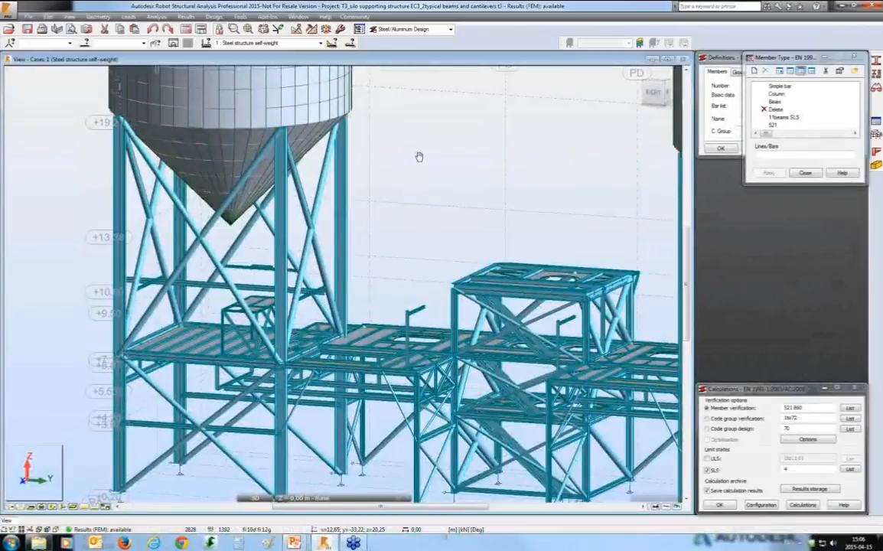
pyautogui.moveTo(419, 157); pyautogui.dragTo(420, 153, button='middle')
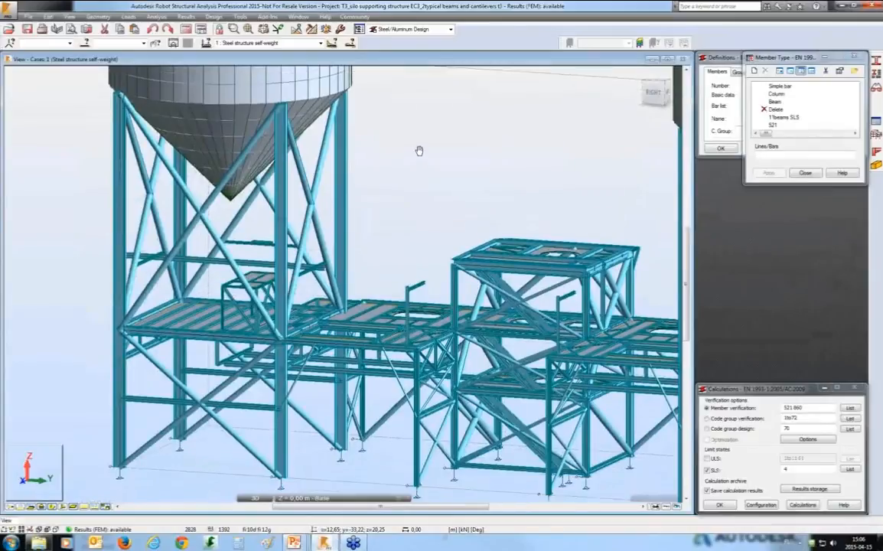
# Select the silo platform's edge beams, bars 560, 631, 1024 and 1162, and uncover the dialogs needed for editing them.
pyautogui.click(144, 42)
pyautogui.click(107, 113)
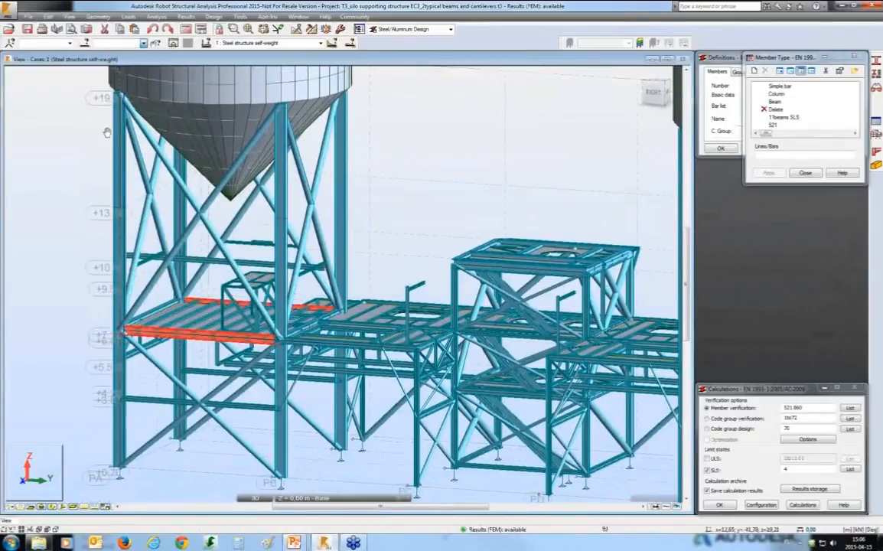
pyautogui.moveTo(108, 133); pyautogui.dragTo(113, 131, button='middle')
pyautogui.scroll(1, 112, 131)
pyautogui.scroll(1, 112, 131)
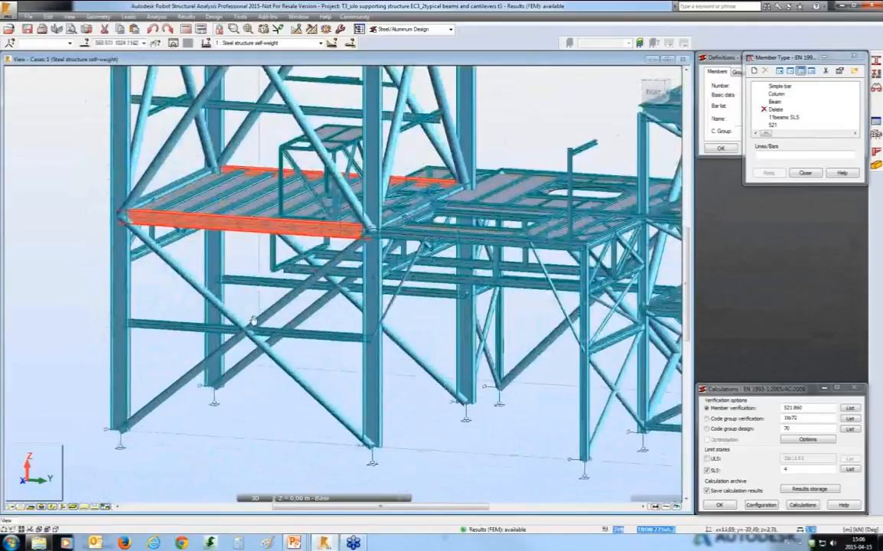
pyautogui.moveTo(781, 59); pyautogui.dragTo(731, 59)
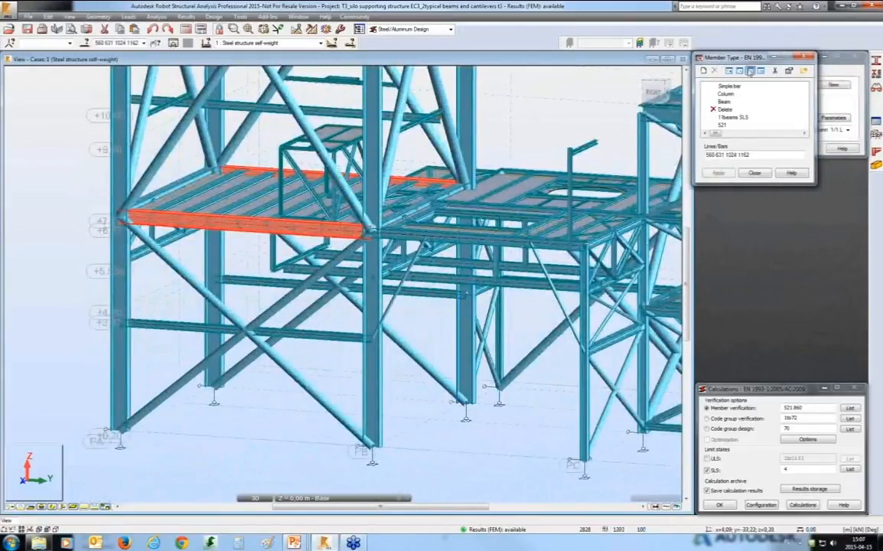
# Check the relative member-length reductions of the shortening offset and apply it to the selected beams, accepting the change to the structure data.
pyautogui.click(876, 134)
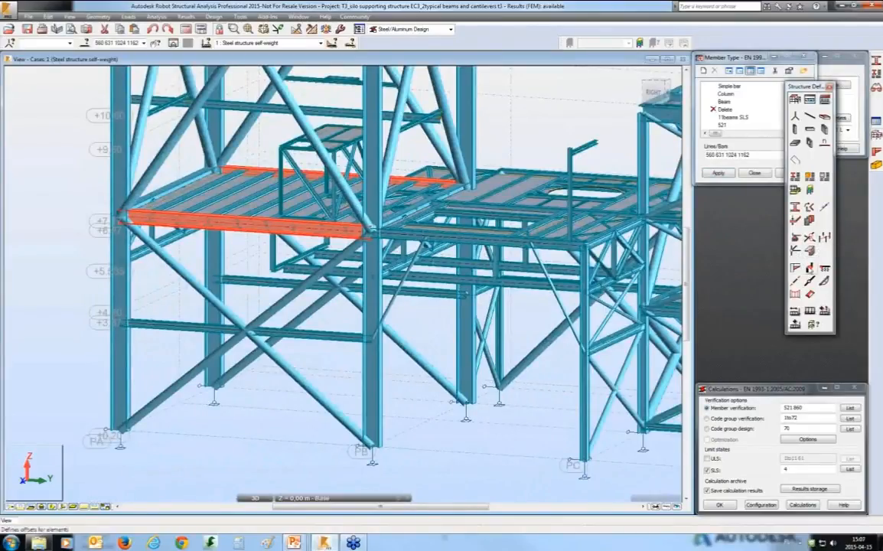
pyautogui.click(809, 271)
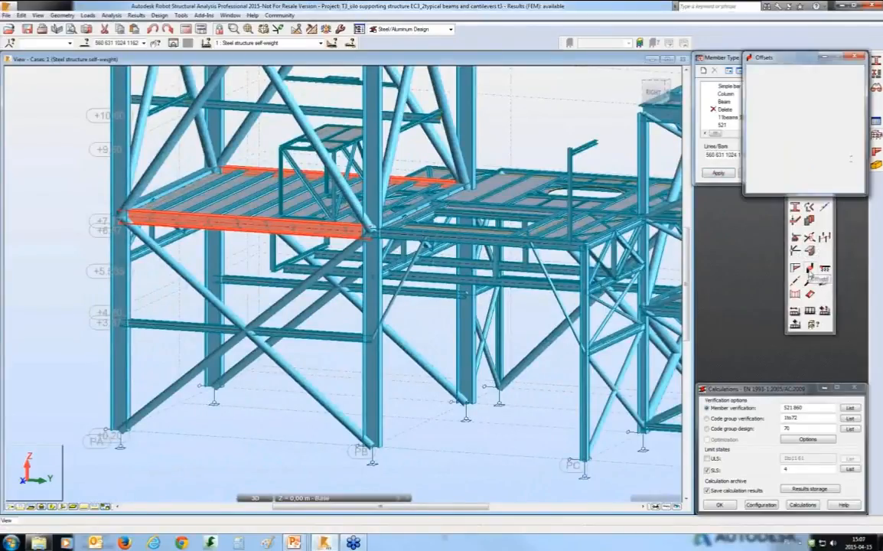
pyautogui.click(786, 73)
pyautogui.moveTo(777, 72); pyautogui.dragTo(675, 71)
pyautogui.click(686, 88)
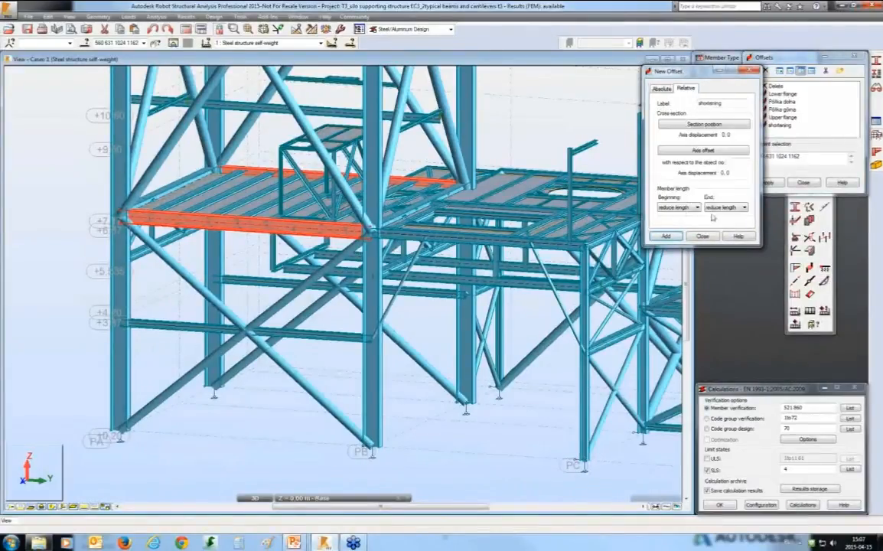
pyautogui.click(713, 239)
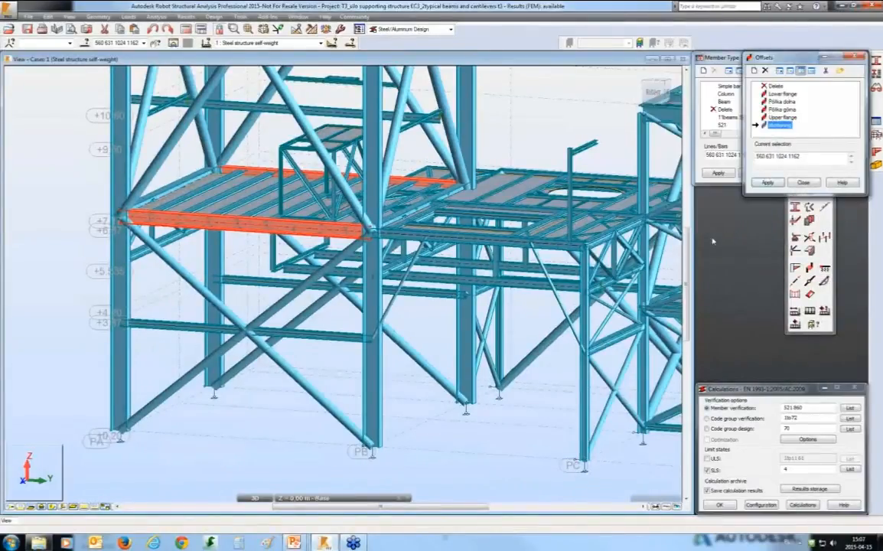
pyautogui.click(769, 183)
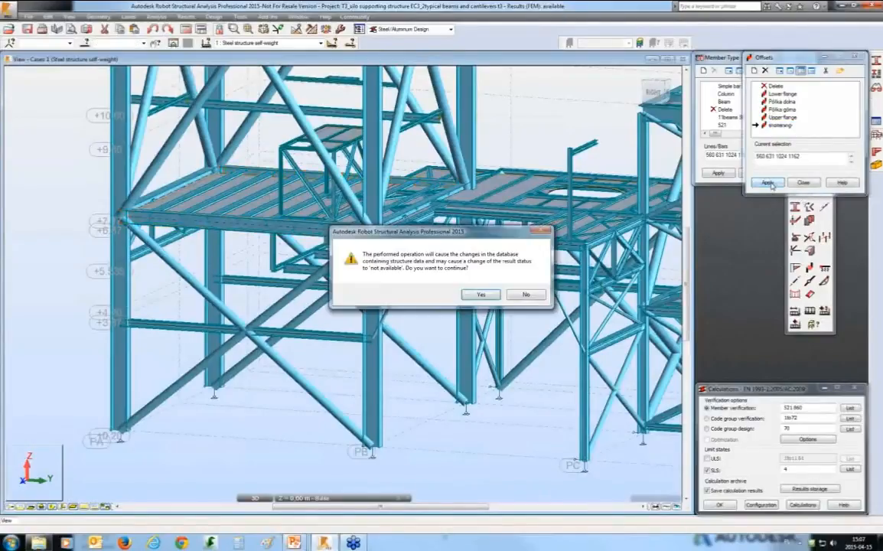
pyautogui.click(492, 297)
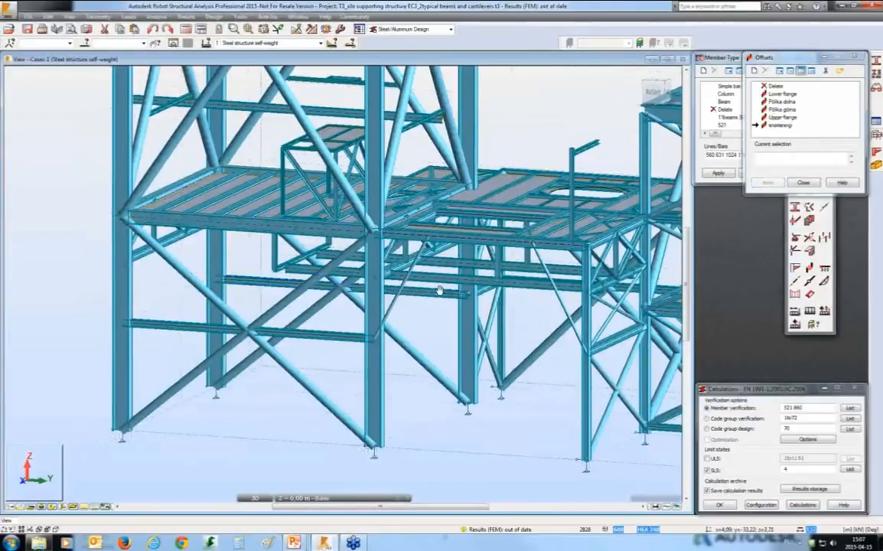
pyautogui.moveTo(439, 290); pyautogui.dragTo(451, 286, button='middle')
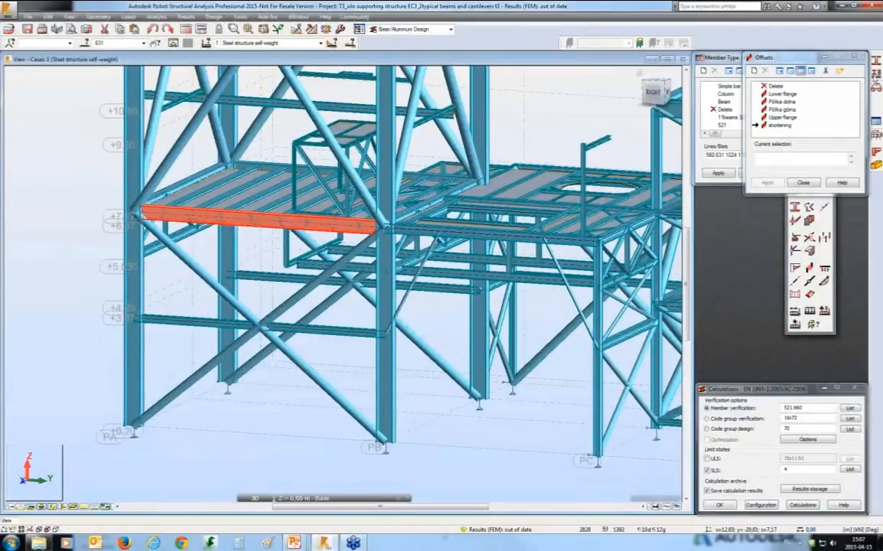
# Assign the HEA 1000 section to tower column bars 47, 68, 647 and 656, and select beam 631 between them.
pyautogui.click(795, 208)
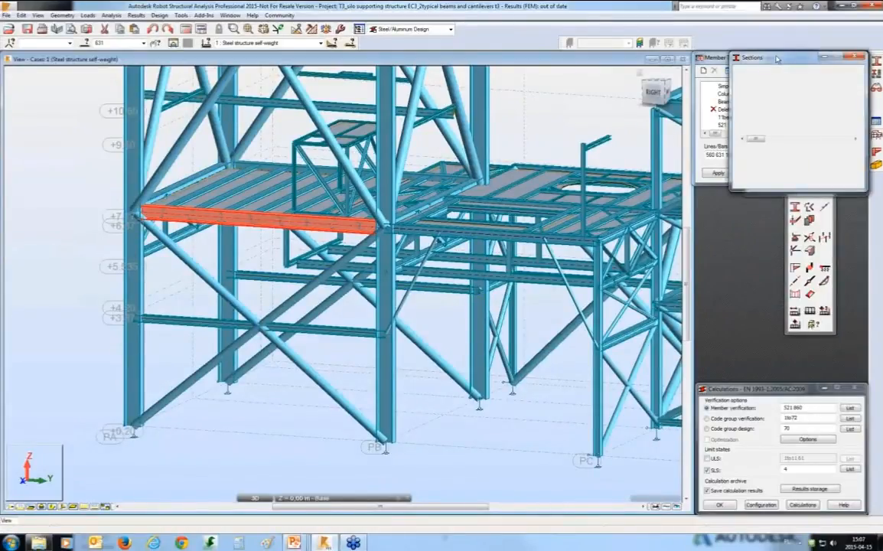
pyautogui.moveTo(777, 59); pyautogui.dragTo(712, 101)
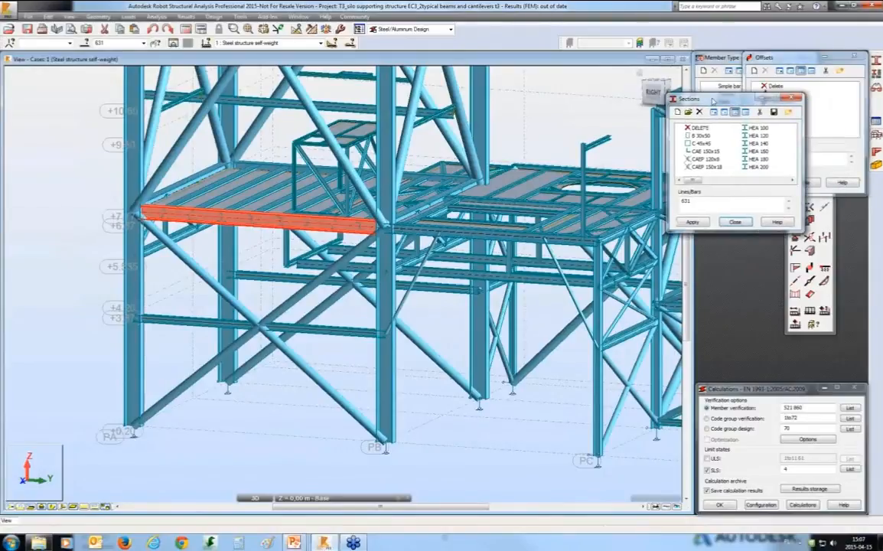
pyautogui.click(131, 365)
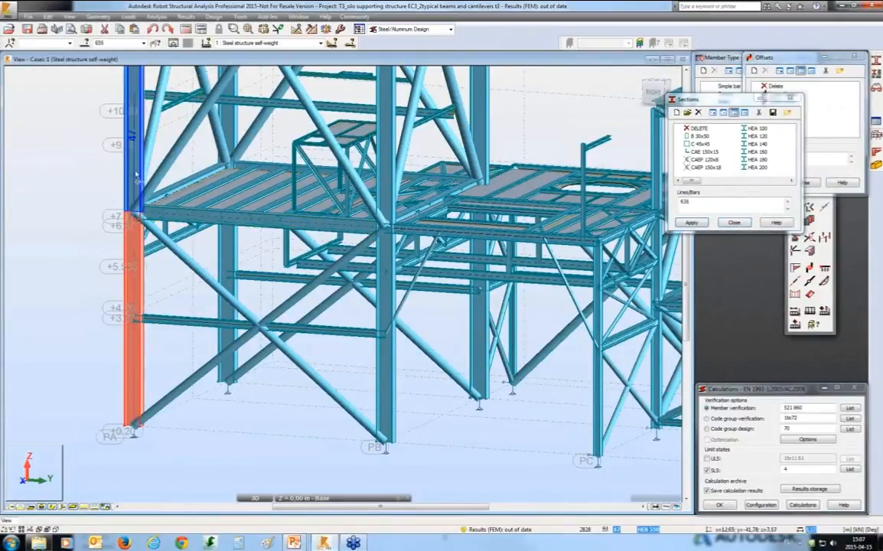
pyautogui.keyDown('ctrl'); pyautogui.click(389, 375); pyautogui.keyUp('ctrl')
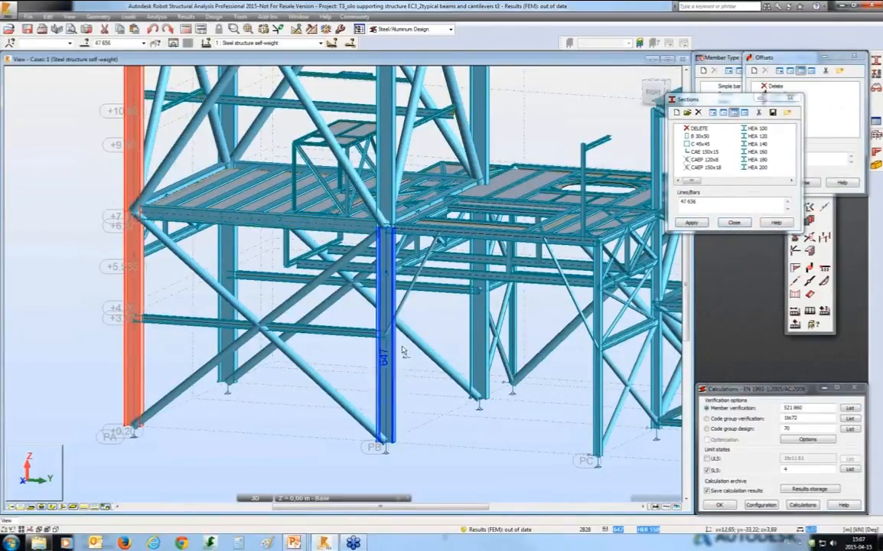
pyautogui.keyDown('ctrl'); pyautogui.click(391, 186); pyautogui.keyUp('ctrl')
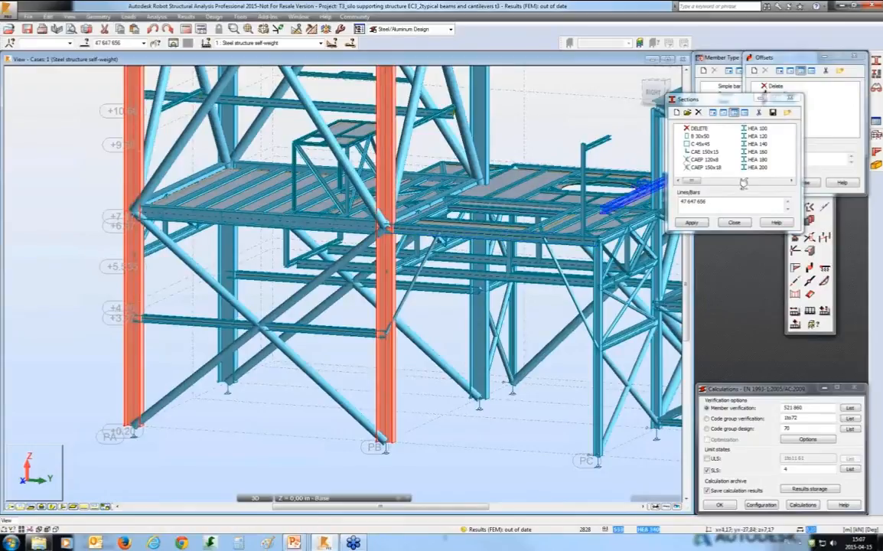
pyautogui.click(790, 182)
pyautogui.click(791, 181)
pyautogui.click(699, 137)
pyautogui.click(702, 223)
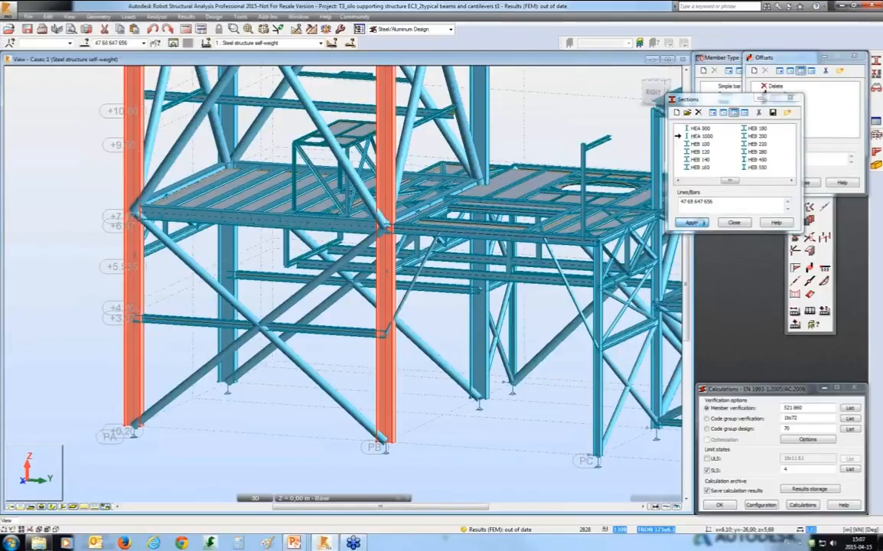
pyautogui.click(525, 300)
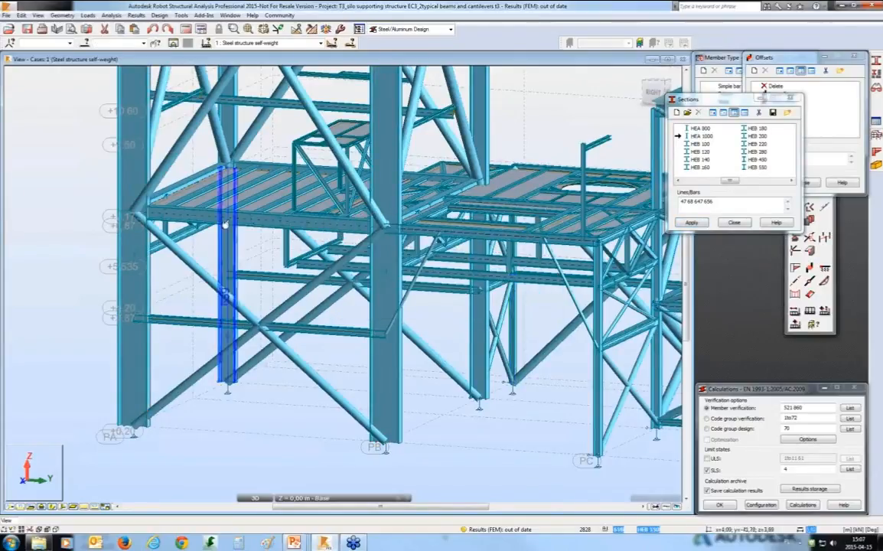
pyautogui.click(176, 216)
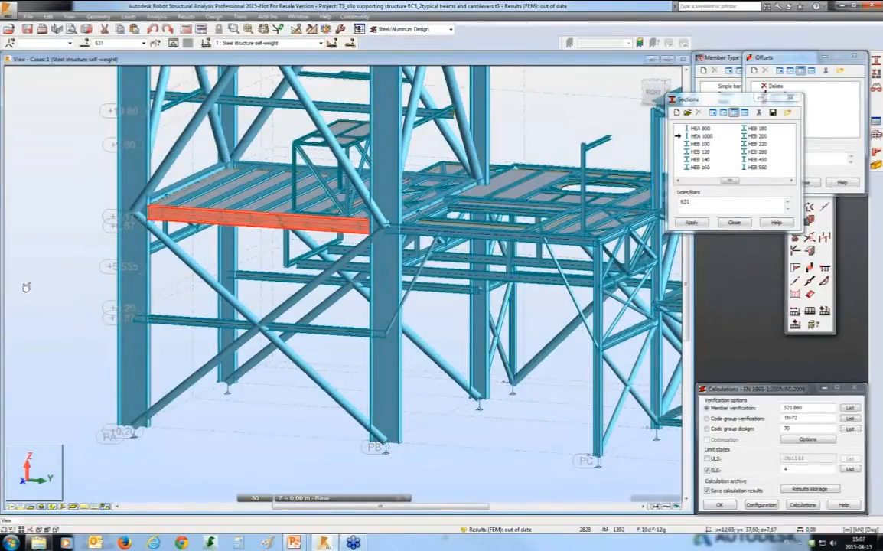
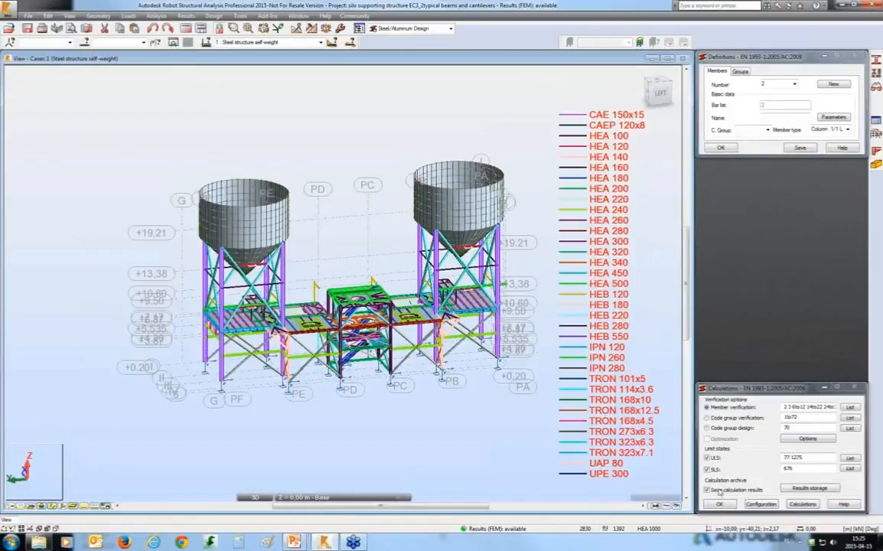
# Turn off saving of calculation results, run the ULS and SLS member verification, and show its results table.
pyautogui.click(720, 491)
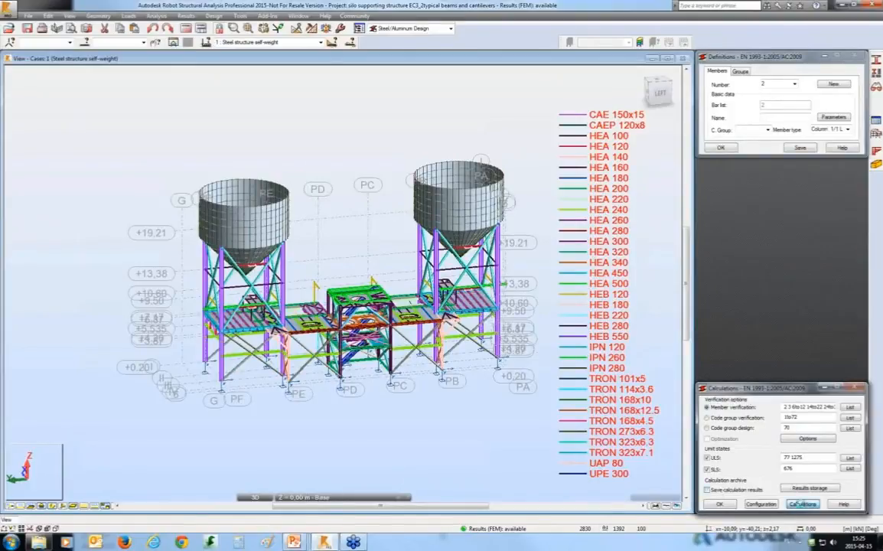
pyautogui.click(803, 505)
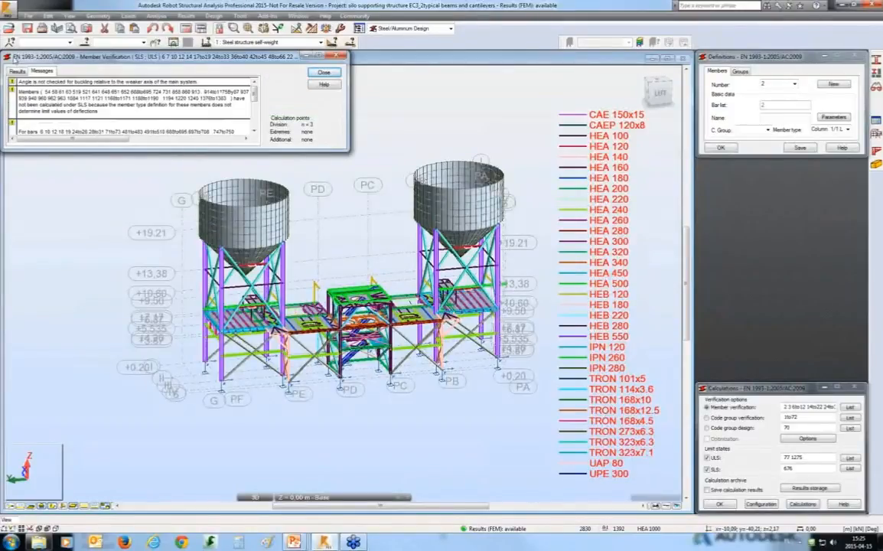
pyautogui.click(16, 70)
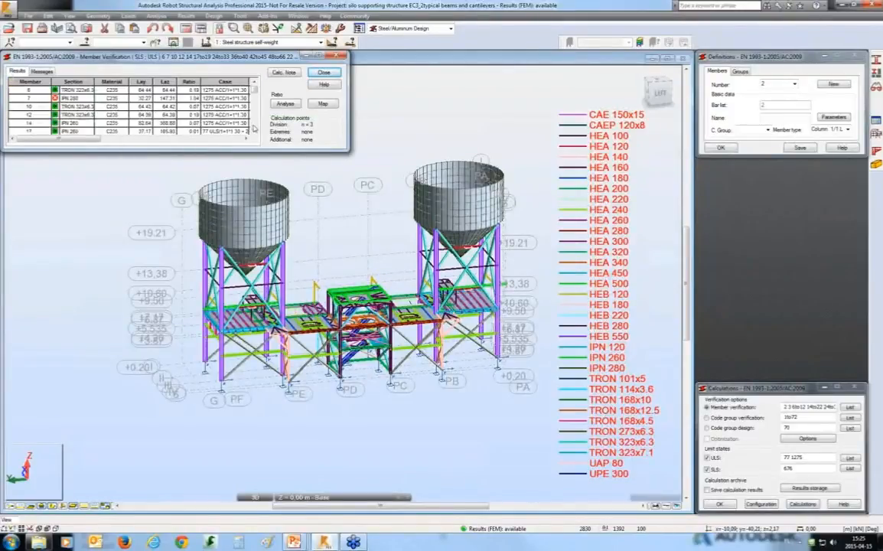
# Map the verification ratios on the bars and inspect the members with ratios above 1.00 isolated in a separate view.
pyautogui.click(323, 105)
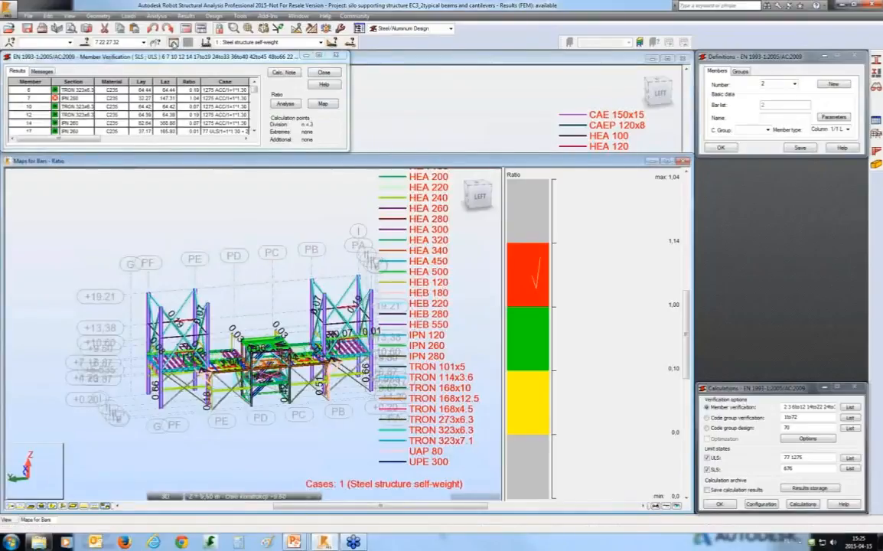
pyautogui.click(174, 43)
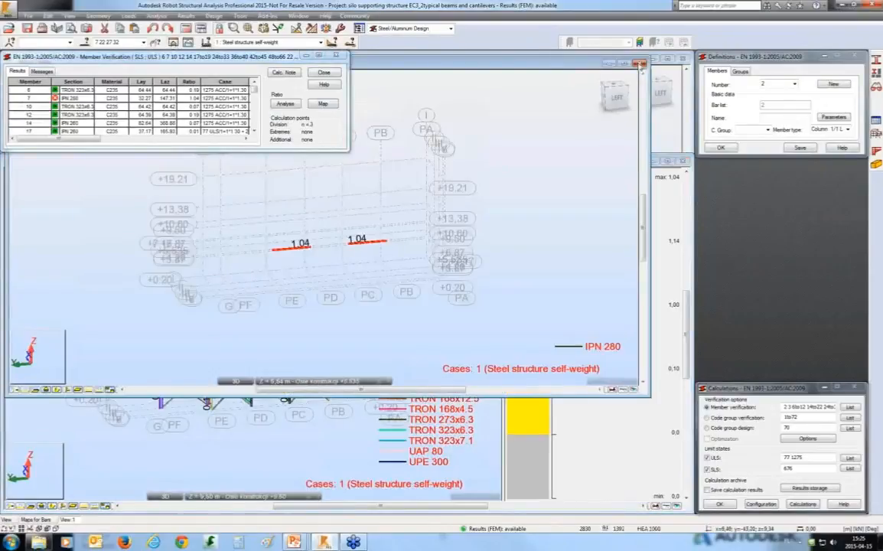
pyautogui.click(641, 63)
# Inspect the members with ratios below 0.10 isolated in a separate view, and close the ratio map and verification results.
pyautogui.click(527, 395)
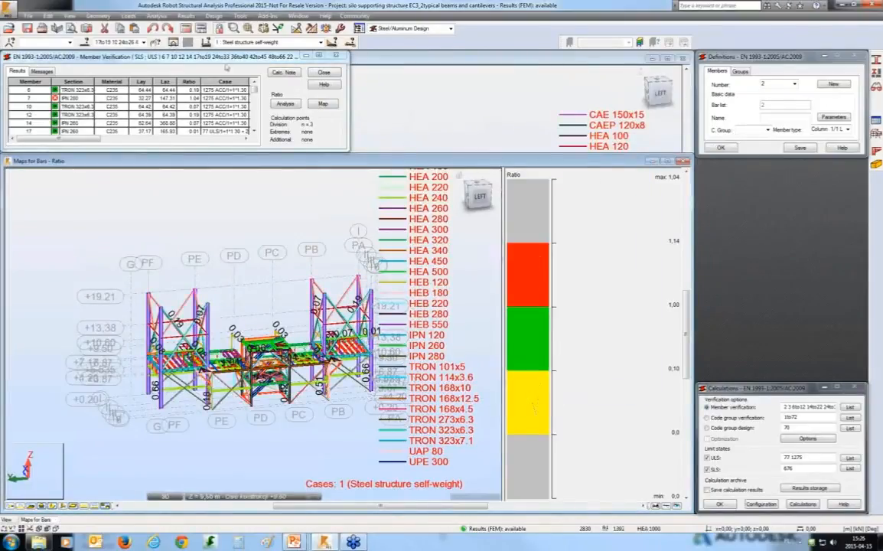
pyautogui.click(174, 43)
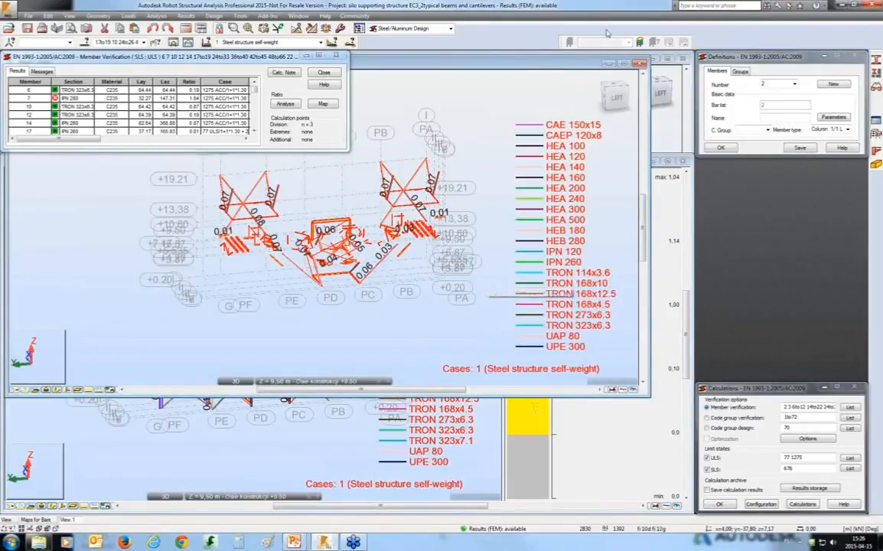
pyautogui.click(641, 64)
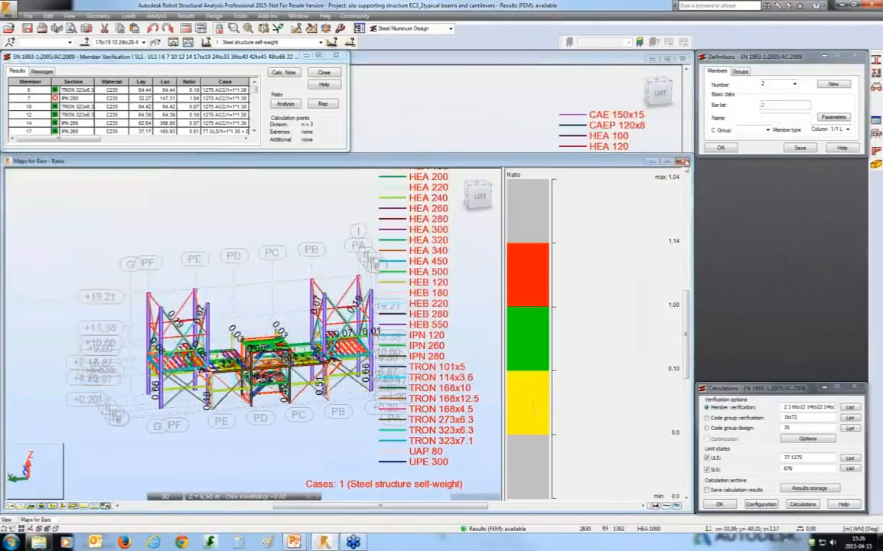
pyautogui.click(682, 161)
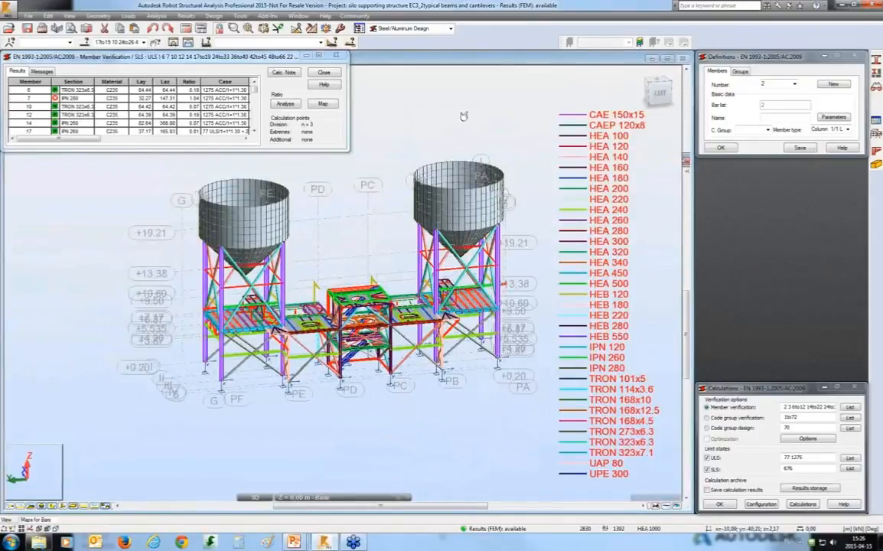
pyautogui.click(336, 56)
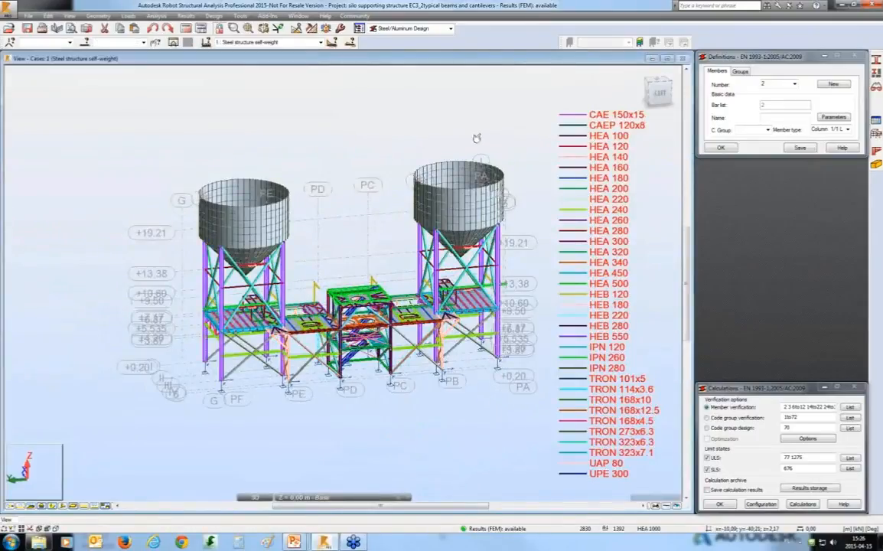
# Show the code group definitions for the tower's columns and review the list of defined group numbers.
pyautogui.click(740, 71)
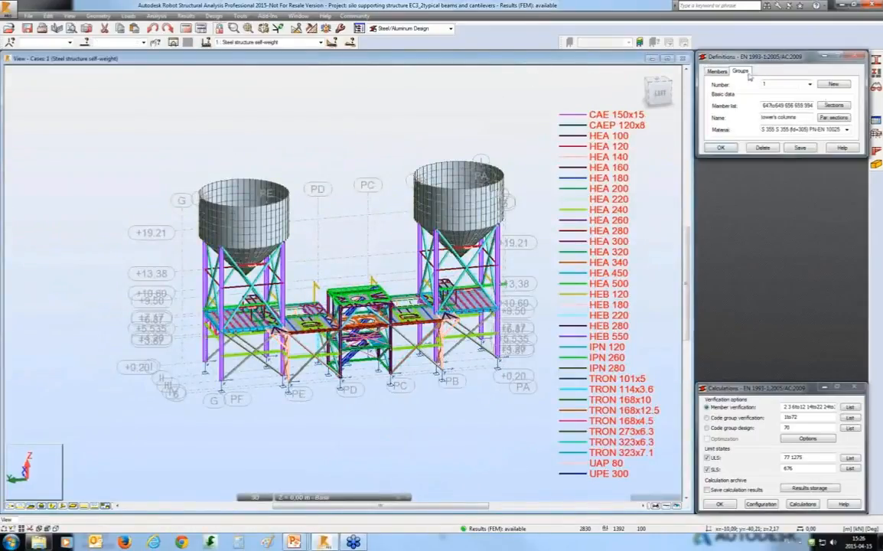
pyautogui.click(811, 84)
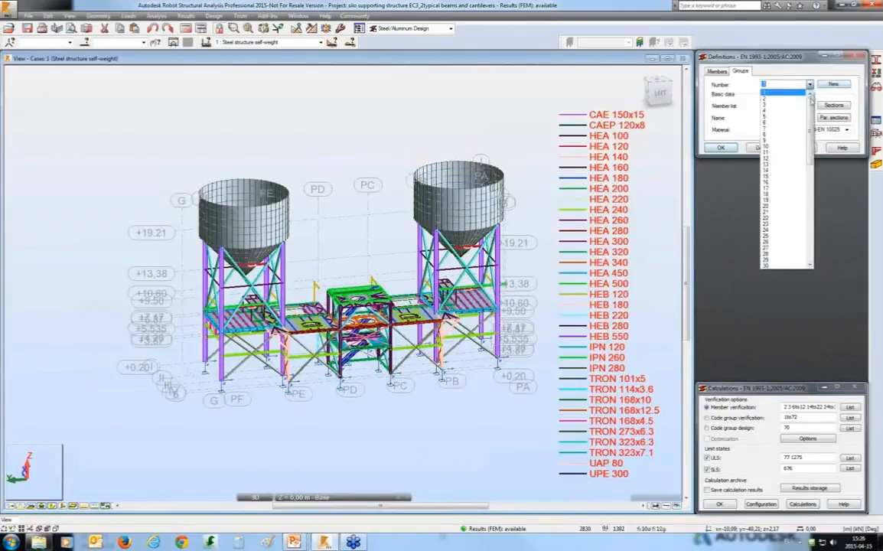
pyautogui.moveTo(811, 106)
pyautogui.mouseDown()
pyautogui.moveTo(811, 229)
pyautogui.moveTo(811, 98)
pyautogui.mouseUp()
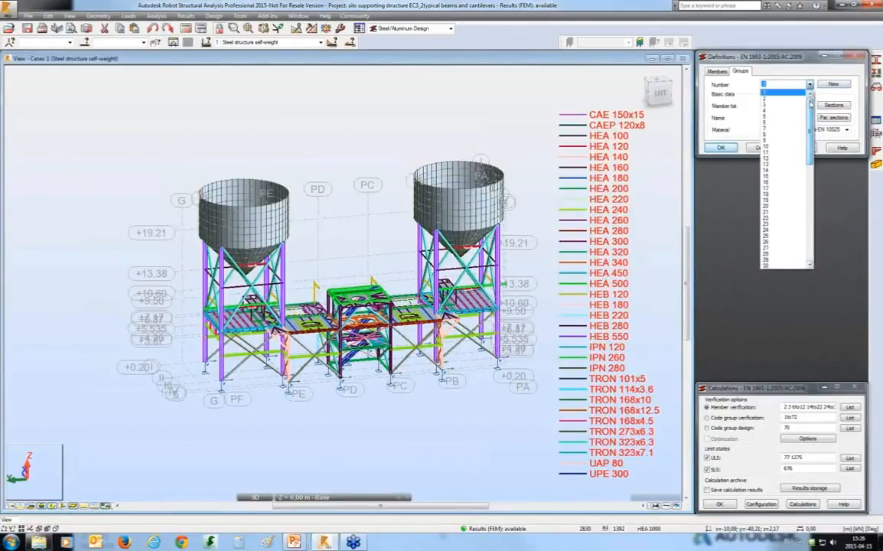
pyautogui.click(789, 58)
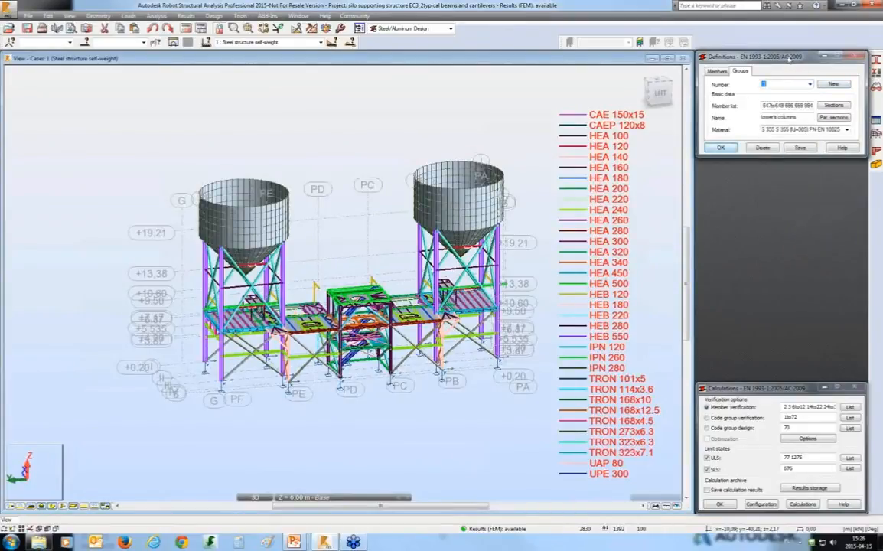
# Highlight the members of code group 1 in the structure view, close the selection window and clear the selection.
pyautogui.click(86, 43)
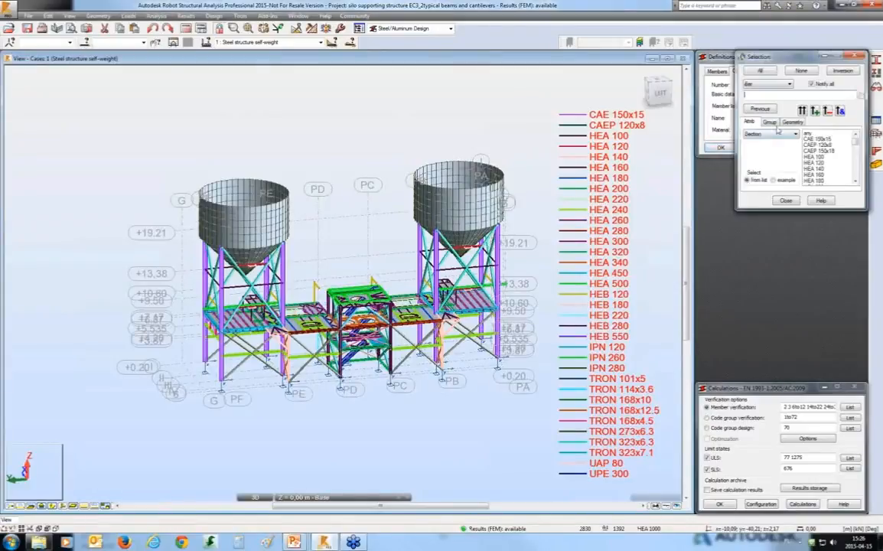
pyautogui.click(768, 84)
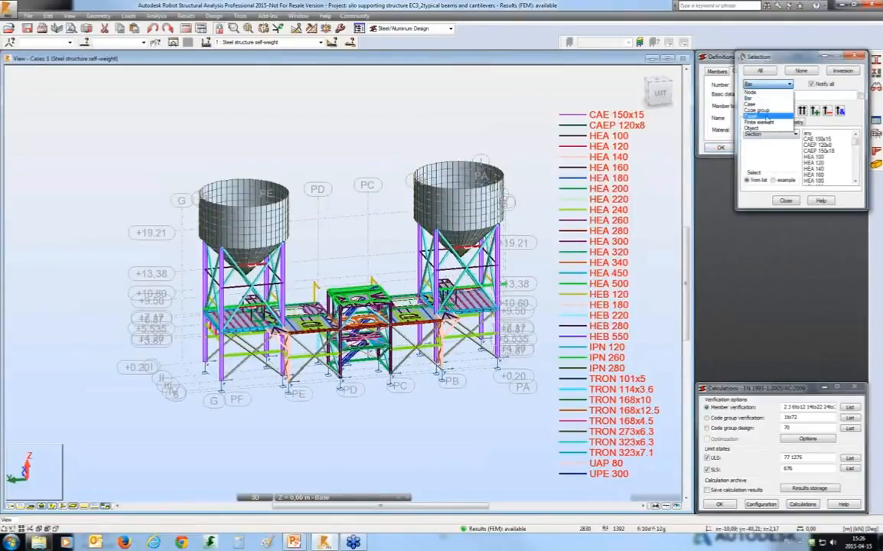
pyautogui.click(766, 111)
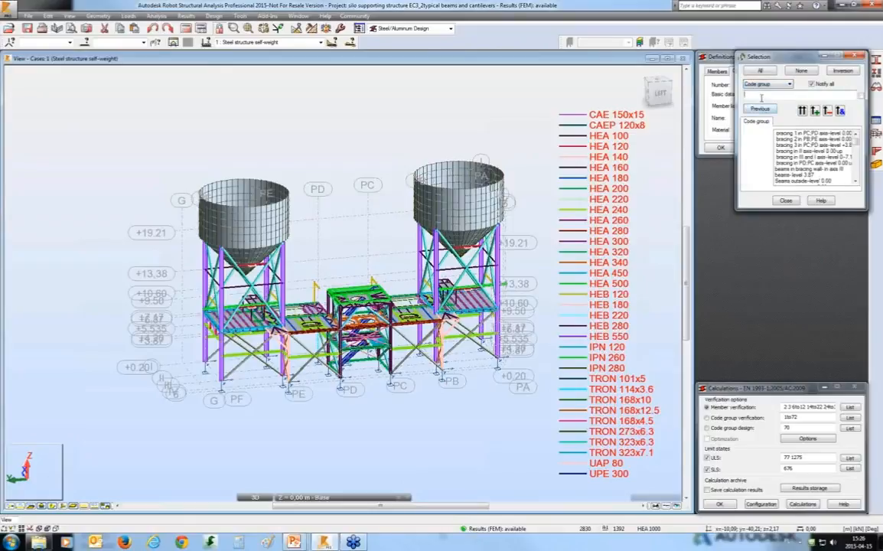
pyautogui.write('1')
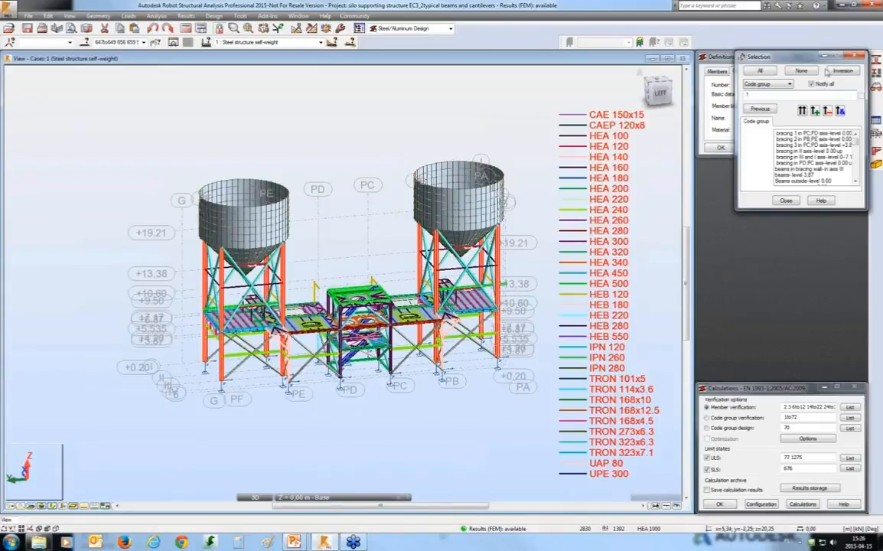
pyautogui.click(857, 56)
pyautogui.click(503, 147)
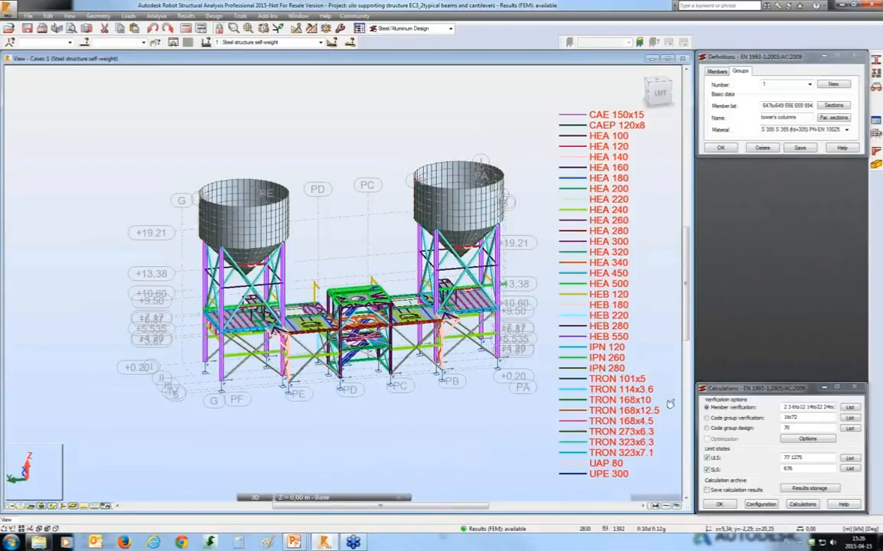
# Set the calculations to code group design for groups 1to72, with optimization by weight enabled.
pyautogui.click(720, 428)
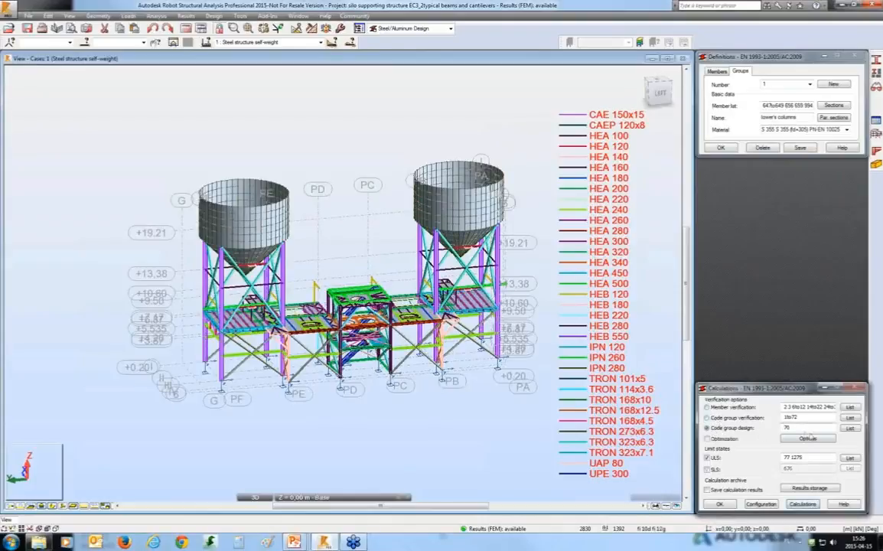
pyautogui.doubleClick(782, 428)
pyautogui.write('1to72')
pyautogui.click(806, 440)
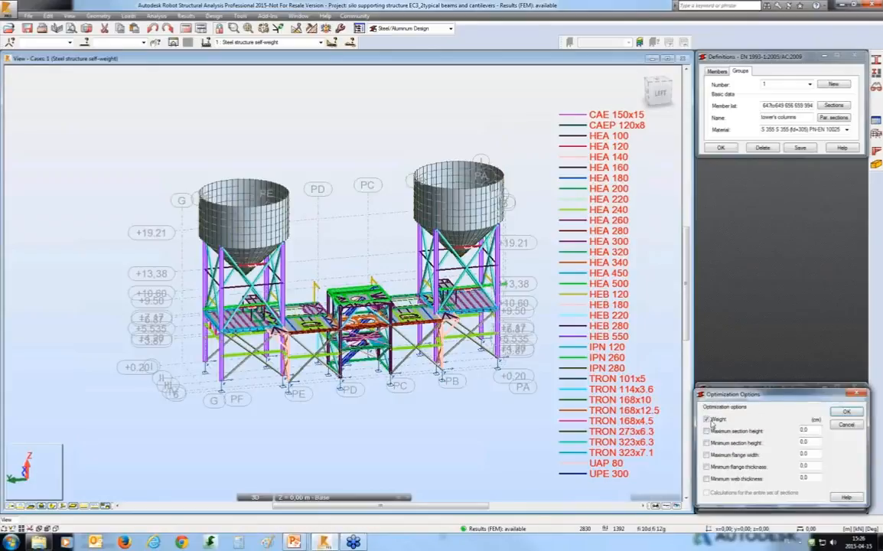
pyautogui.click(846, 413)
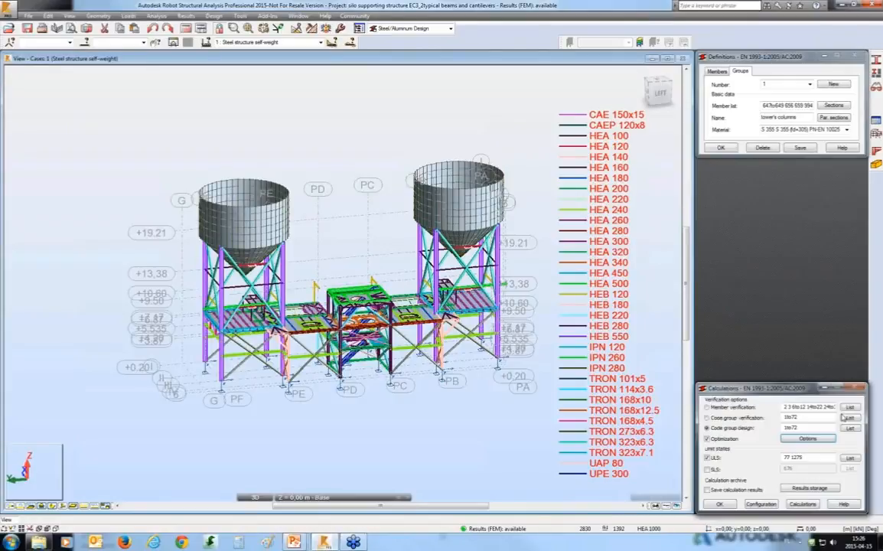
# Run the code group design and change all groups to the designed sections from its results table, and close the results.
pyautogui.click(803, 504)
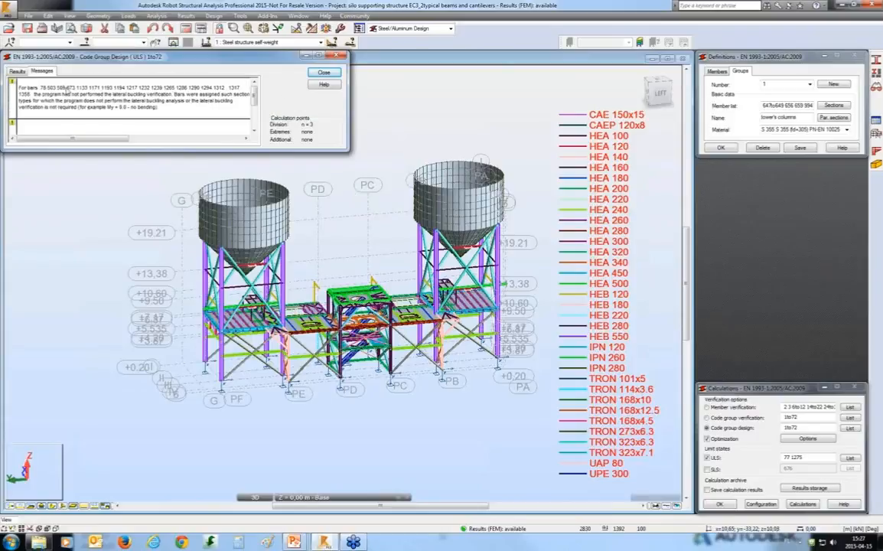
pyautogui.click(17, 70)
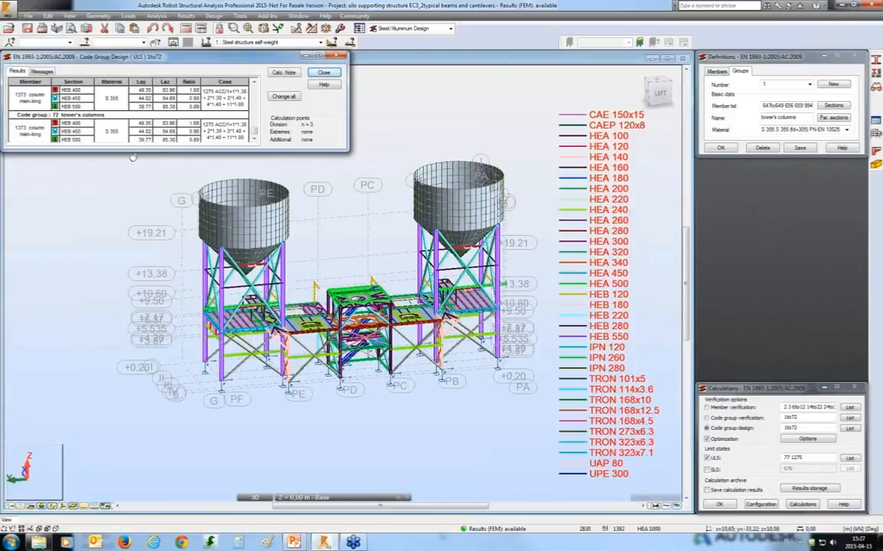
pyautogui.moveTo(138, 149); pyautogui.dragTo(143, 309)
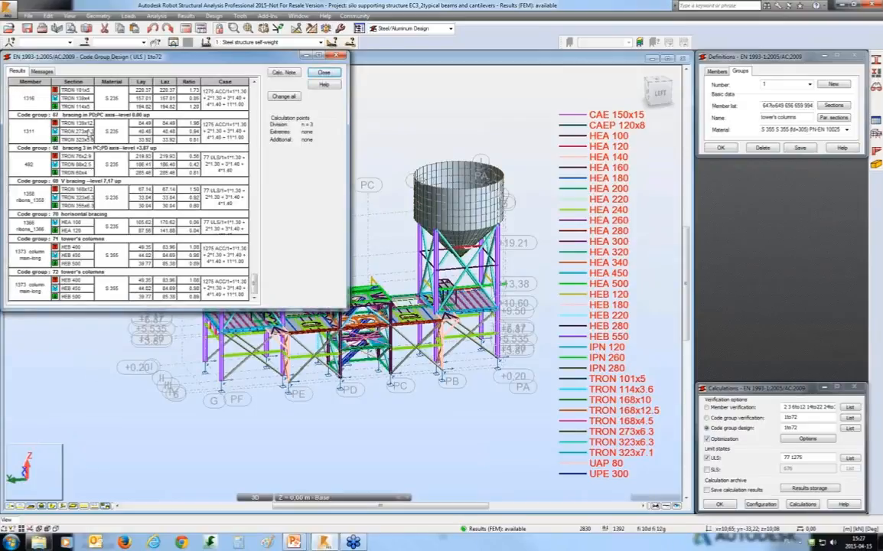
pyautogui.click(284, 96)
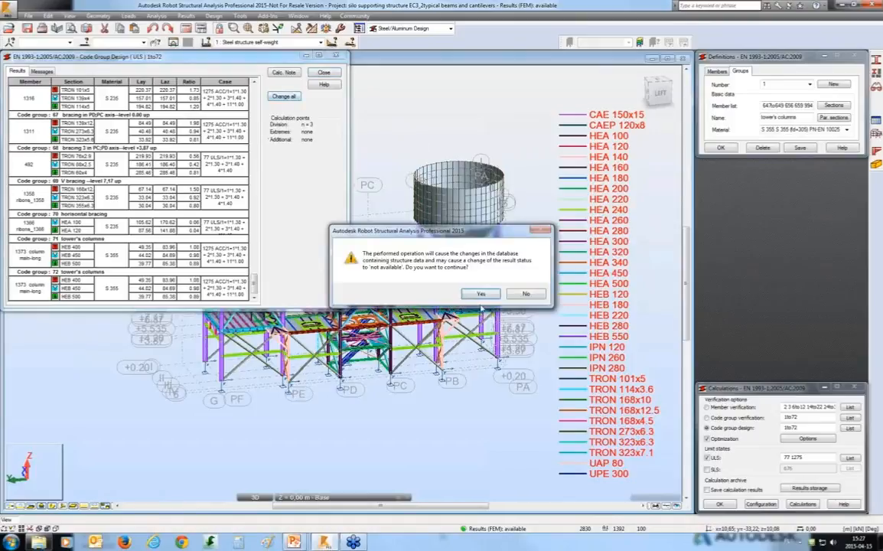
pyautogui.press('Return')
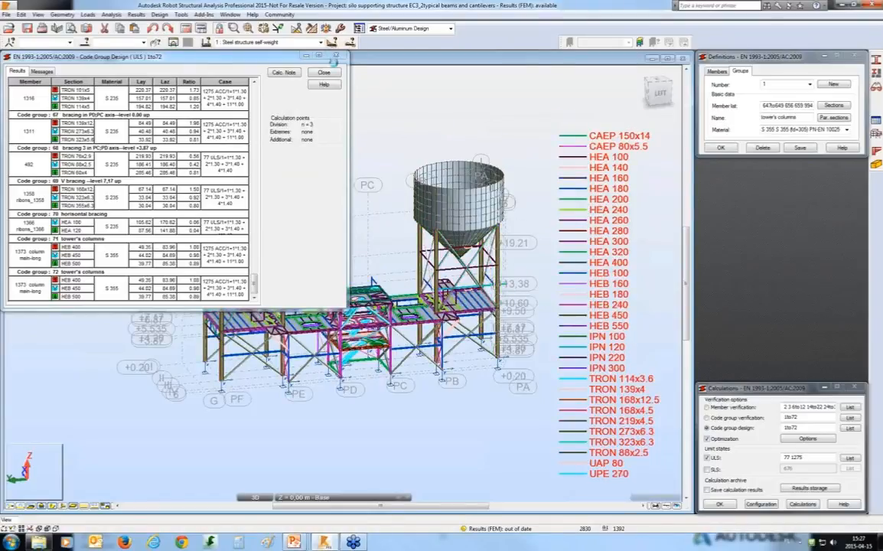
pyautogui.click(324, 72)
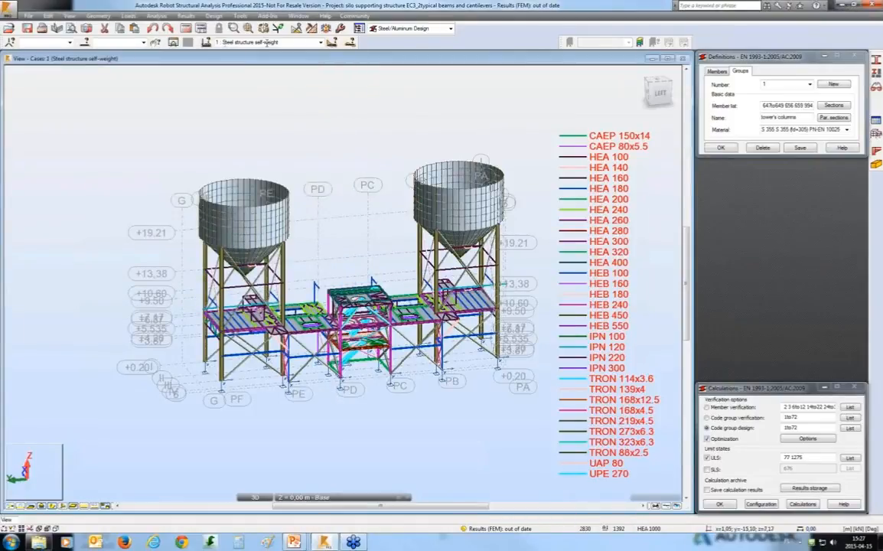
# Recalculate the structure with the optimized sections, continuing despite the isolated nodes, and close the calculation messages.
pyautogui.click(188, 29)
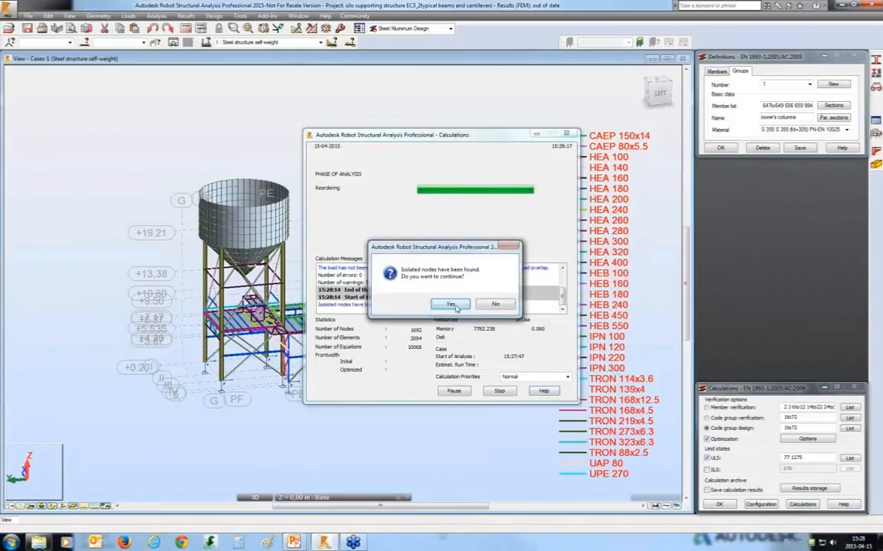
pyautogui.click(452, 305)
pyautogui.click(455, 308)
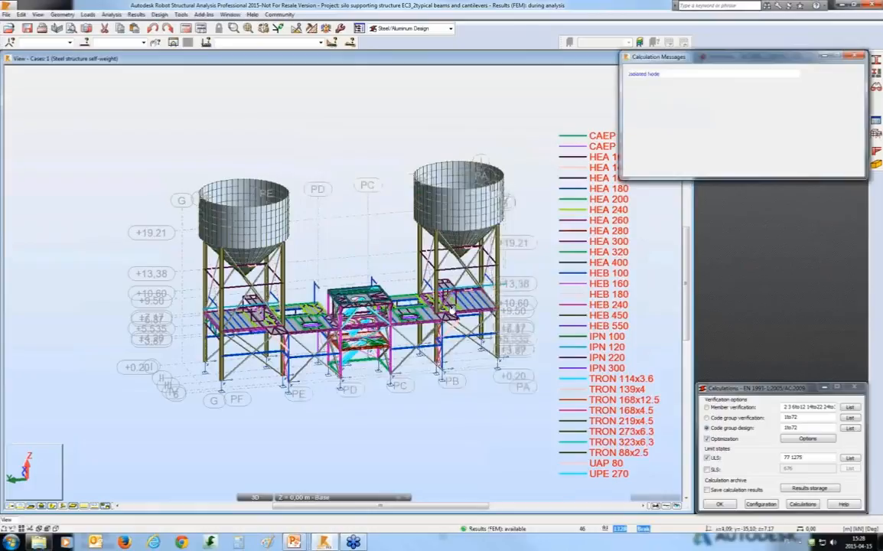
pyautogui.click(854, 56)
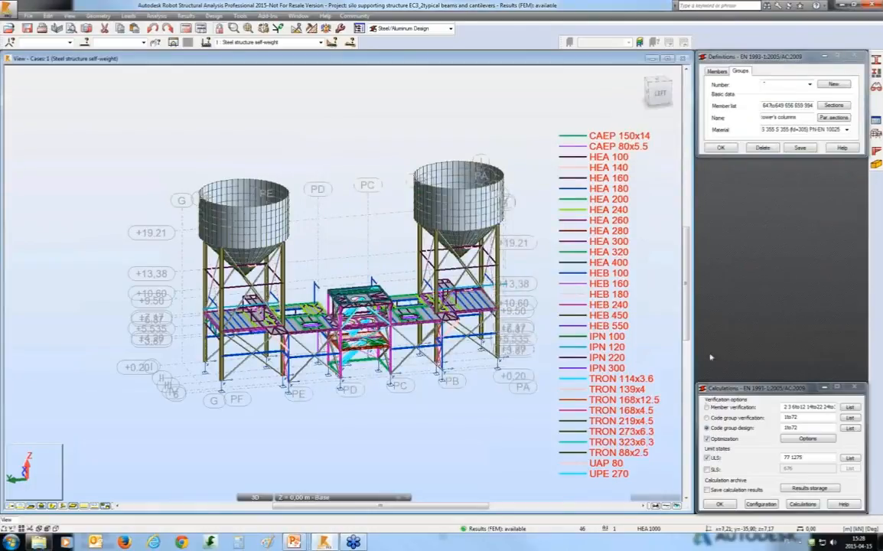
# Run the ULS code group verification for groups 1to72 and sort its results by ratio with the highest first.
pyautogui.click(707, 417)
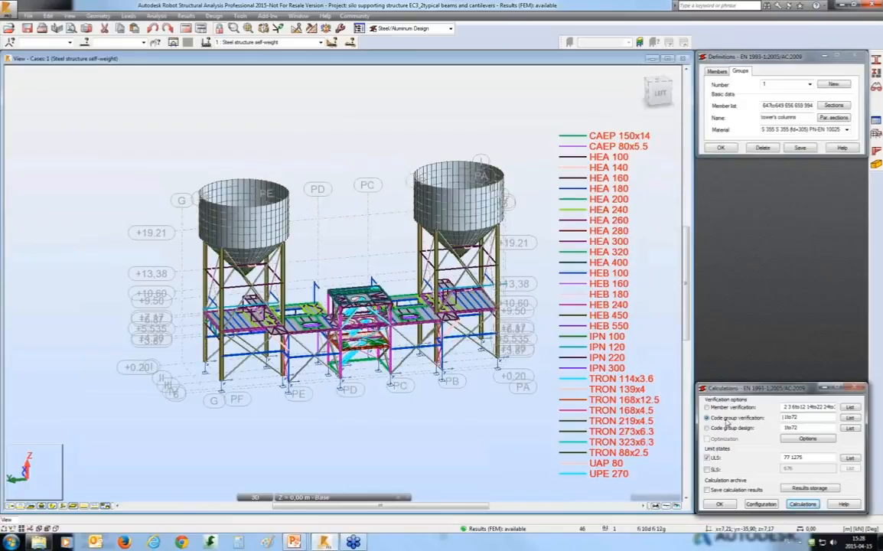
pyautogui.click(801, 506)
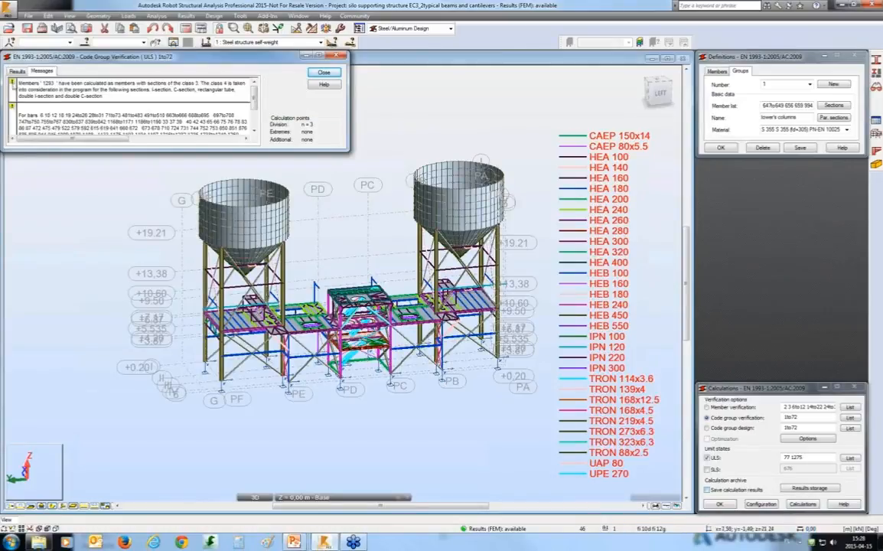
pyautogui.click(16, 70)
pyautogui.moveTo(175, 152); pyautogui.dragTo(175, 209)
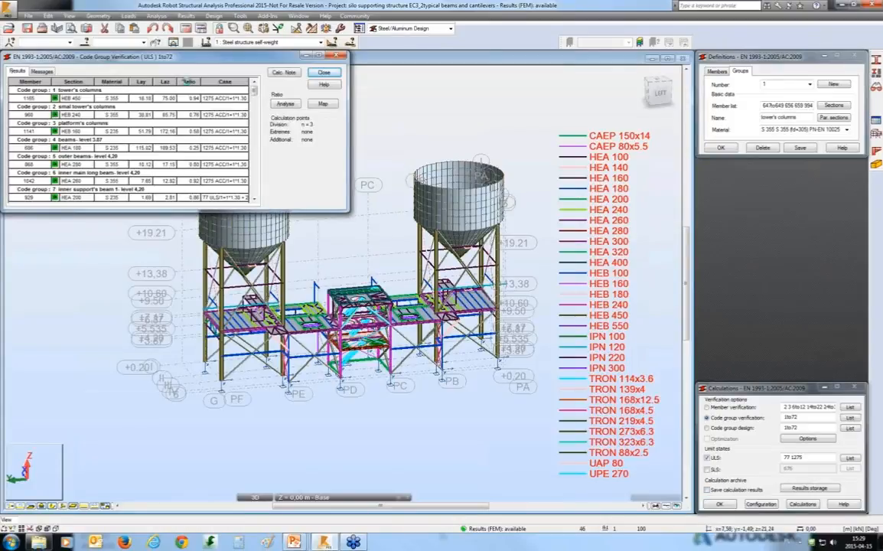
pyautogui.click(187, 82)
pyautogui.click(195, 82)
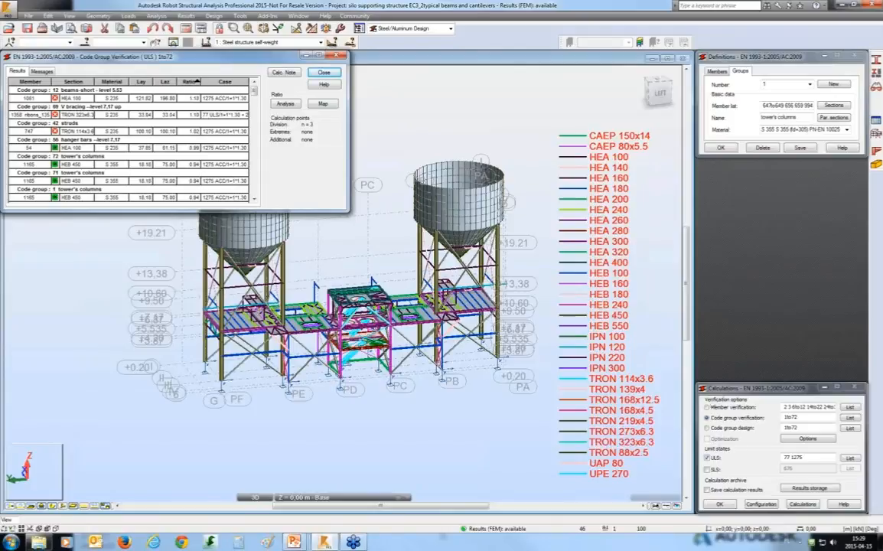
# Run code group design without optimization for groups 12, 42 and 69 only, and show its results table.
pyautogui.click(725, 429)
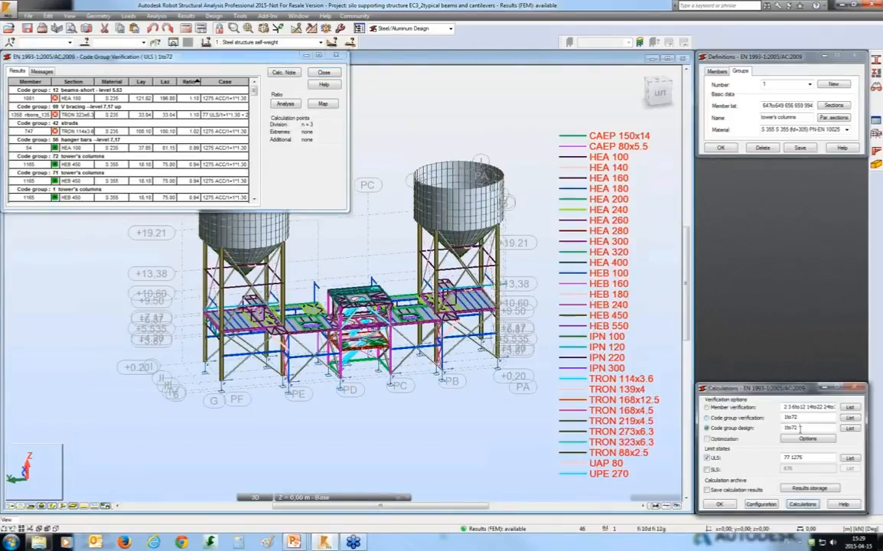
pyautogui.write('1')
pyautogui.write('t')
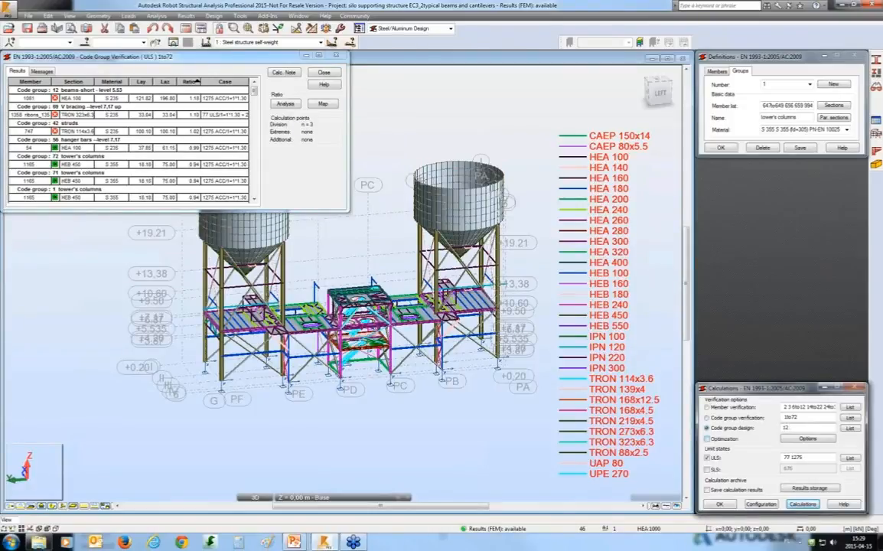
pyautogui.write(' 69')
pyautogui.click(811, 506)
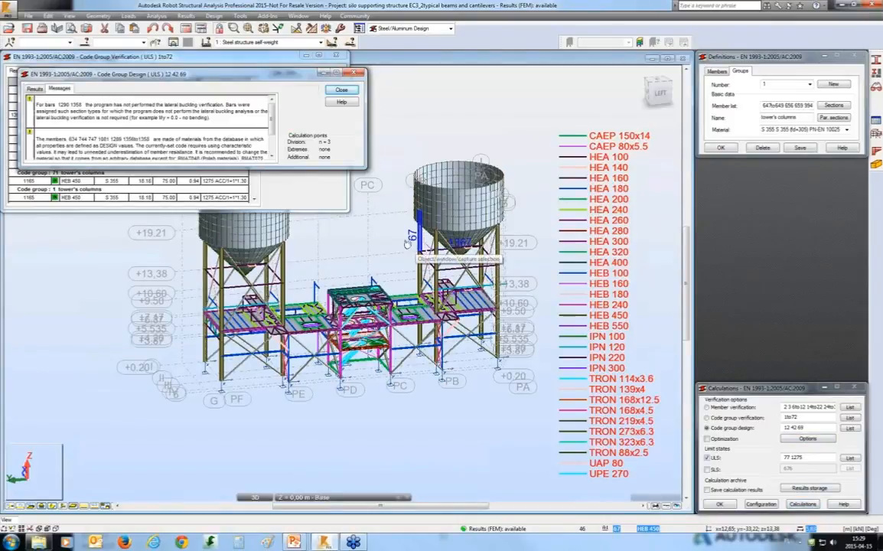
pyautogui.click(32, 89)
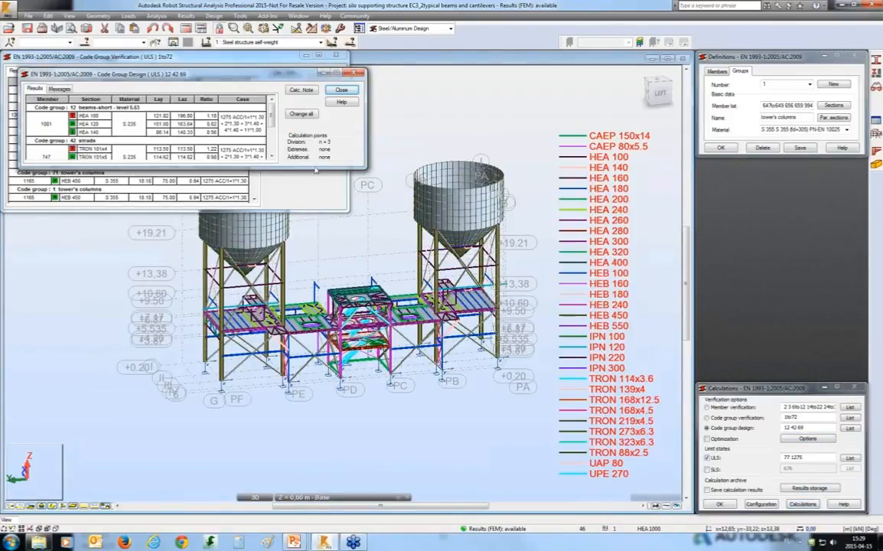
# Change all sections of groups 12, 42 and 69 to the designed ones, and close the design and verification results.
pyautogui.click(306, 114)
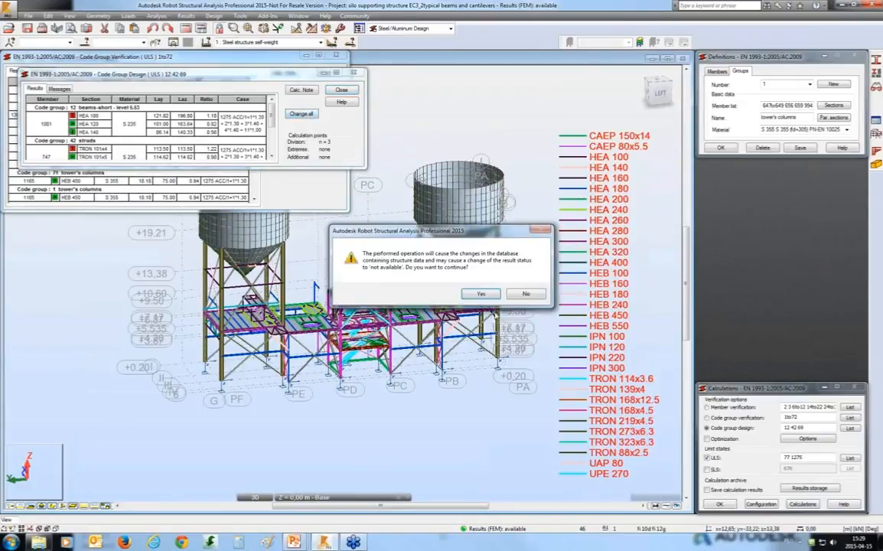
pyautogui.click(481, 293)
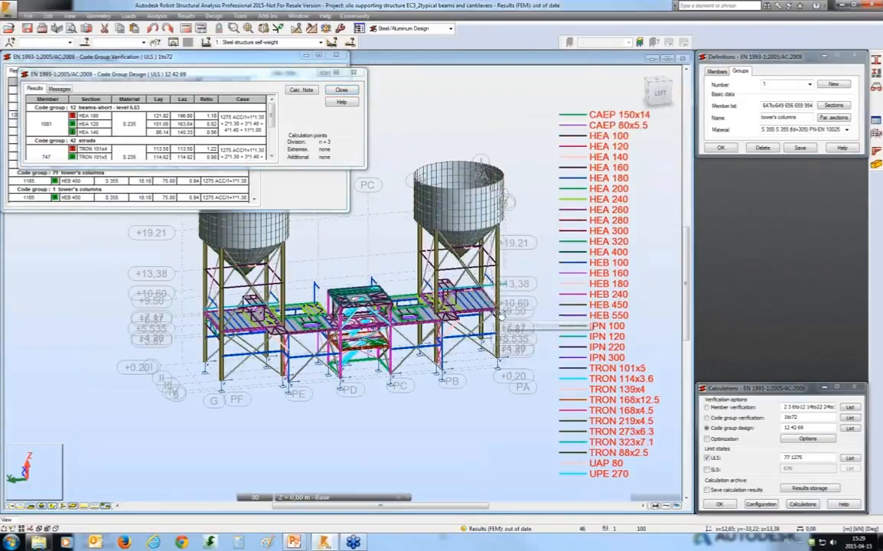
pyautogui.click(354, 73)
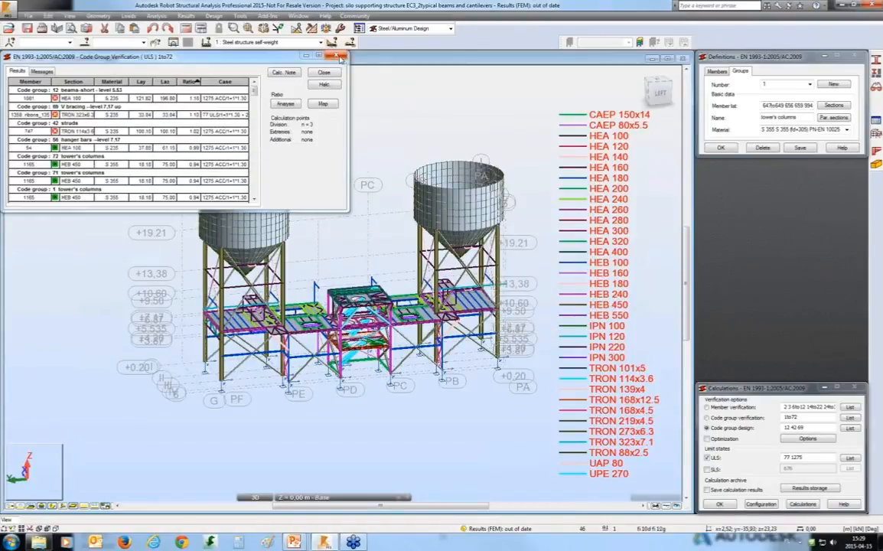
pyautogui.click(336, 56)
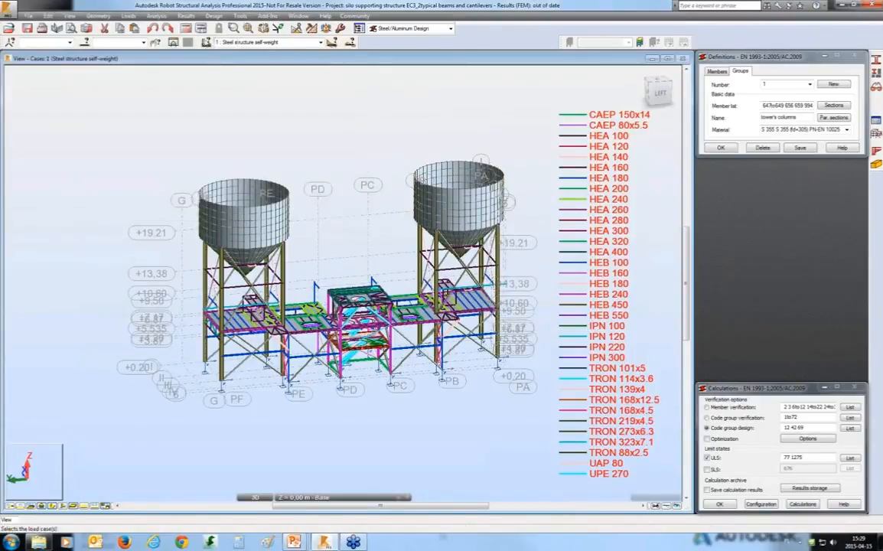
# Recalculate the structure with the new sections of groups 12, 42 and 69, continuing despite the isolated nodes.
pyautogui.click(186, 29)
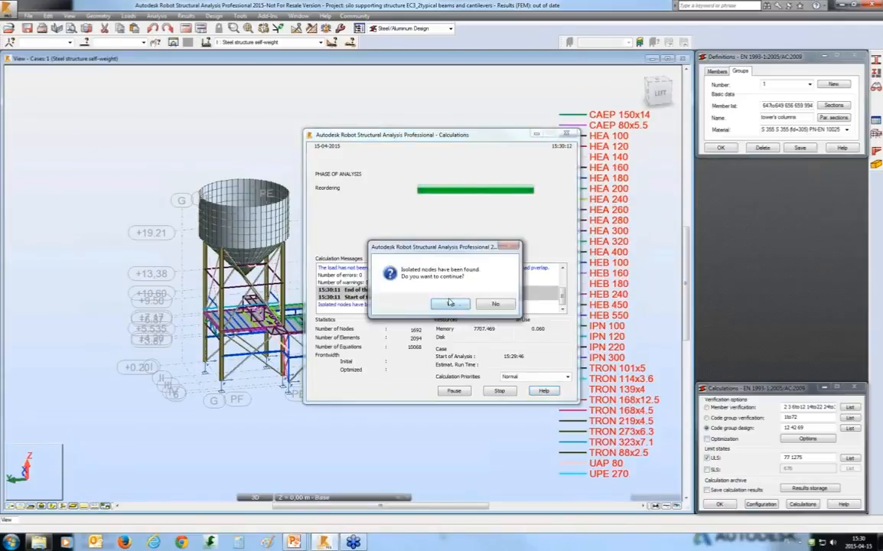
pyautogui.click(460, 306)
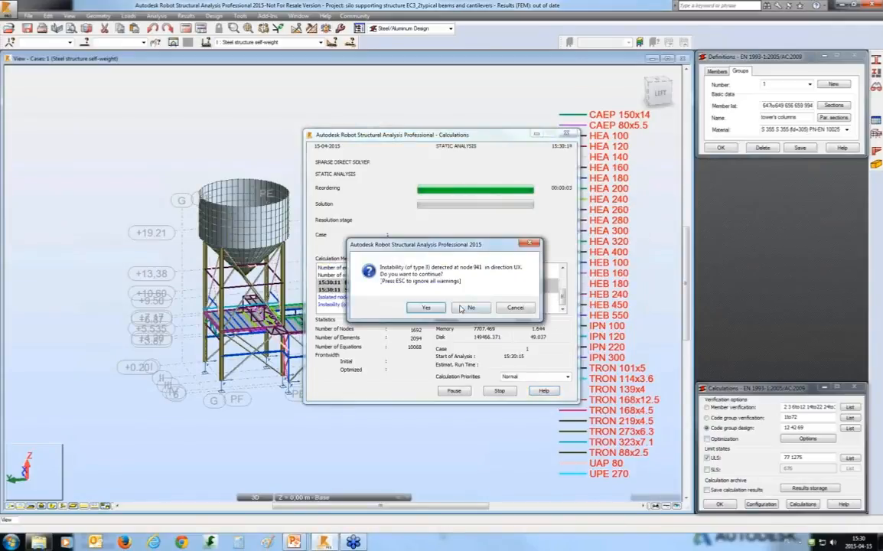
pyautogui.click(462, 306)
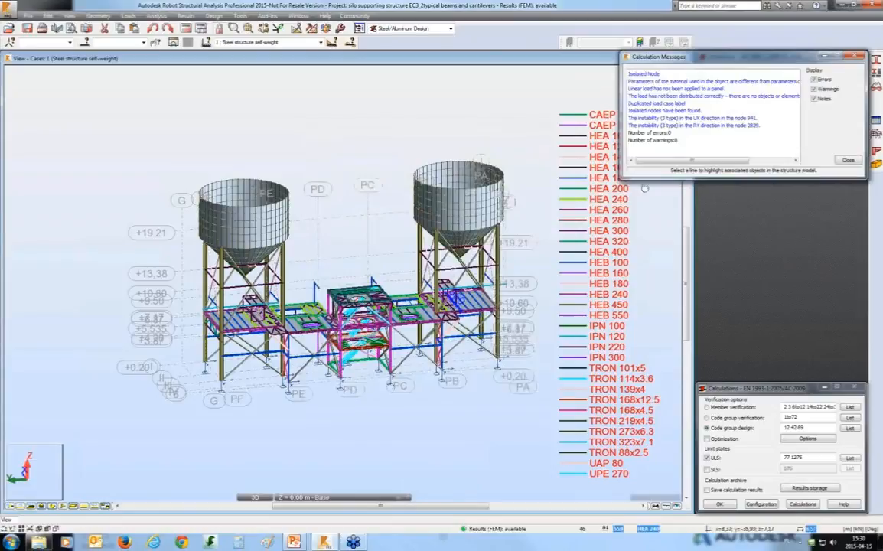
# Run the ULS member verification for the listed members and sort its results table by ratio.
pyautogui.click(730, 407)
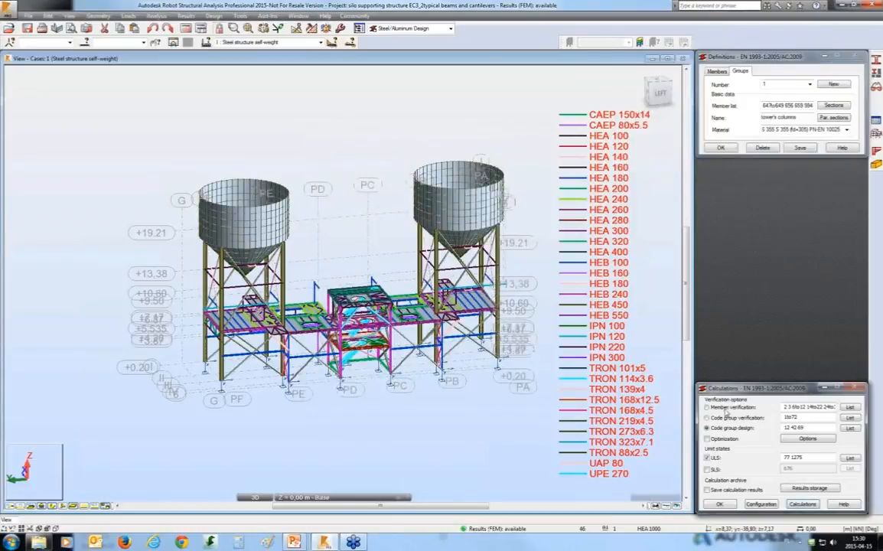
pyautogui.click(817, 508)
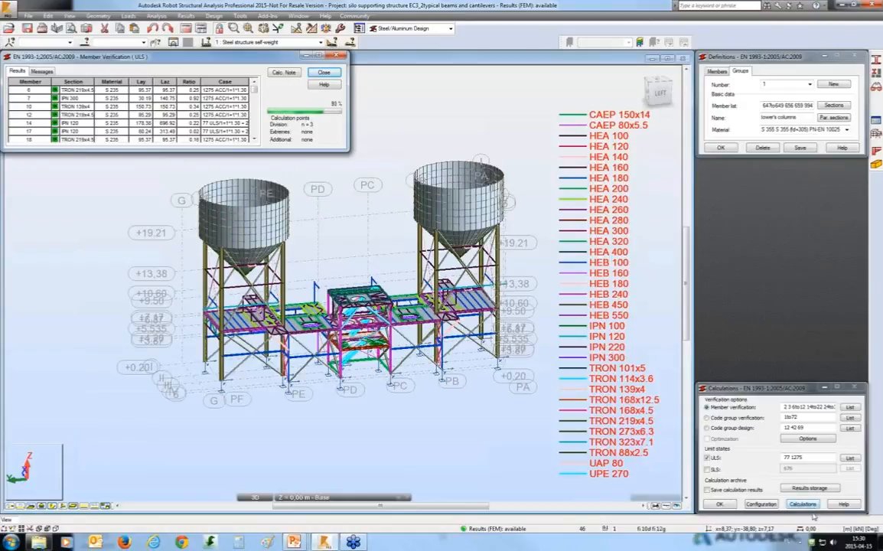
pyautogui.click(15, 70)
pyautogui.click(193, 81)
pyautogui.click(196, 82)
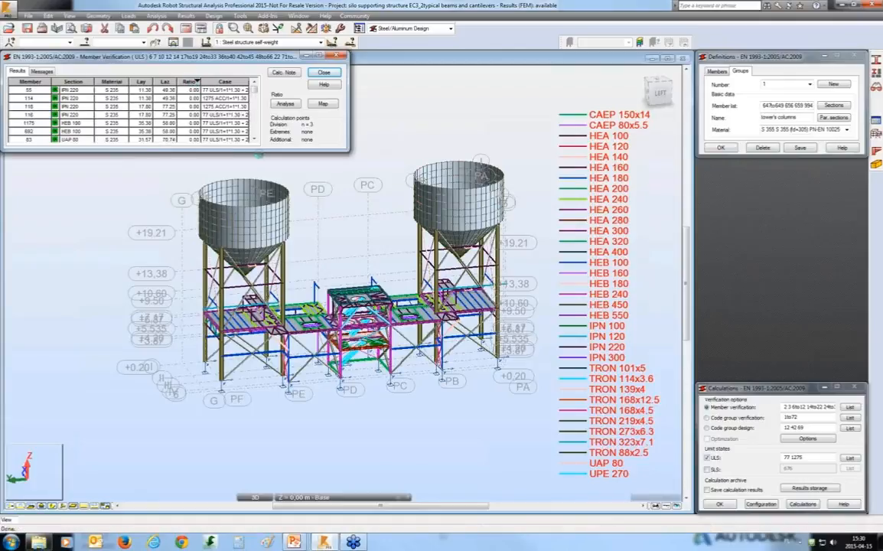
# Create code group 73 containing member 1358 and code group 74 containing member 747.
pyautogui.moveTo(240, 150); pyautogui.dragTo(260, 230)
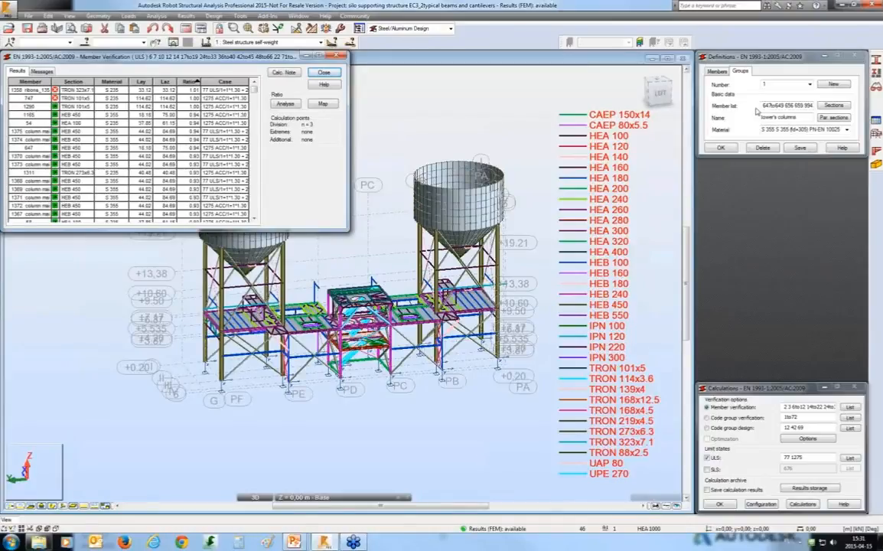
pyautogui.click(831, 84)
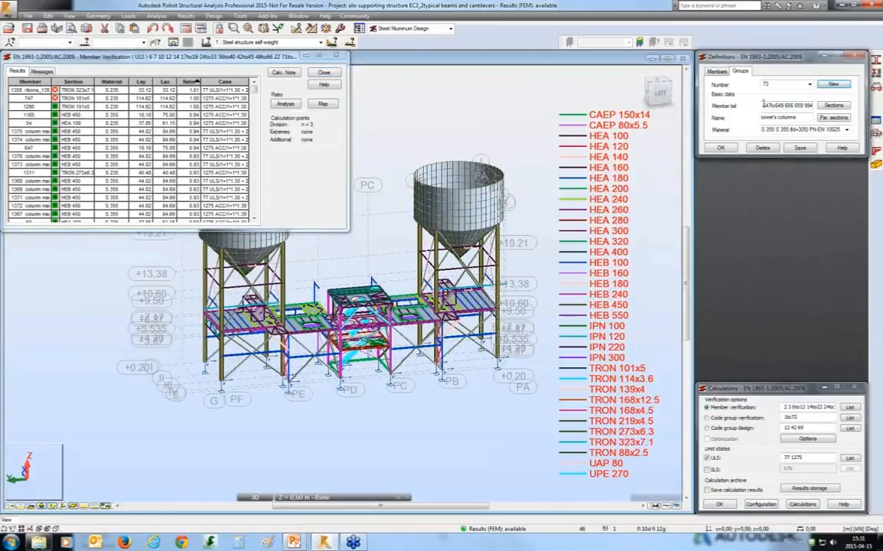
pyautogui.moveTo(800, 117); pyautogui.dragTo(835, 106)
pyautogui.press('BackSpace')
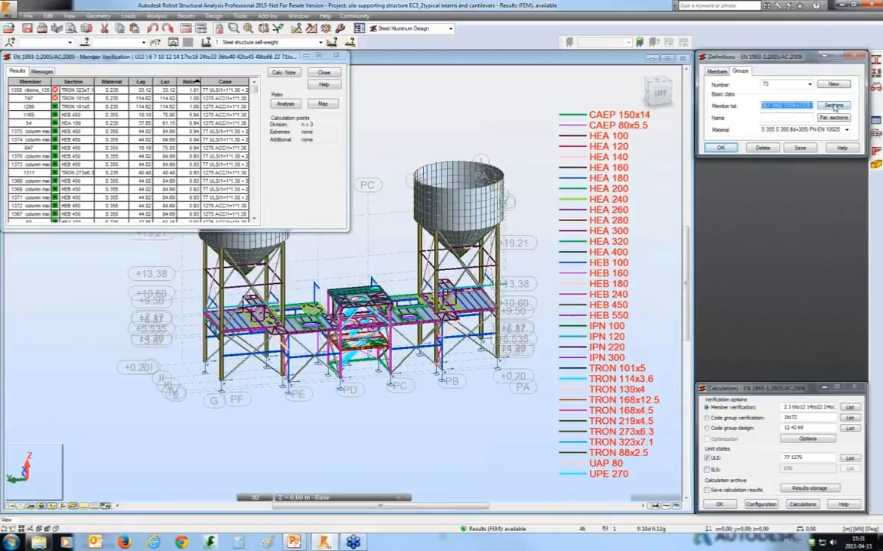
pyautogui.press('BackSpace')
pyautogui.write('5')
pyautogui.write('358')
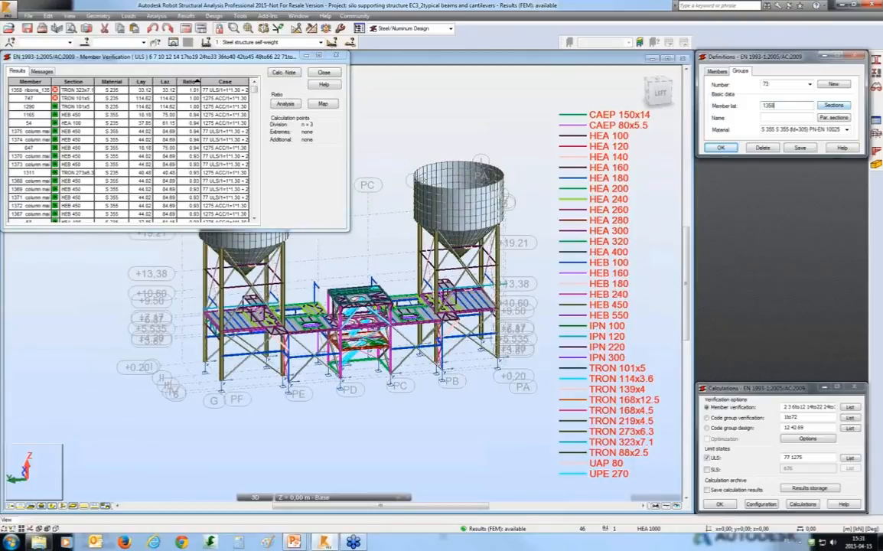
pyautogui.write(' 747')
pyautogui.click(801, 148)
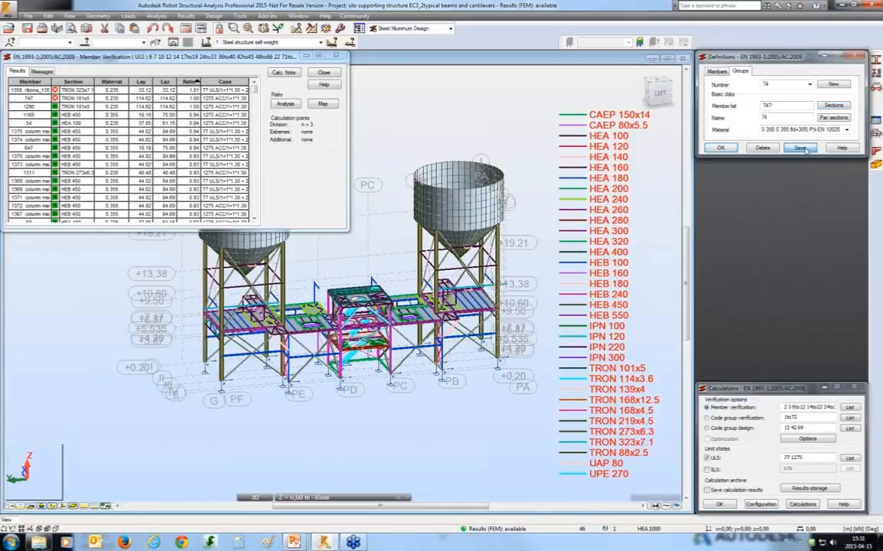
# Replace the candidate sections of code group 74 with TRON sections from the Europe database.
pyautogui.click(811, 86)
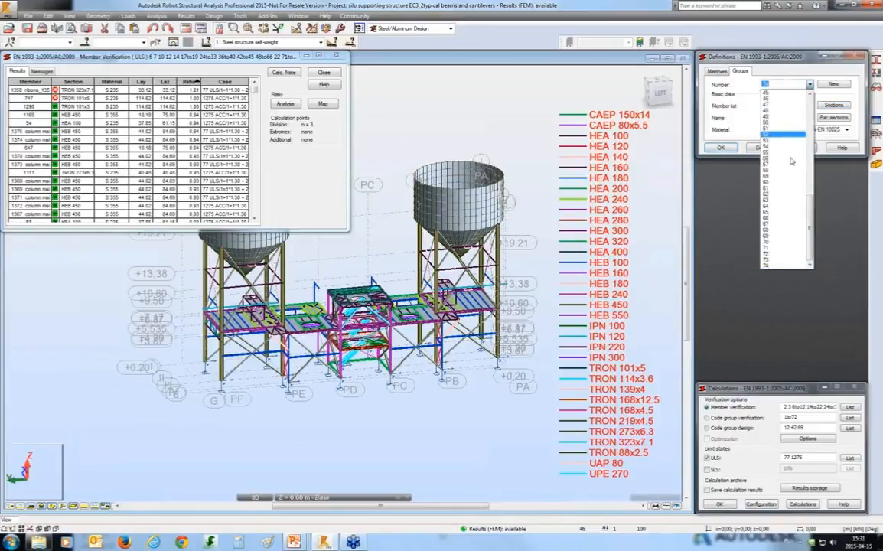
pyautogui.click(779, 115)
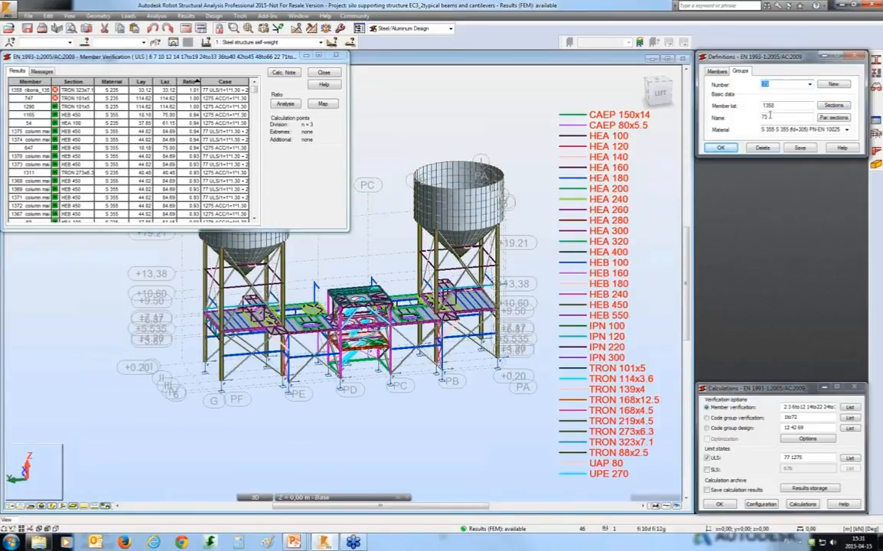
pyautogui.click(811, 86)
pyautogui.click(768, 268)
pyautogui.click(834, 105)
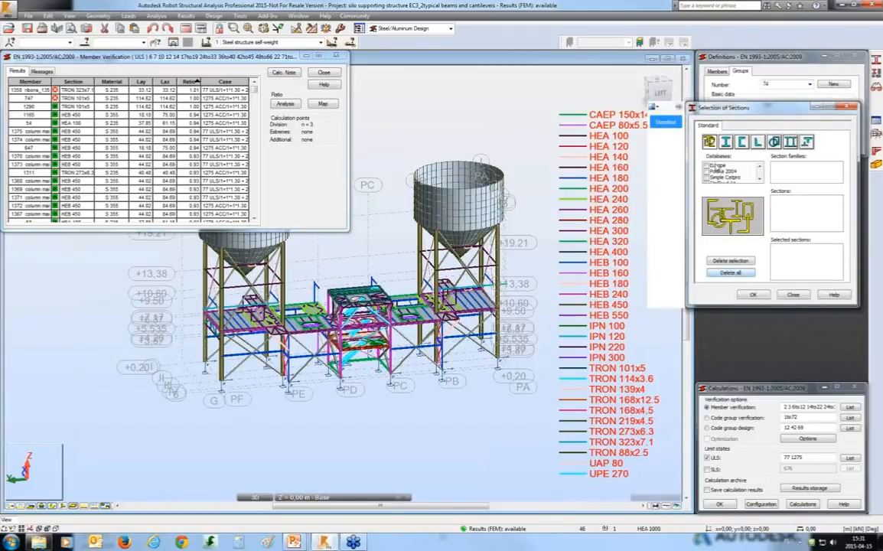
pyautogui.click(710, 165)
pyautogui.click(753, 294)
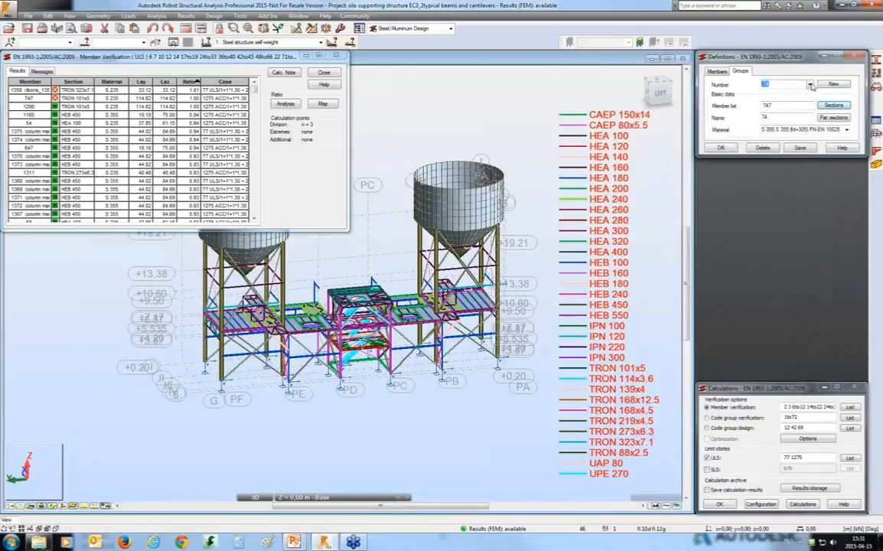
# Clear the candidate sections of code group 73 and assign it TRON sections from the Europe database.
pyautogui.click(810, 84)
pyautogui.click(781, 226)
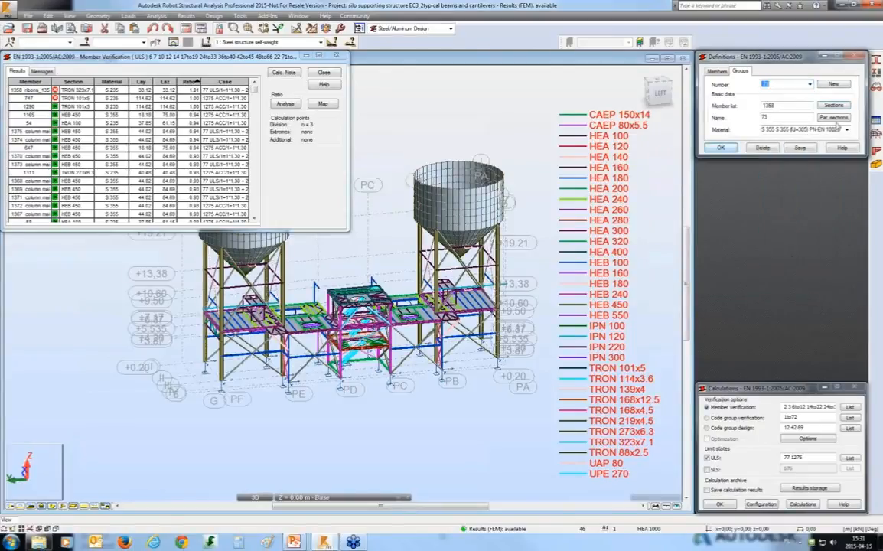
pyautogui.click(835, 107)
pyautogui.click(731, 273)
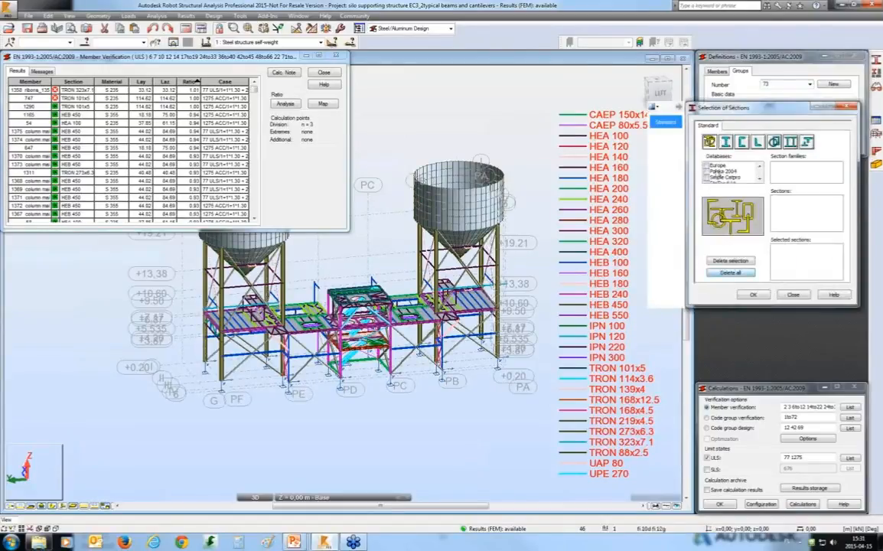
pyautogui.click(719, 166)
pyautogui.click(751, 296)
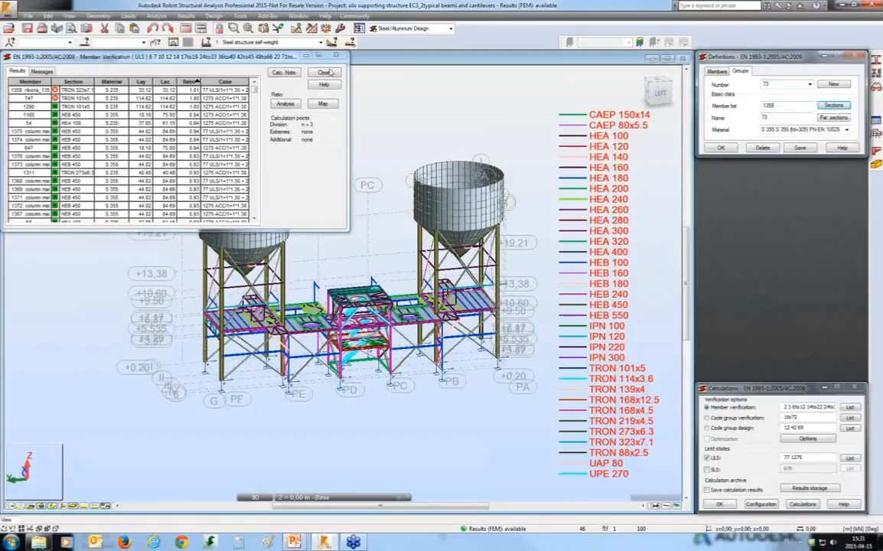
# Close the verification results, run code group design for groups 73 and 74 only, and show its enlarged results table.
pyautogui.click(327, 72)
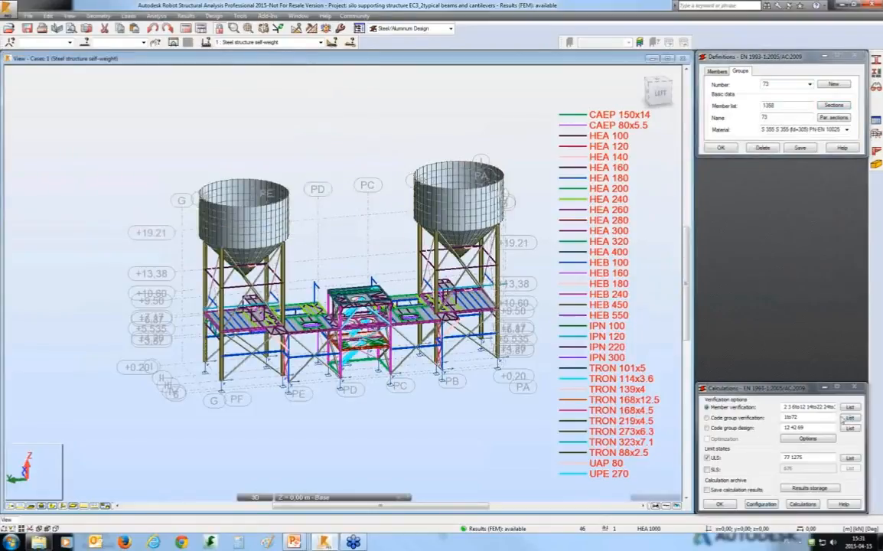
pyautogui.click(738, 429)
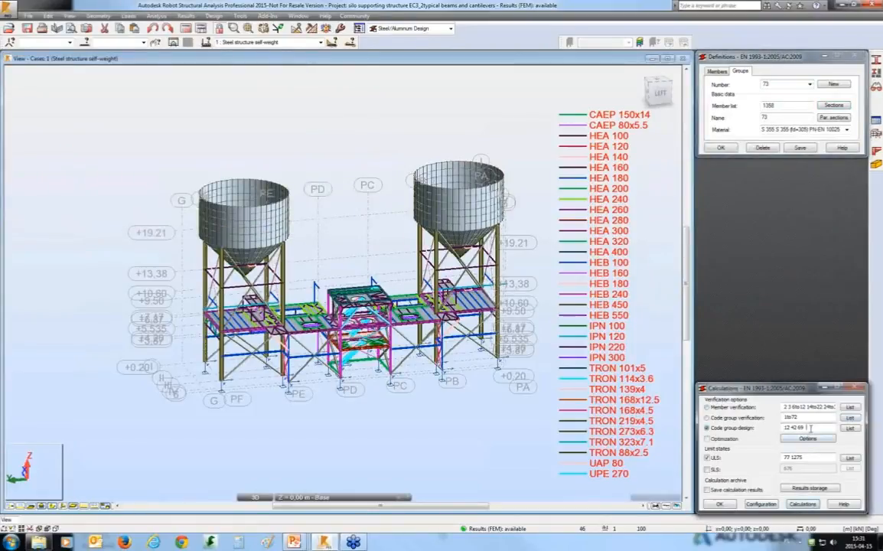
pyautogui.write('73 74')
pyautogui.click(805, 505)
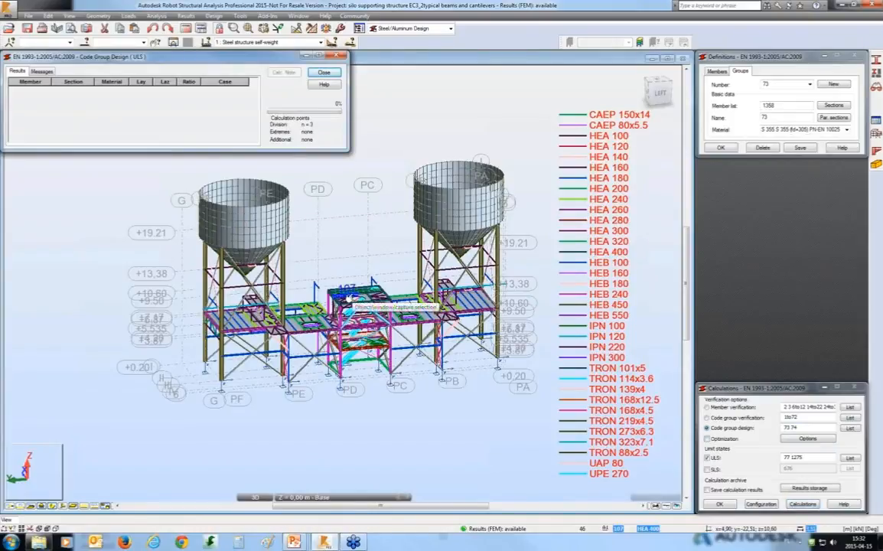
pyautogui.click(17, 70)
pyautogui.moveTo(148, 156); pyautogui.dragTo(149, 209)
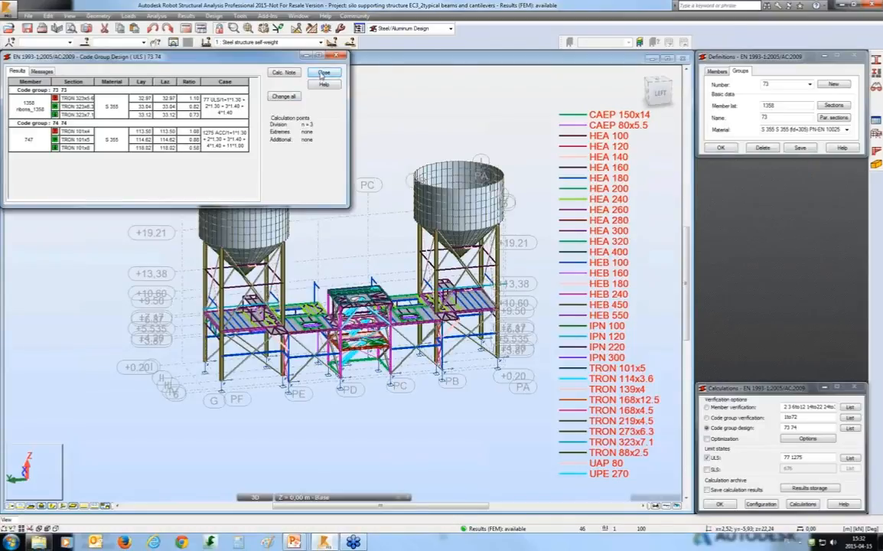
# Close the design results, run member verification for SLS case 676 instead of ULS, and sort the results by uz ratio.
pyautogui.click(323, 73)
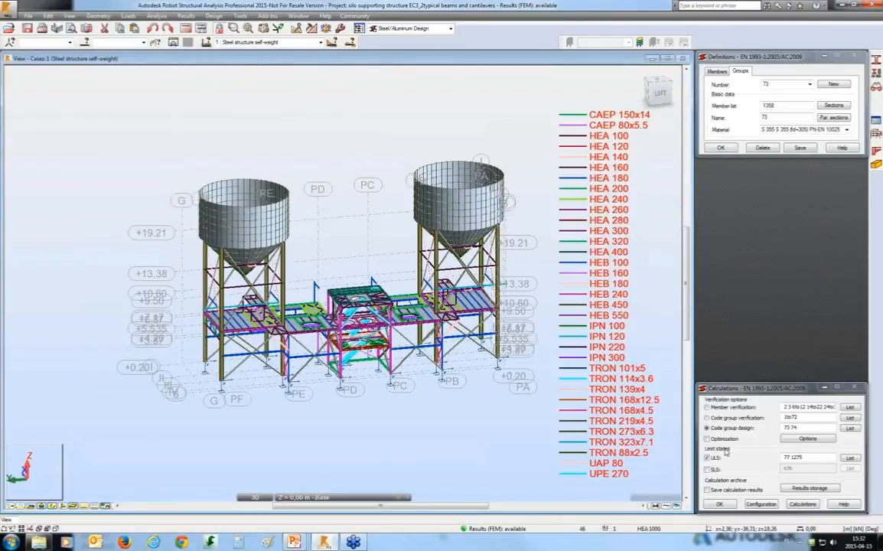
pyautogui.click(708, 458)
pyautogui.click(708, 470)
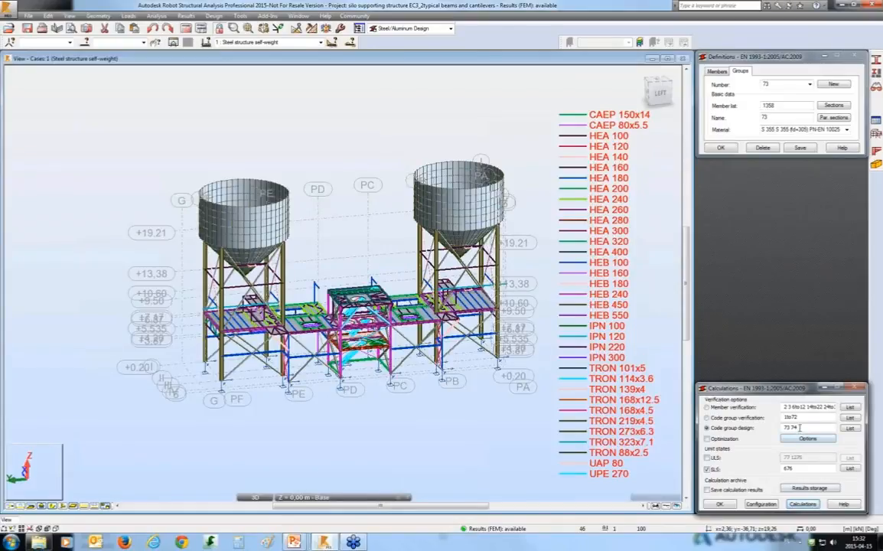
pyautogui.click(744, 408)
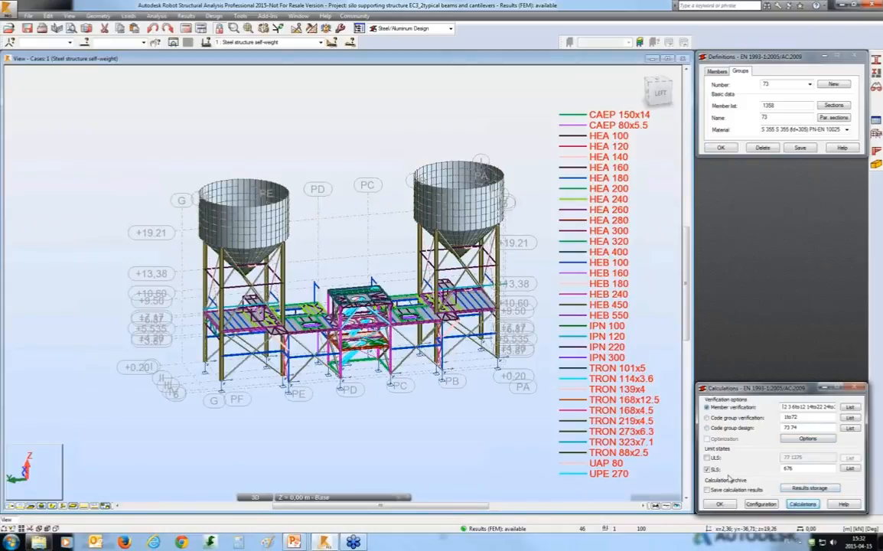
pyautogui.click(809, 505)
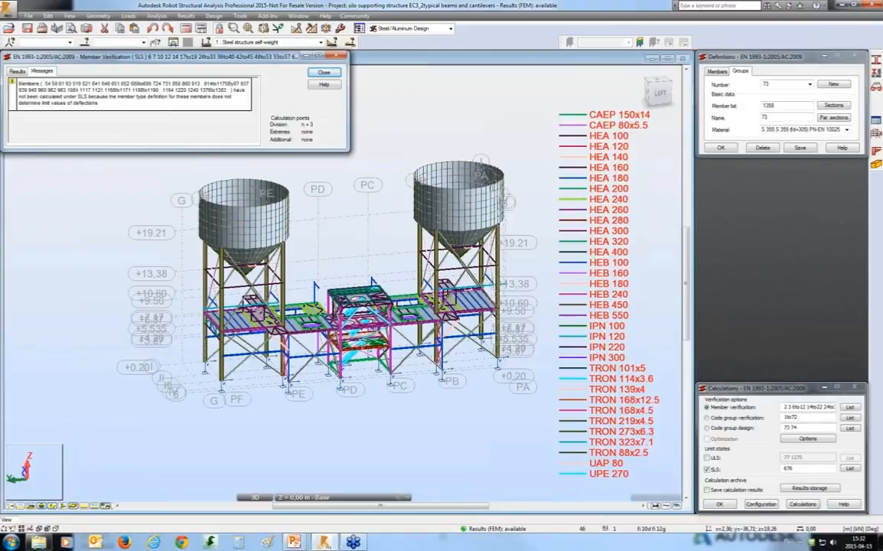
pyautogui.click(17, 71)
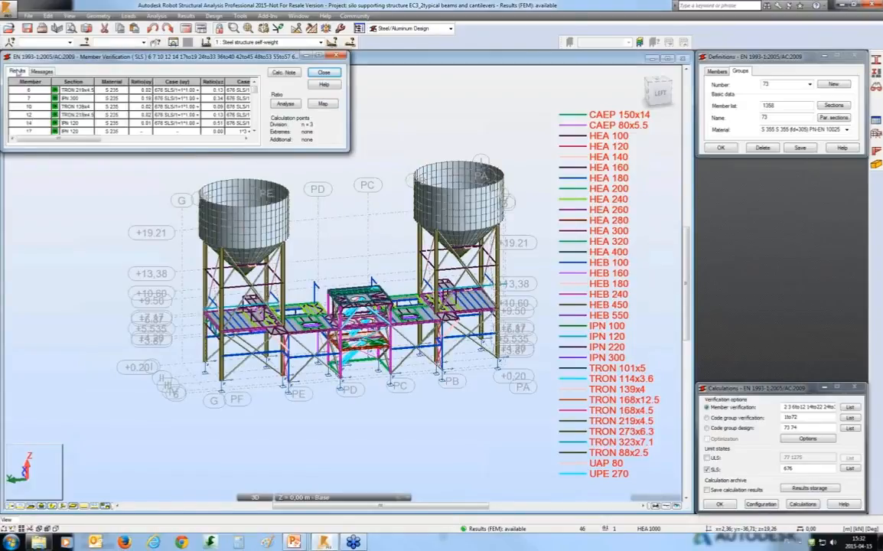
pyautogui.click(214, 82)
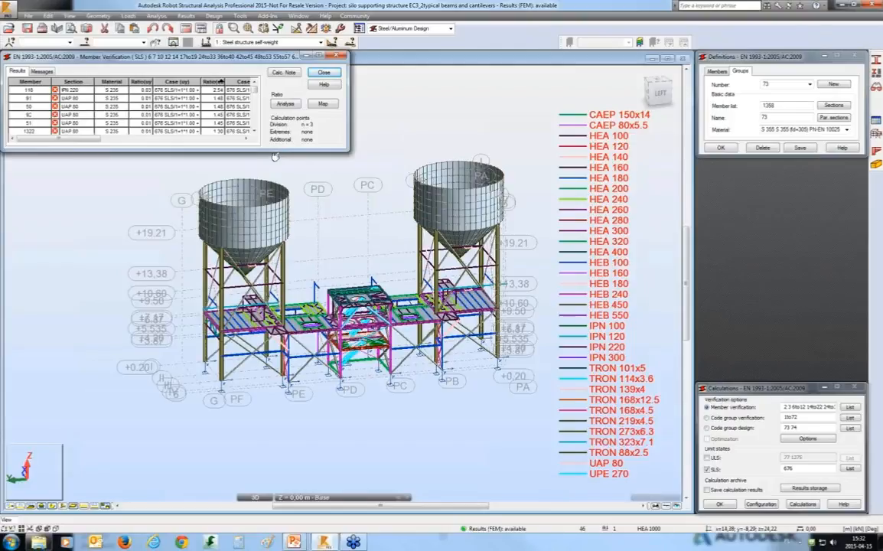
# Select the SLS-failing members from 116 down to 828 in the results table and copy their list from the calculation note dialog.
pyautogui.moveTo(280, 152); pyautogui.dragTo(276, 295)
pyautogui.click(30, 199)
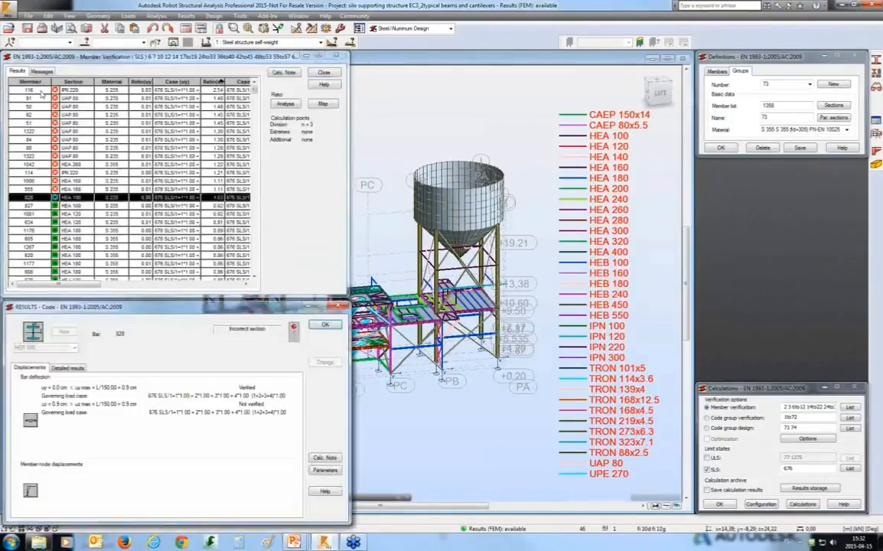
pyautogui.keyDown('shift'); pyautogui.click(41, 91); pyautogui.keyUp('shift')
pyautogui.click(284, 73)
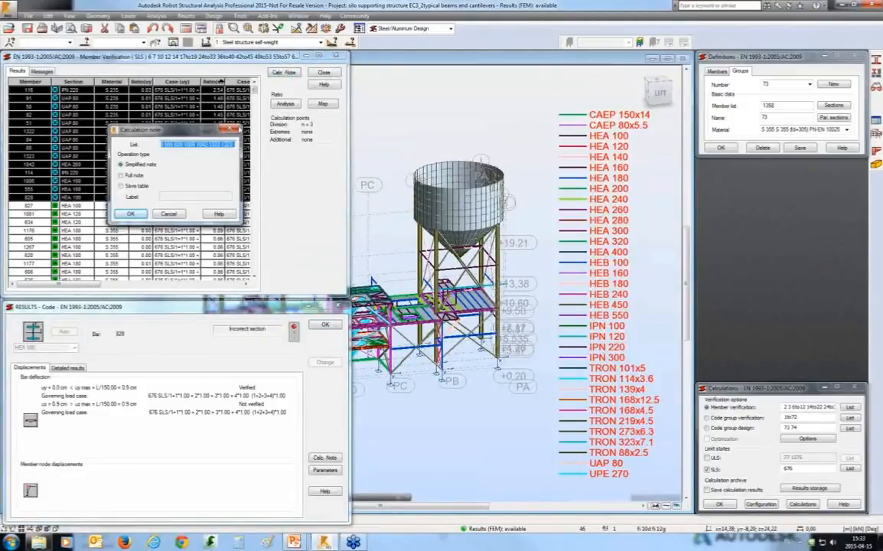
pyautogui.click(232, 128)
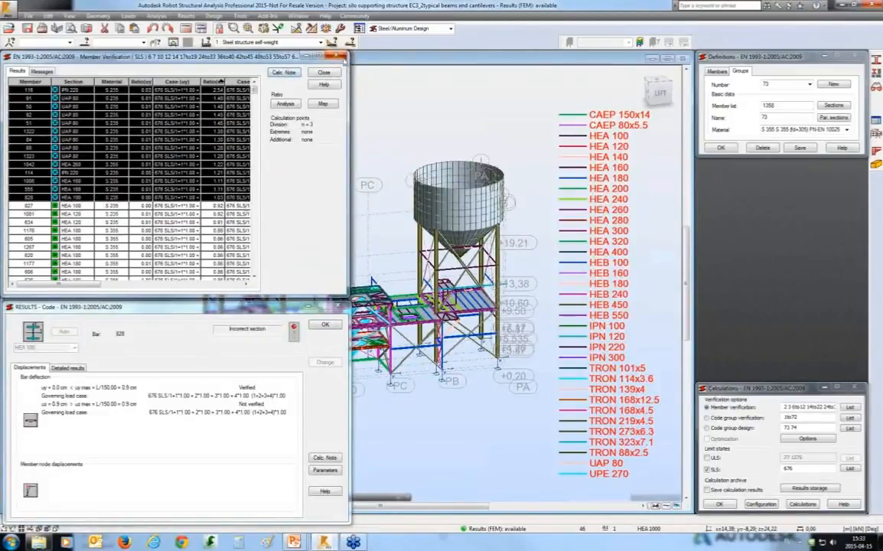
# Close the verification and detailed member results, and select the bars of the copied list in the model.
pyautogui.click(338, 56)
pyautogui.click(340, 306)
pyautogui.click(107, 43)
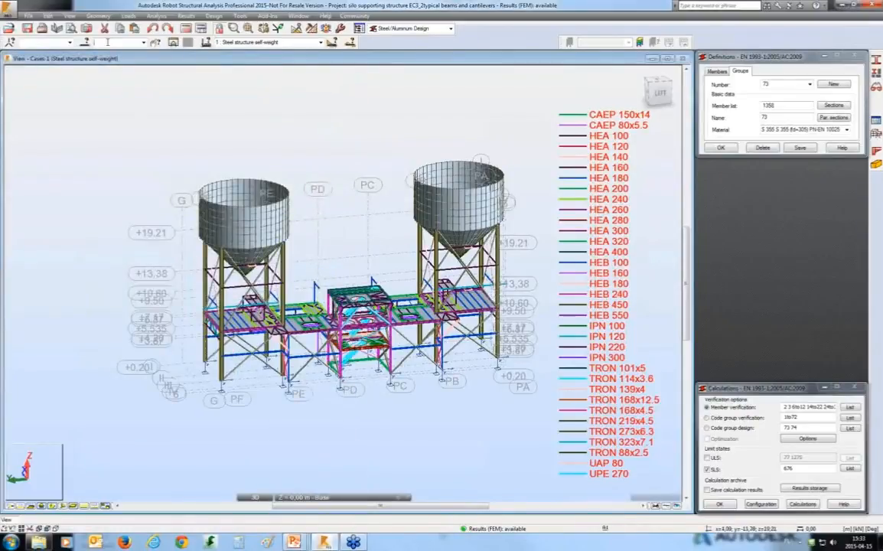
pyautogui.hotkey('ctrl', 'v')
pyautogui.press('Return')
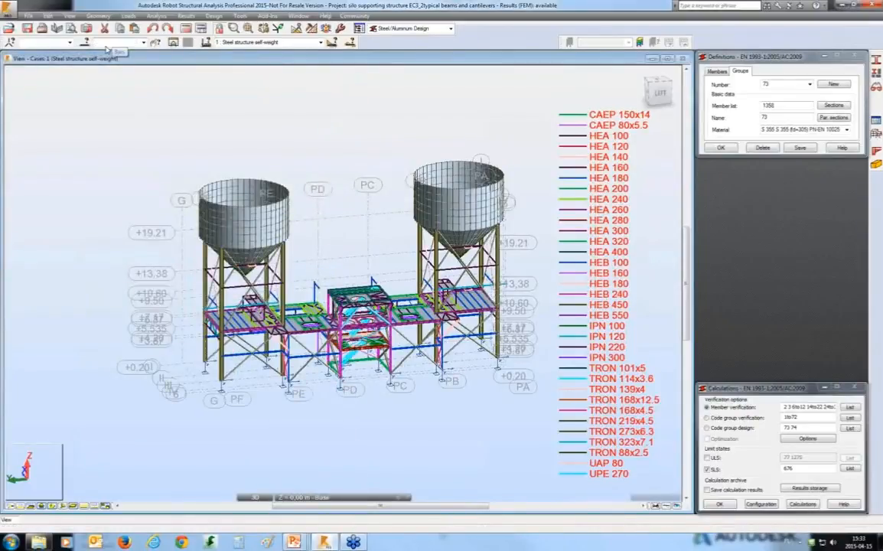
# Turn off the display of the bar sections legend by colors in the model view.
pyautogui.click(21, 527)
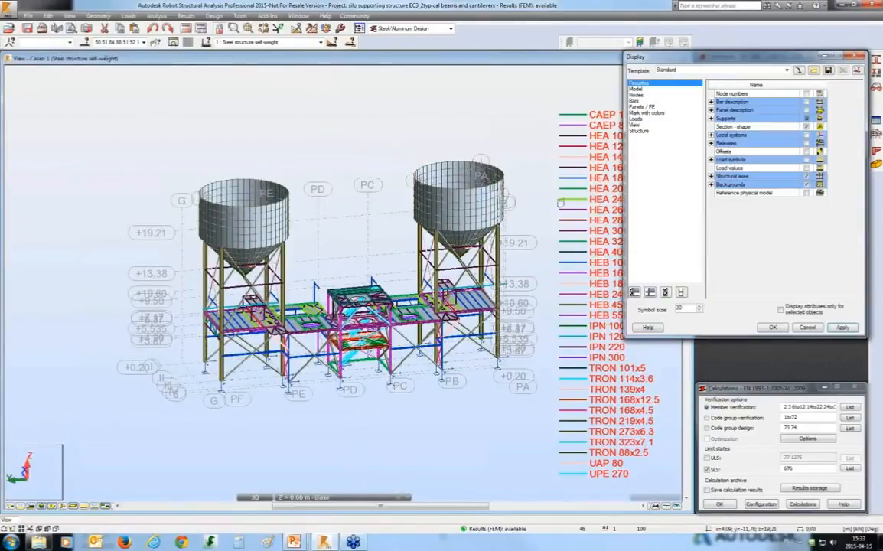
pyautogui.click(640, 101)
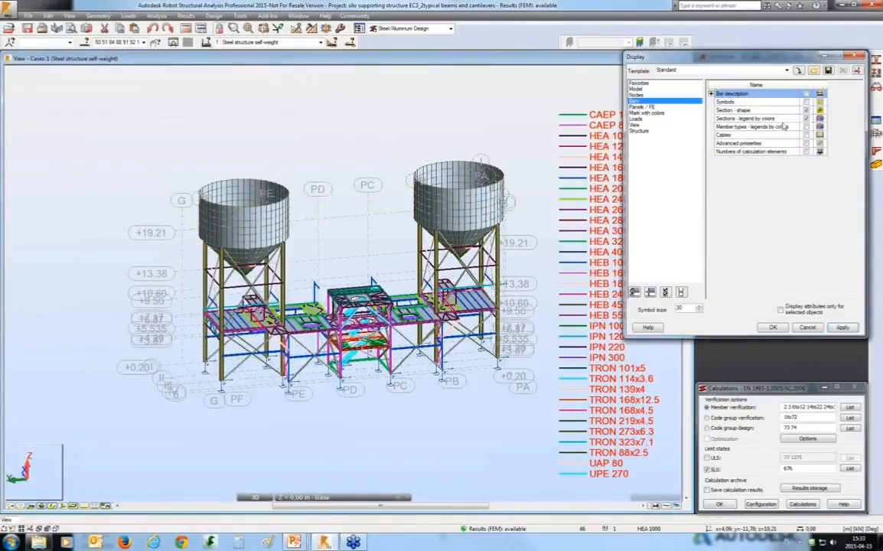
pyautogui.click(806, 118)
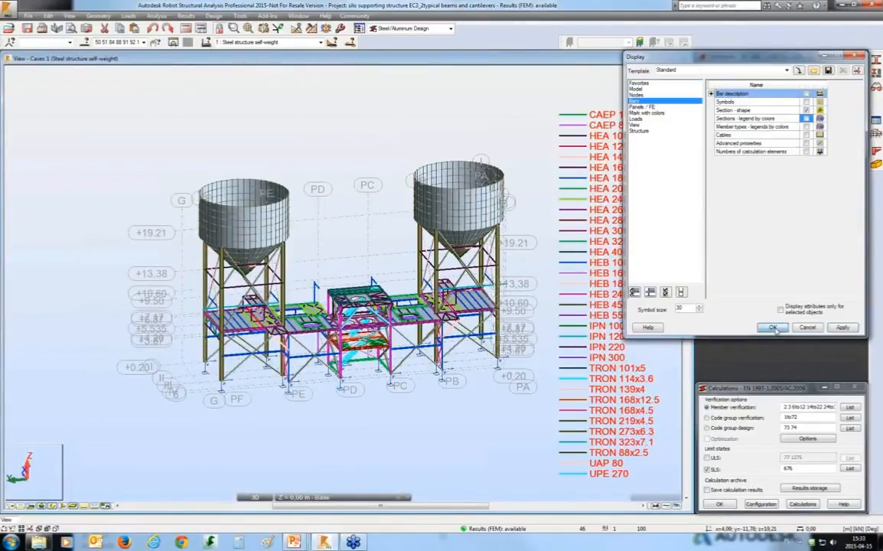
pyautogui.click(773, 327)
# Examine where the selected SLS-failing bars lie, on the platforms and on the short beams beside the silo hopper.
pyautogui.moveTo(351, 148); pyautogui.dragTo(332, 141, button='middle')
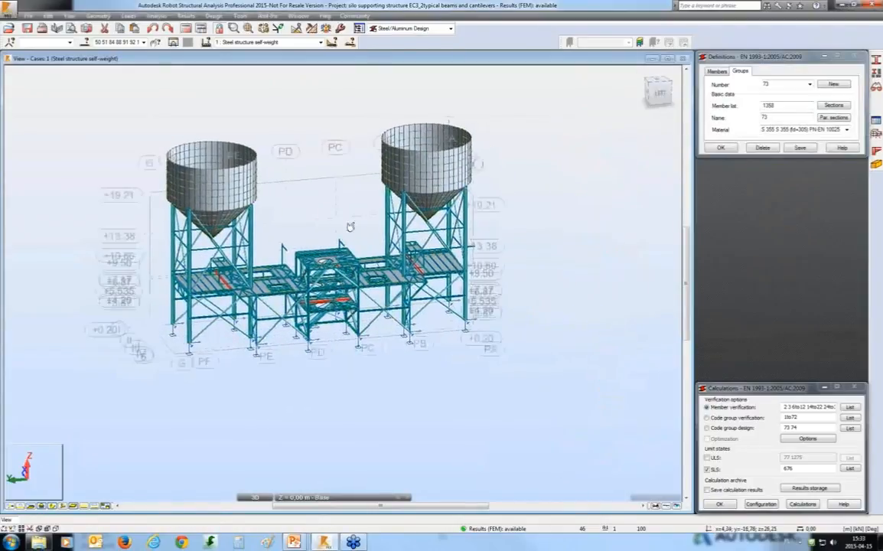
pyautogui.scroll(2, 379, 305)
pyautogui.scroll(3, 379, 305)
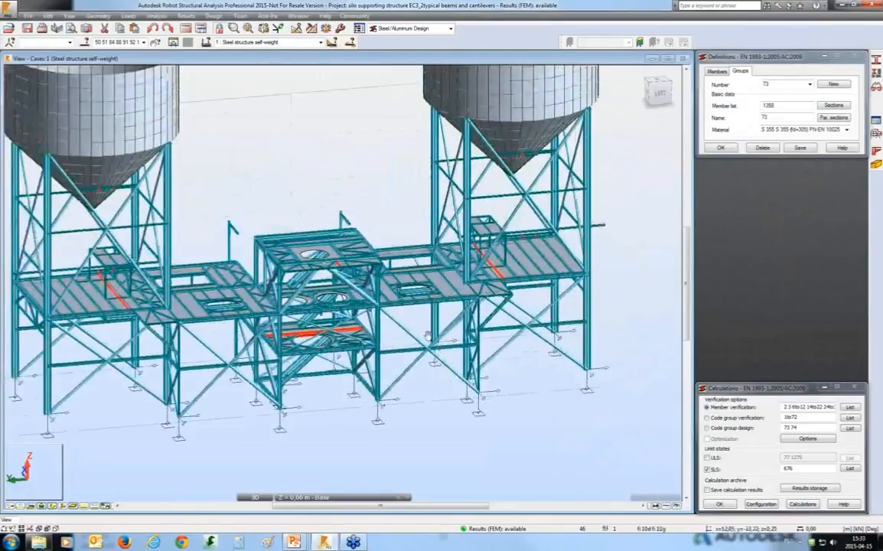
pyautogui.scroll(6, 411, 366)
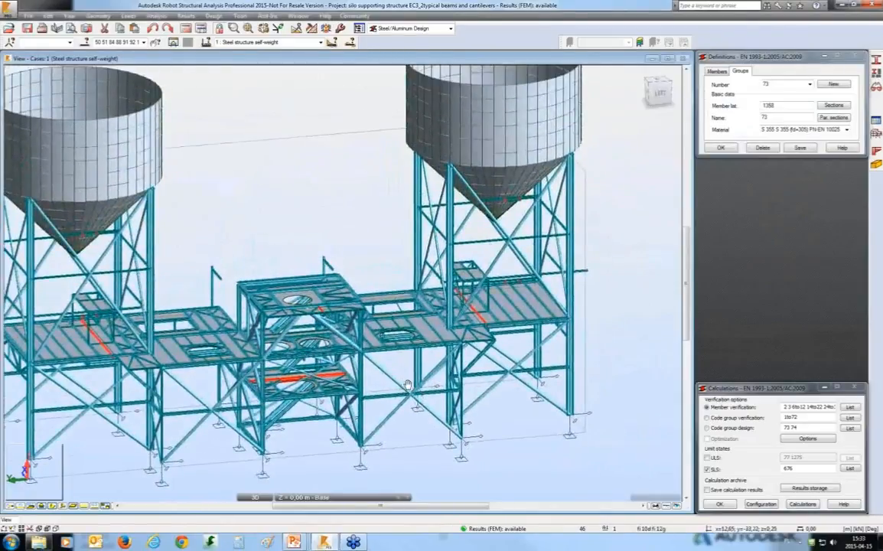
pyautogui.scroll(-4, 460, 217)
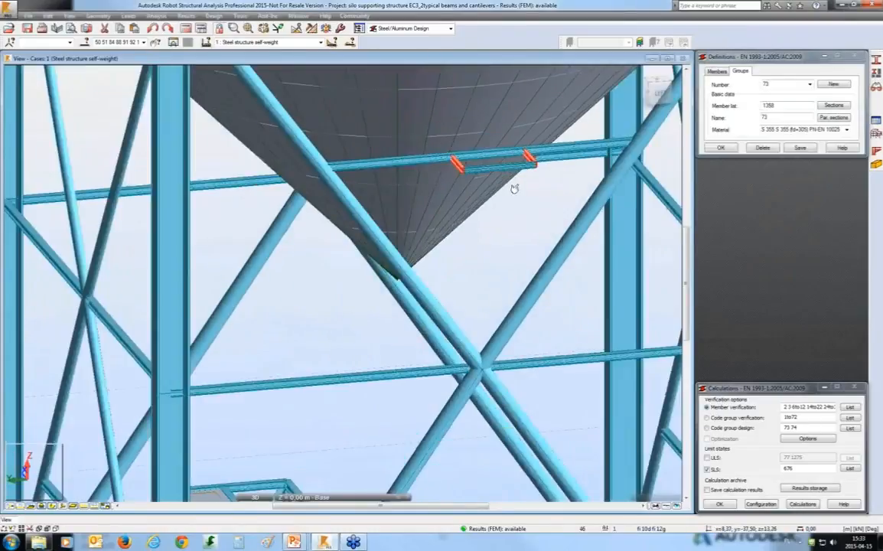
pyautogui.scroll(-2, 515, 189)
pyautogui.scroll(3, 515, 189)
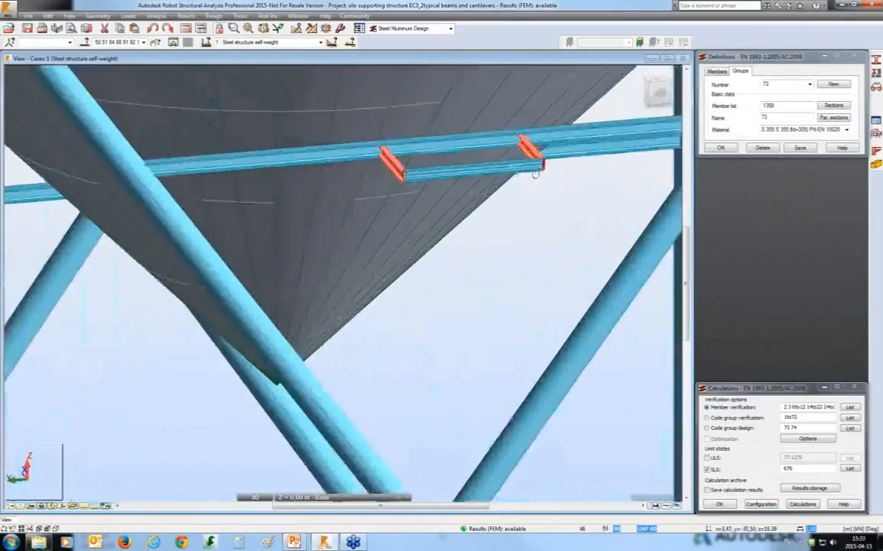
# Examine the SLS-failing bars highlighted on the platform under the silo and on the lower platform of the central tower.
pyautogui.scroll(-4, 535, 174)
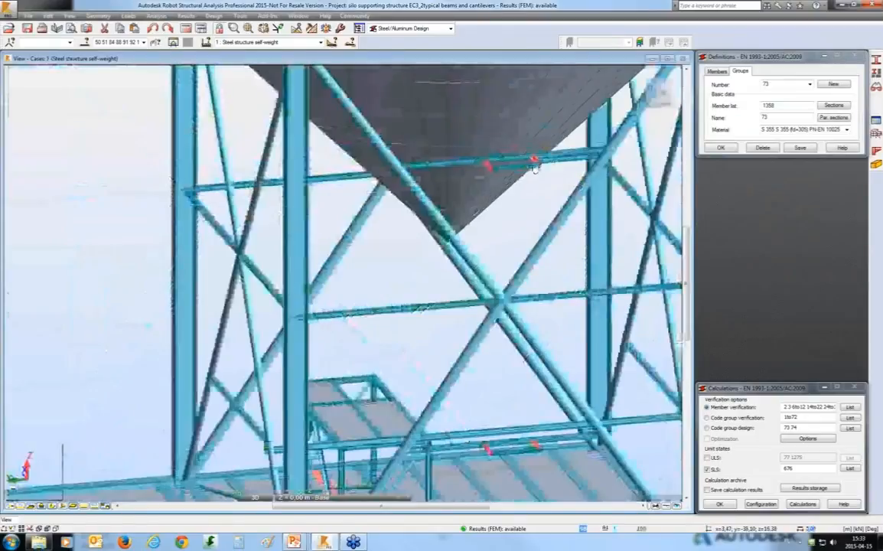
pyautogui.scroll(-2, 528, 171)
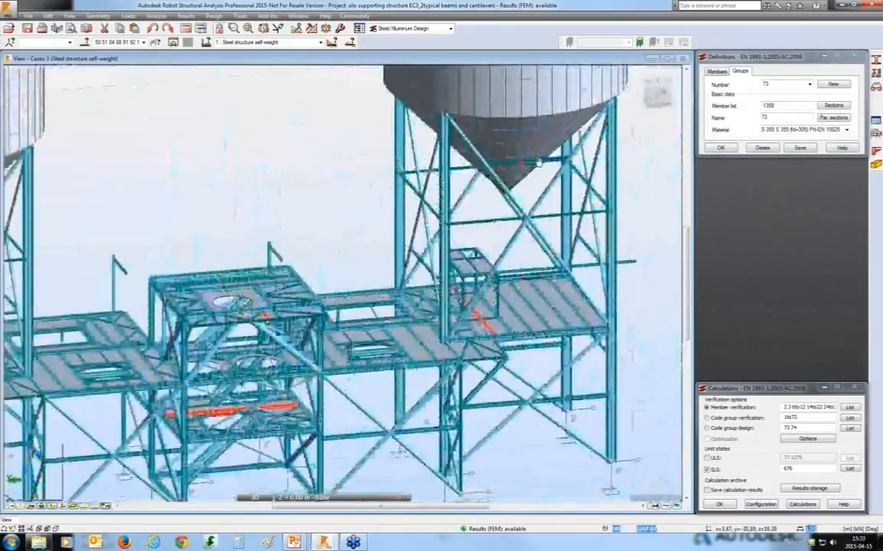
pyautogui.scroll(2, 335, 237)
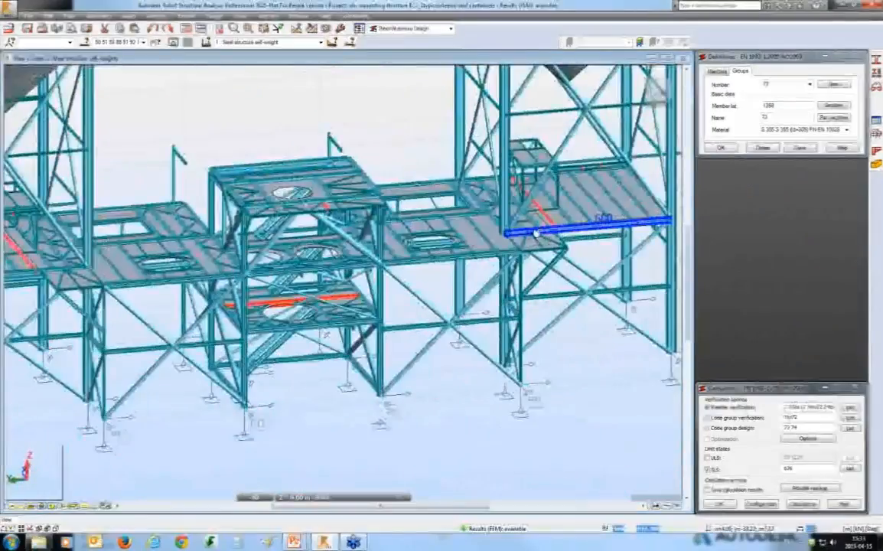
pyautogui.scroll(3, 334, 238)
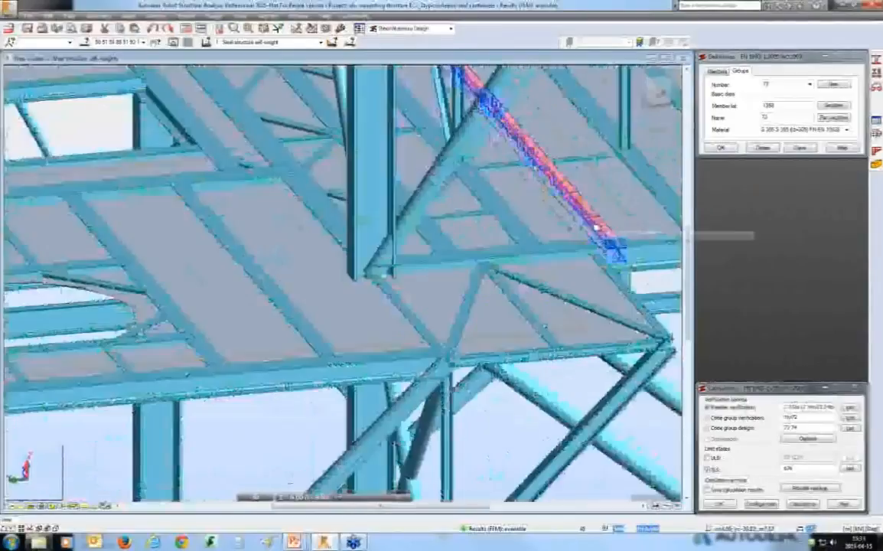
pyautogui.scroll(-2, 597, 227)
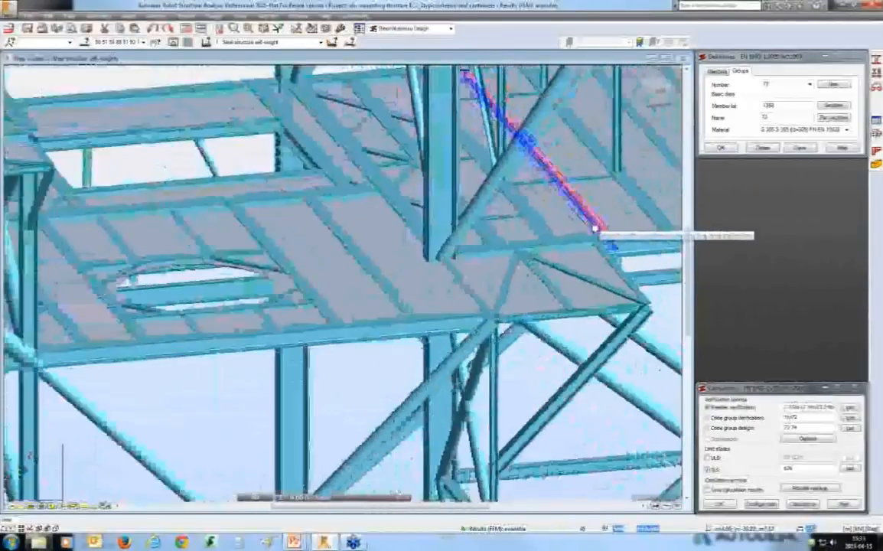
pyautogui.scroll(-2, 595, 231)
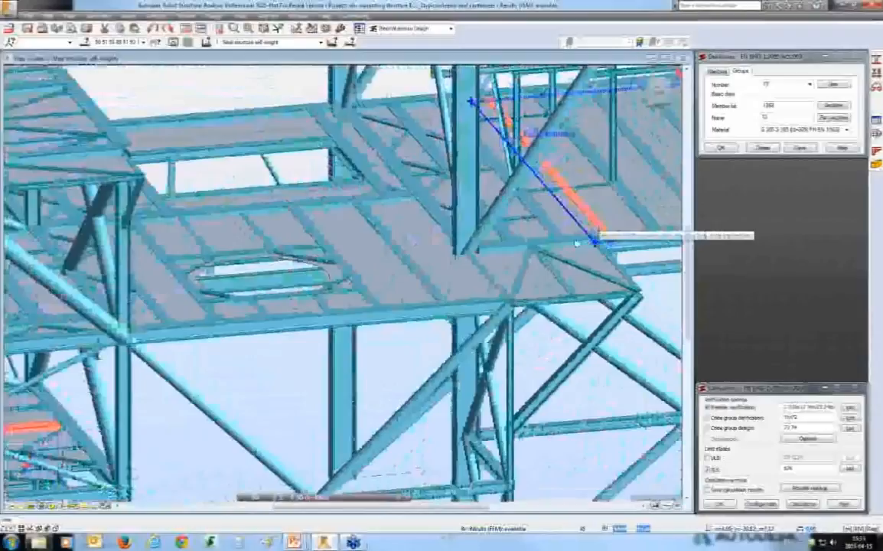
pyautogui.scroll(-2, 559, 254)
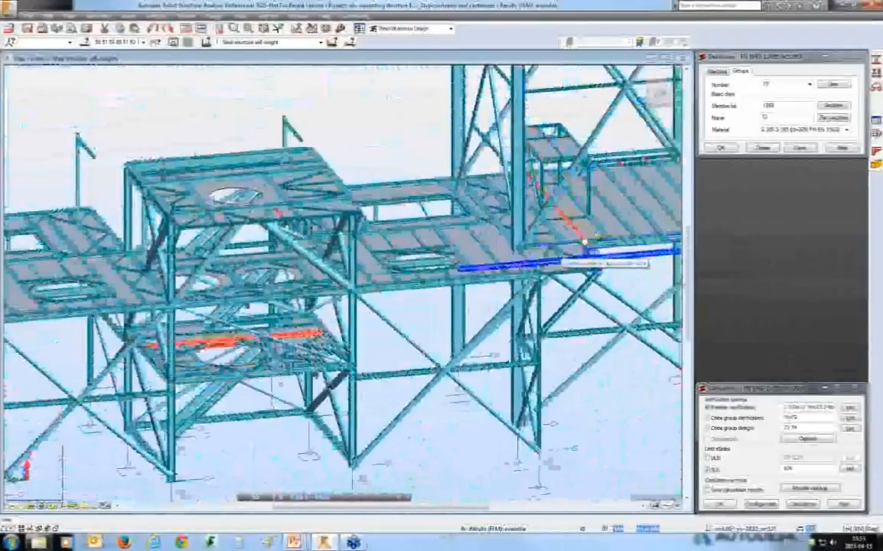
pyautogui.scroll(2, 589, 255)
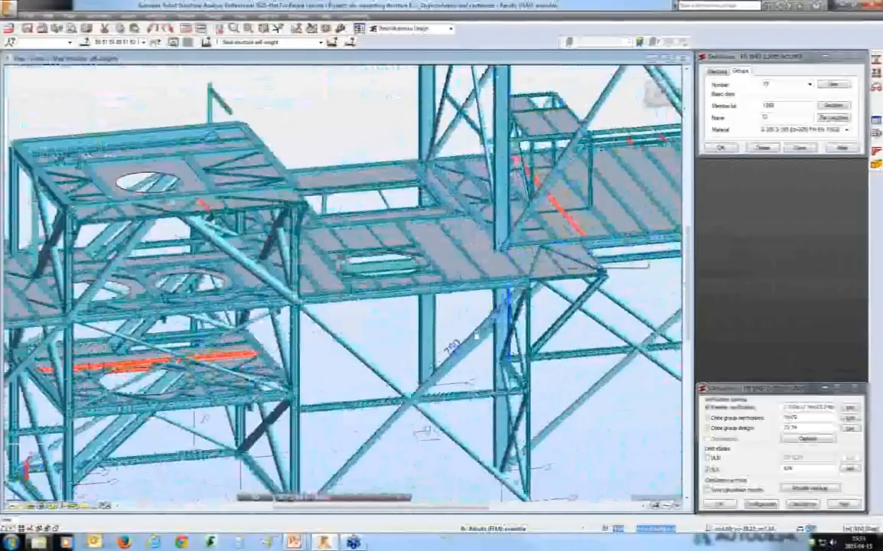
pyautogui.scroll(1, 605, 260)
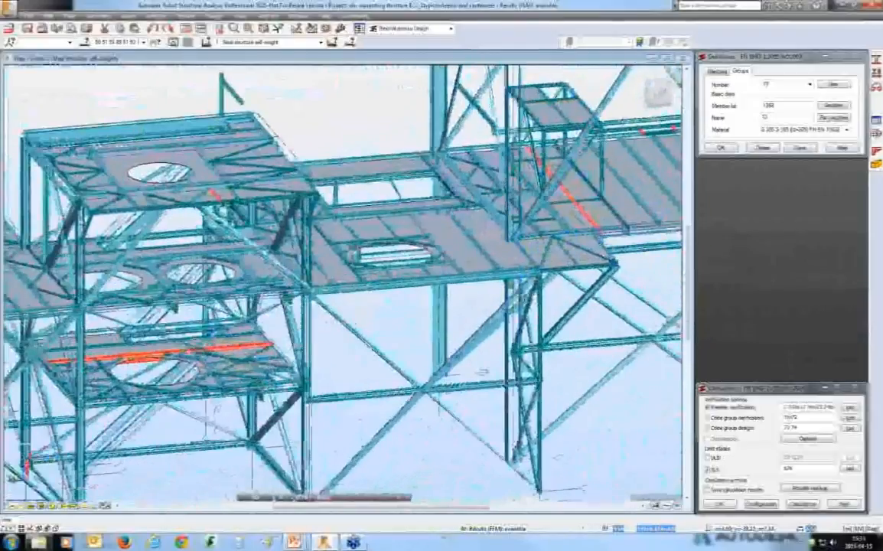
pyautogui.moveTo(483, 372); pyautogui.dragTo(611, 282, button='middle')
pyautogui.scroll(4, 399, 280)
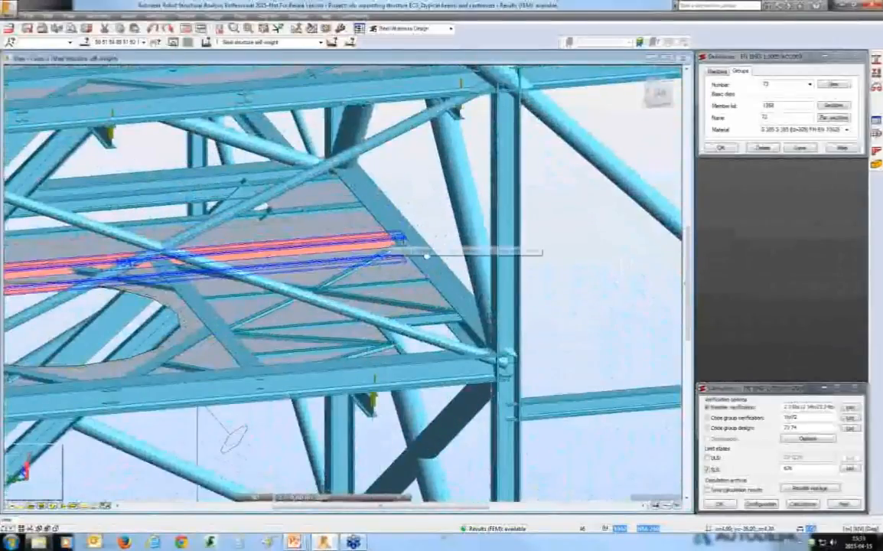
pyautogui.moveTo(548, 286); pyautogui.dragTo(502, 280, button='middle')
pyautogui.scroll(-1, 502, 279)
pyautogui.scroll(-3, 502, 278)
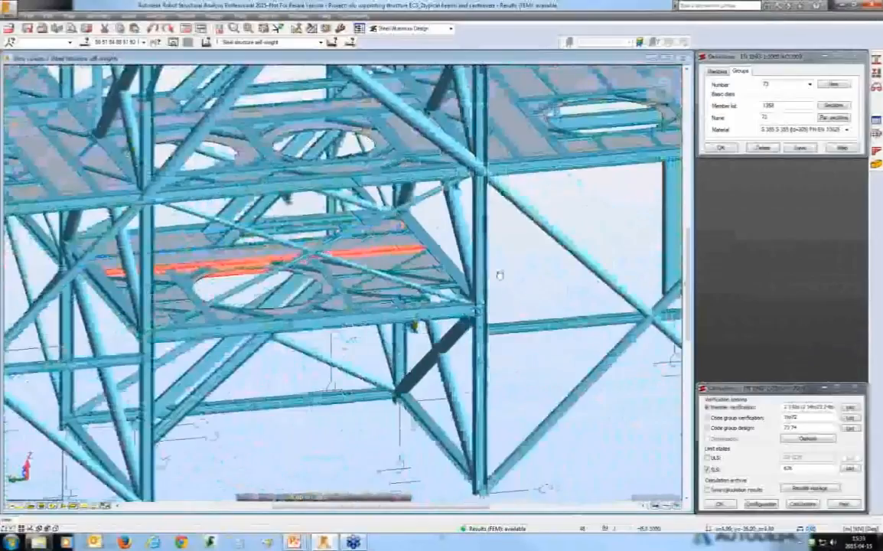
# Set the work plane through the corner node of the tower's lower platform at Z = 4.20 m and show that level in plan.
pyautogui.click(264, 28)
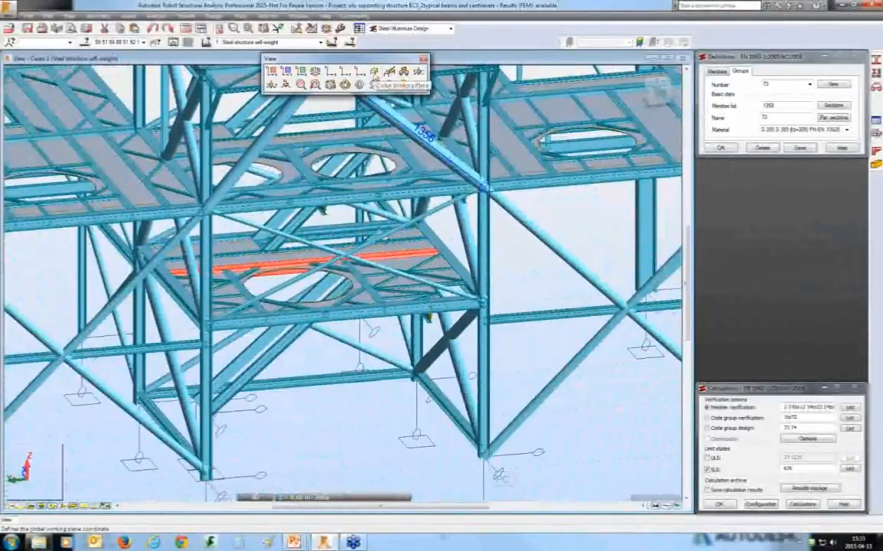
pyautogui.click(374, 77)
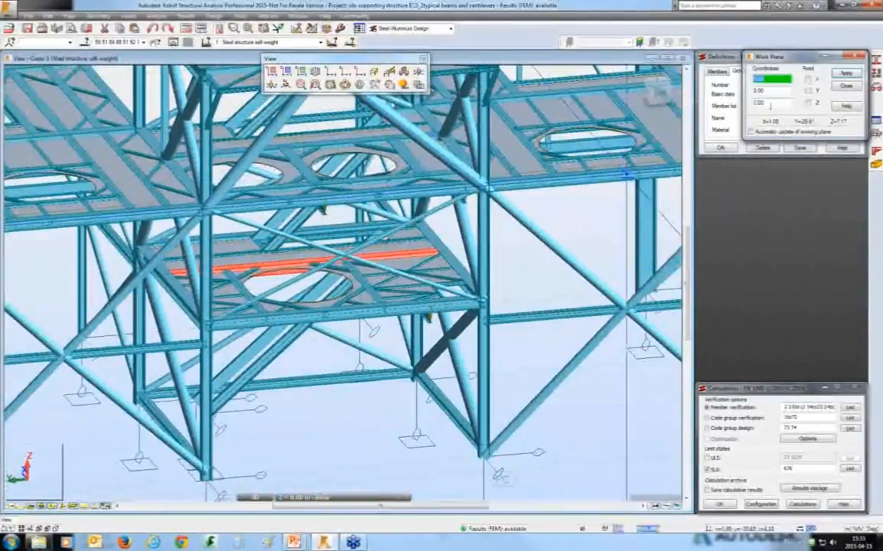
pyautogui.click(484, 302)
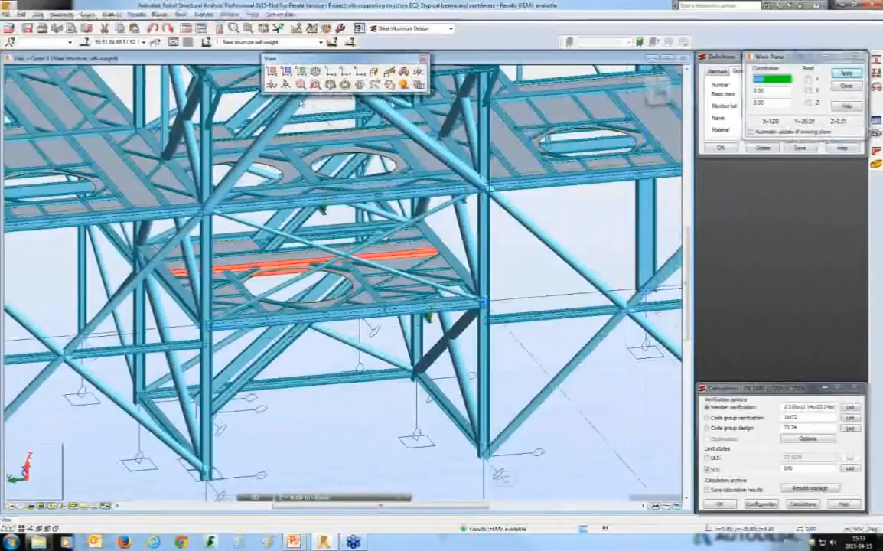
pyautogui.click(273, 73)
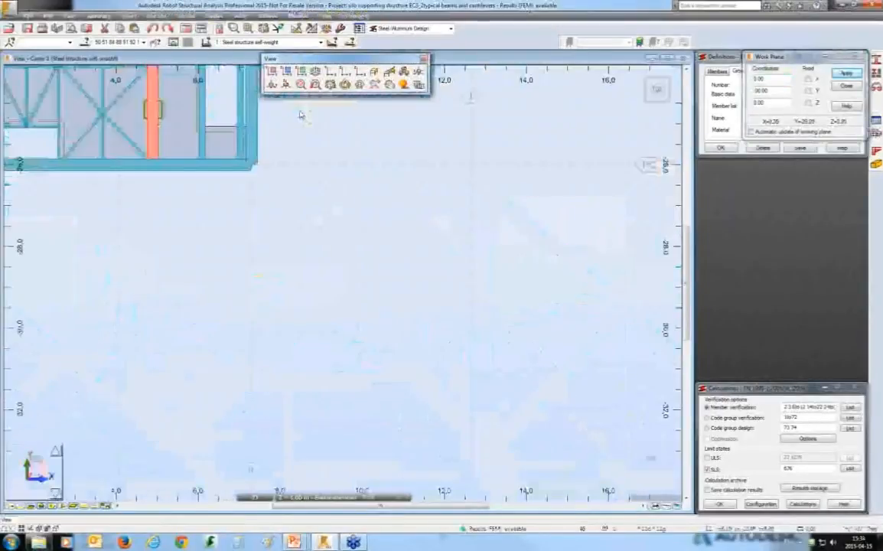
pyautogui.moveTo(434, 293); pyautogui.dragTo(467, 339, button='middle')
pyautogui.scroll(-2, 466, 337)
pyautogui.rightClick(388, 259)
pyautogui.click(408, 271)
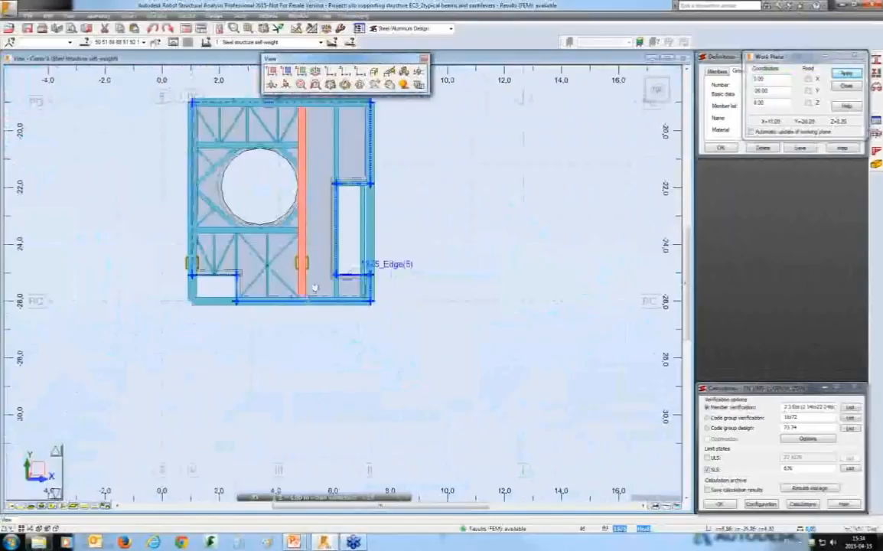
# Inspect the geometry and section properties of the failing beam beside the round opening of the 4.20 m platform.
pyautogui.moveTo(301, 299); pyautogui.dragTo(274, 325, button='middle')
pyautogui.scroll(1, 273, 325)
pyautogui.rightClick(218, 271)
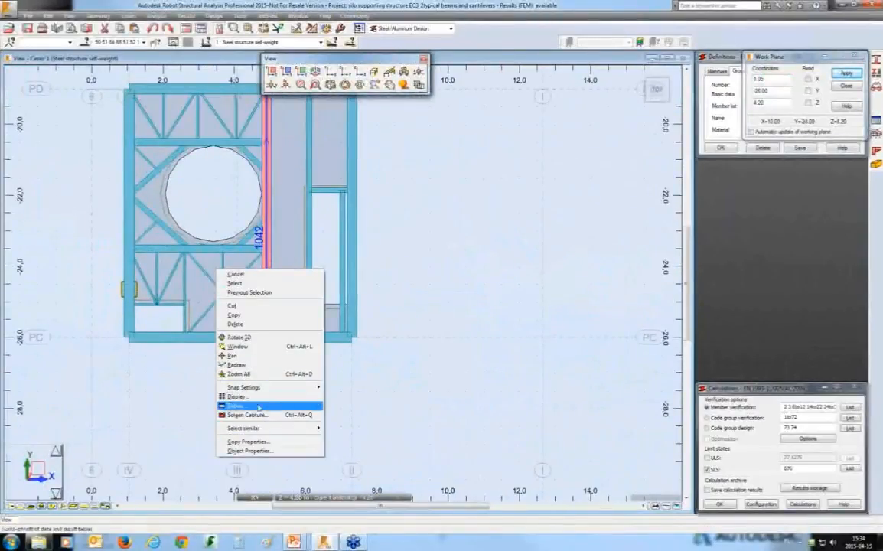
pyautogui.click(281, 452)
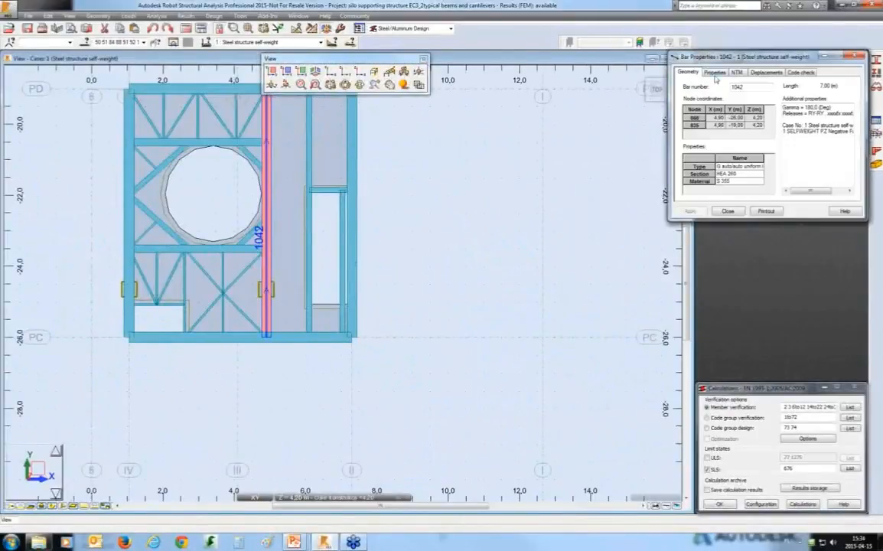
pyautogui.click(715, 73)
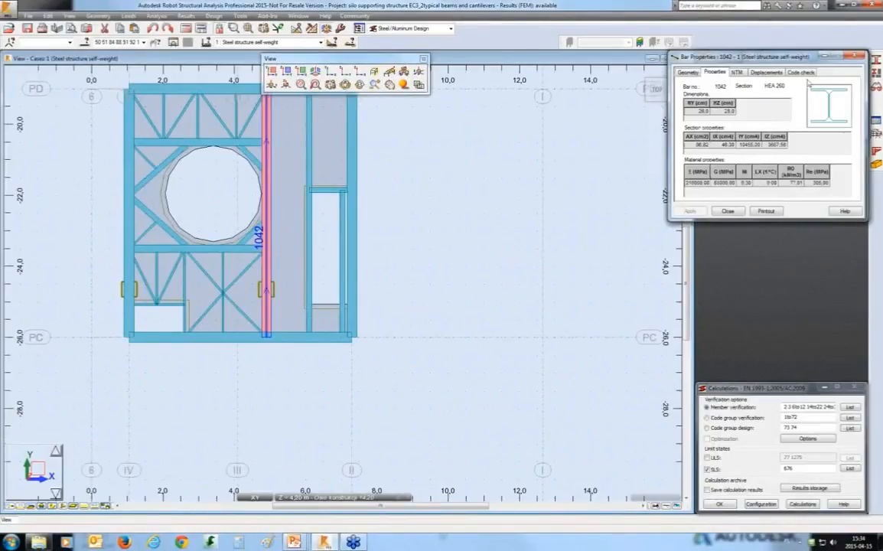
pyautogui.click(856, 56)
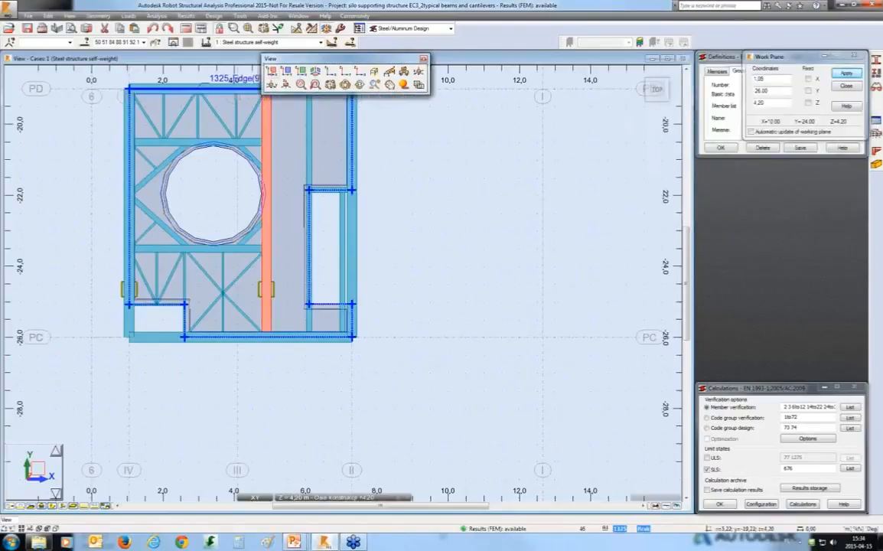
# Copy the selected failing bars once with the translation vector 0.26; 0; 0 and check the doubled bars in 3D.
pyautogui.click(270, 27)
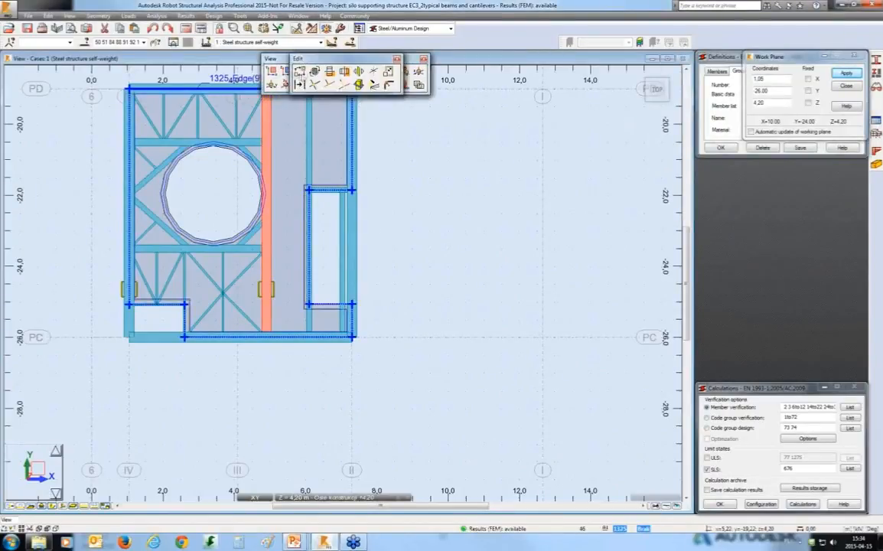
pyautogui.click(299, 71)
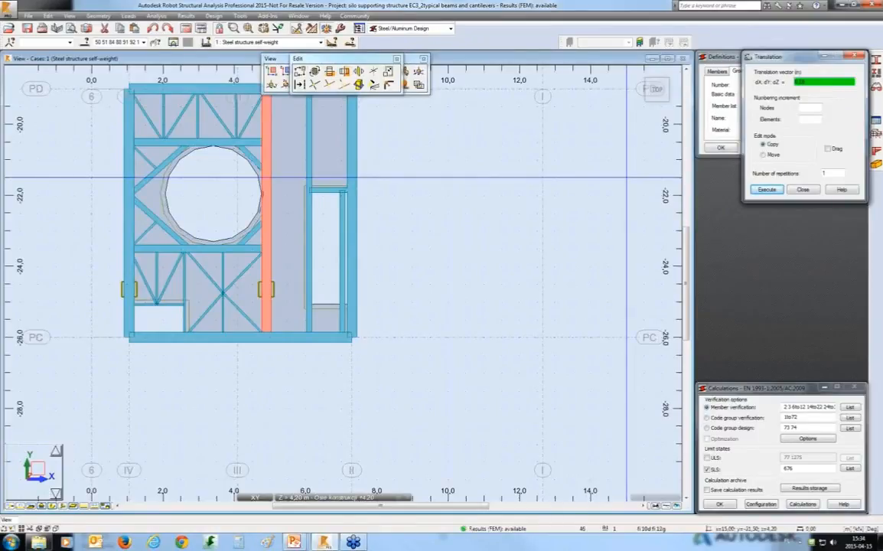
pyautogui.click(774, 192)
pyautogui.click(476, 296)
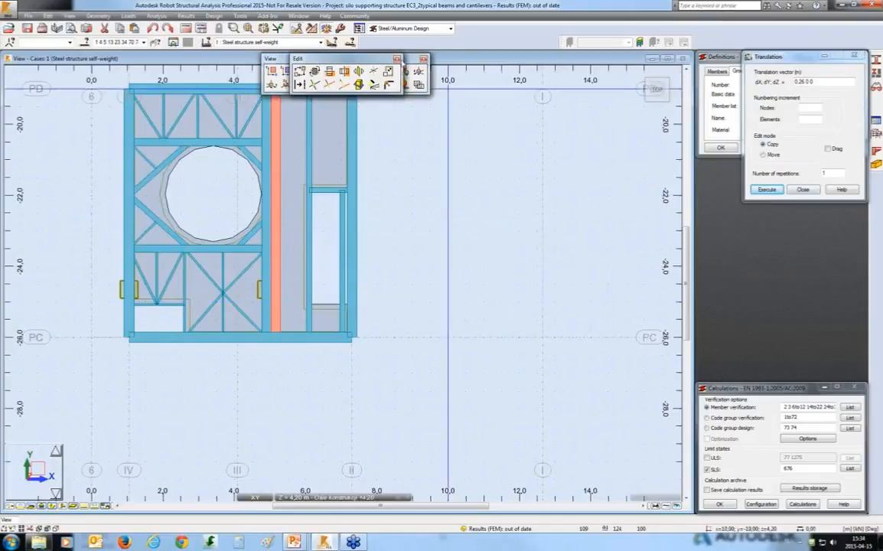
pyautogui.click(397, 59)
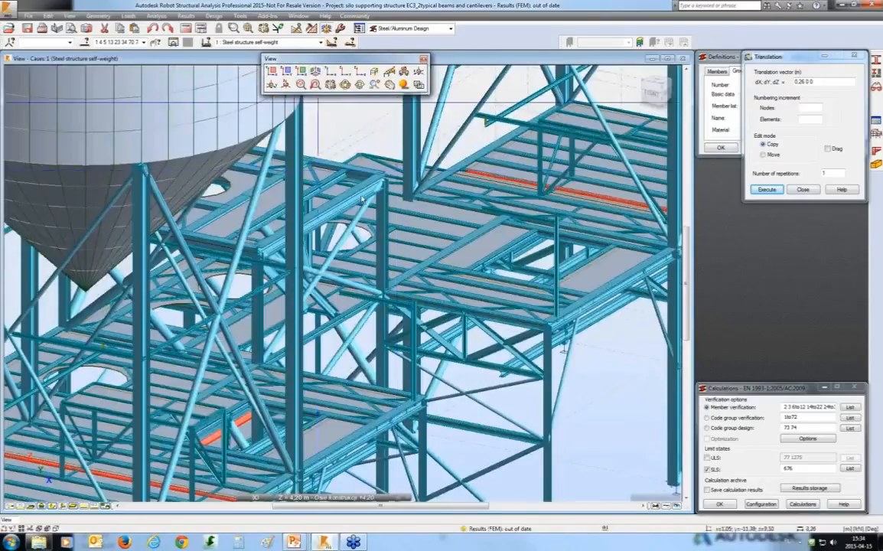
pyautogui.moveTo(398, 284); pyautogui.dragTo(232, 271, button='middle')
pyautogui.scroll(-1, 231, 271)
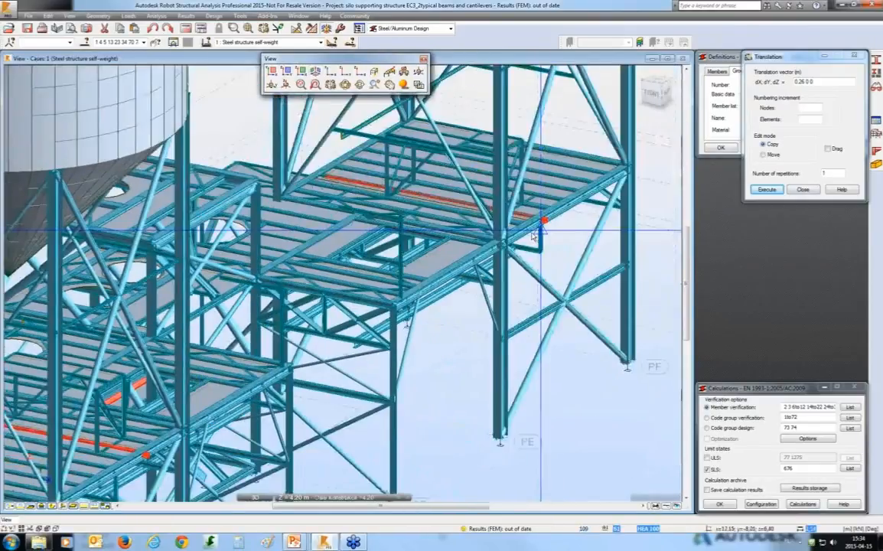
pyautogui.moveTo(181, 393); pyautogui.dragTo(417, 266, button='middle')
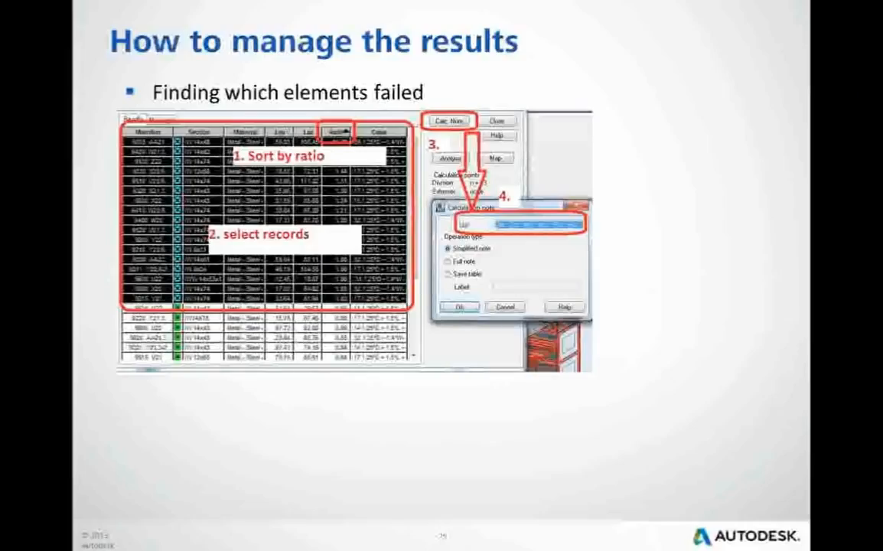
pyautogui.press('Right')
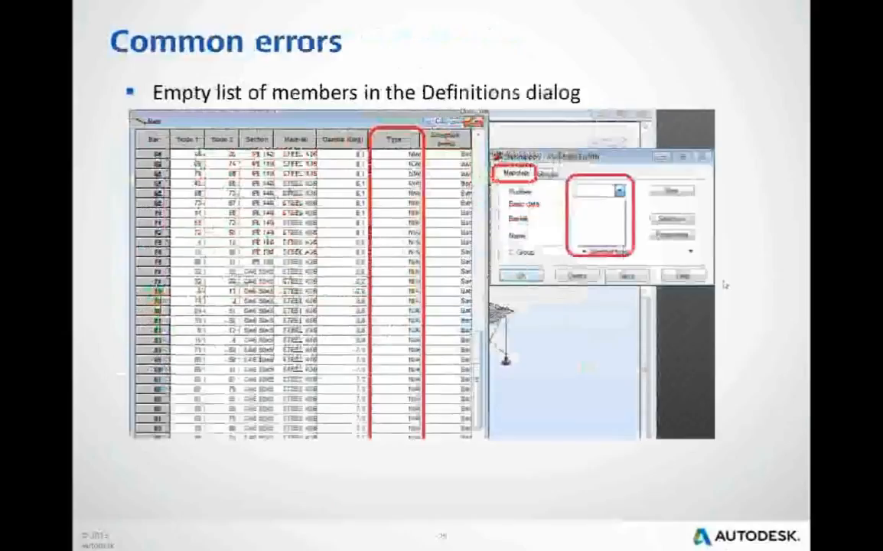
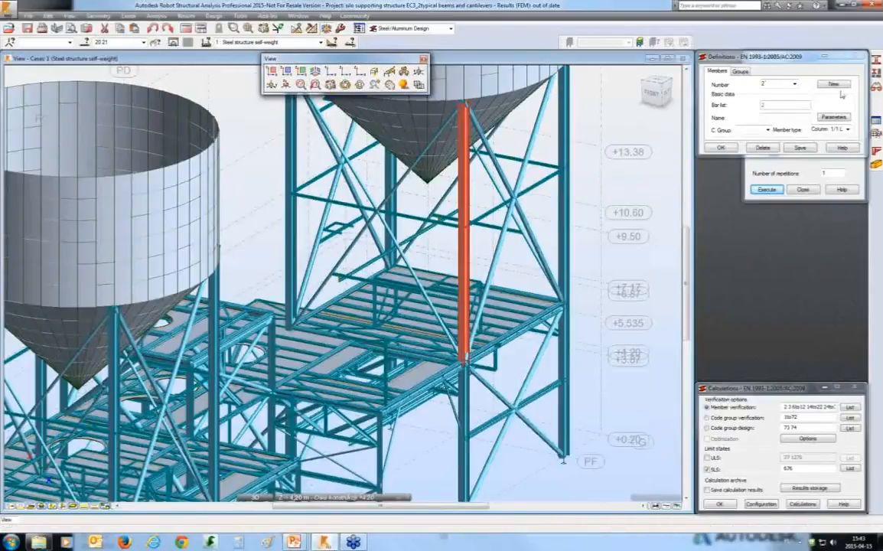
# Define a new member 5000 consisting of bars 20 21 and name it "left column under a silo".
pyautogui.click(835, 85)
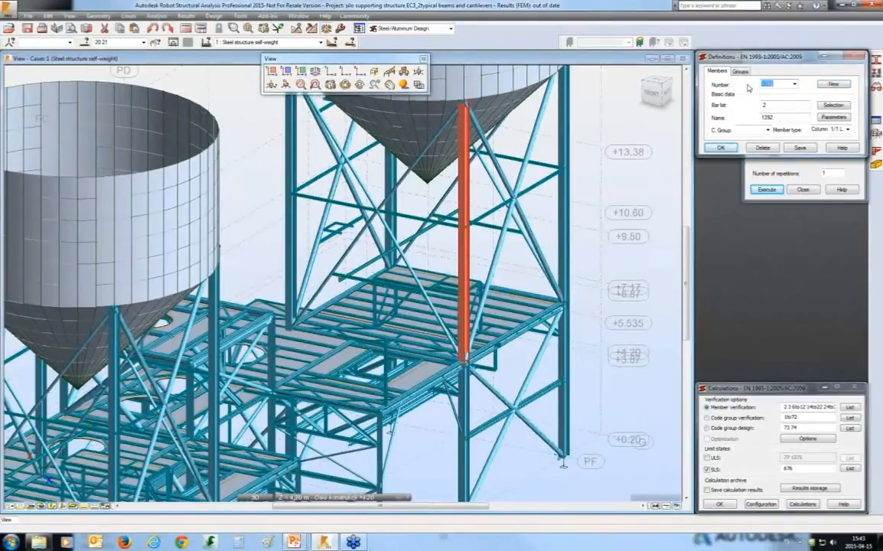
pyautogui.write('5001')
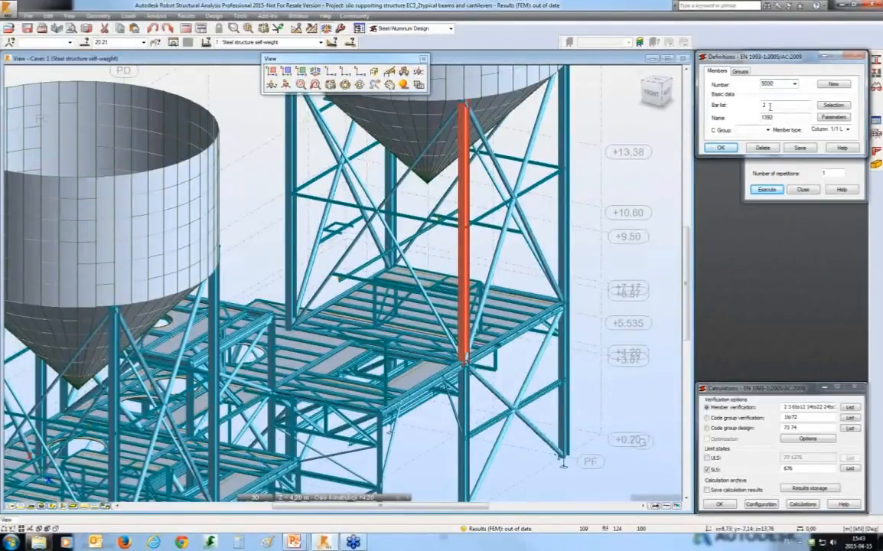
pyautogui.write('0 21')
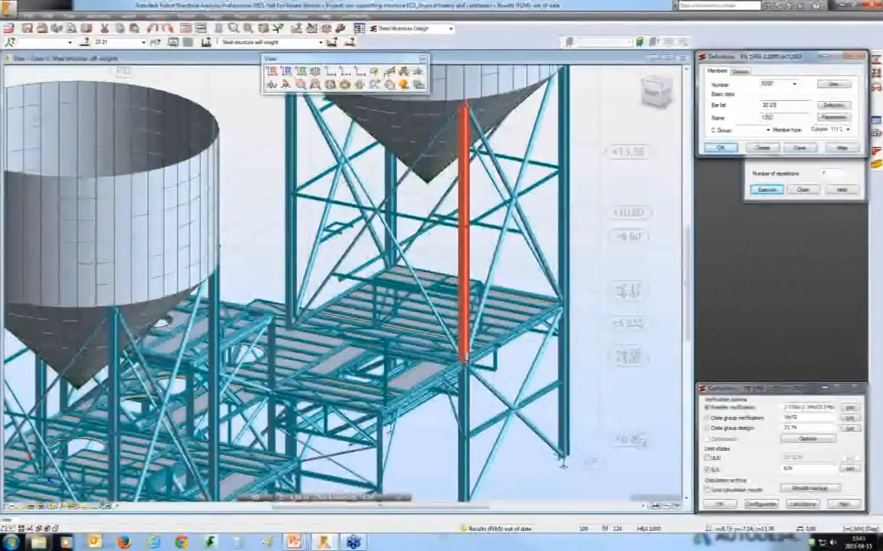
pyautogui.moveTo(785, 118); pyautogui.dragTo(751, 111)
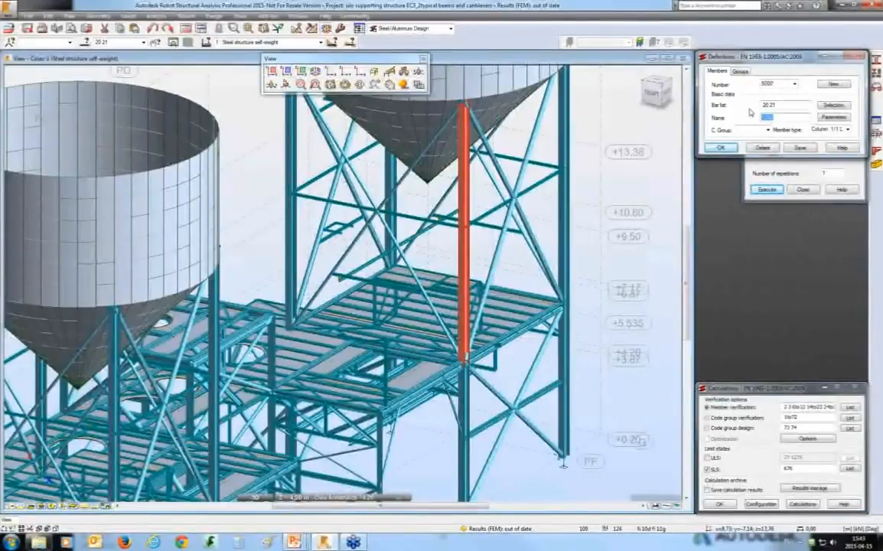
pyautogui.write('left column un')
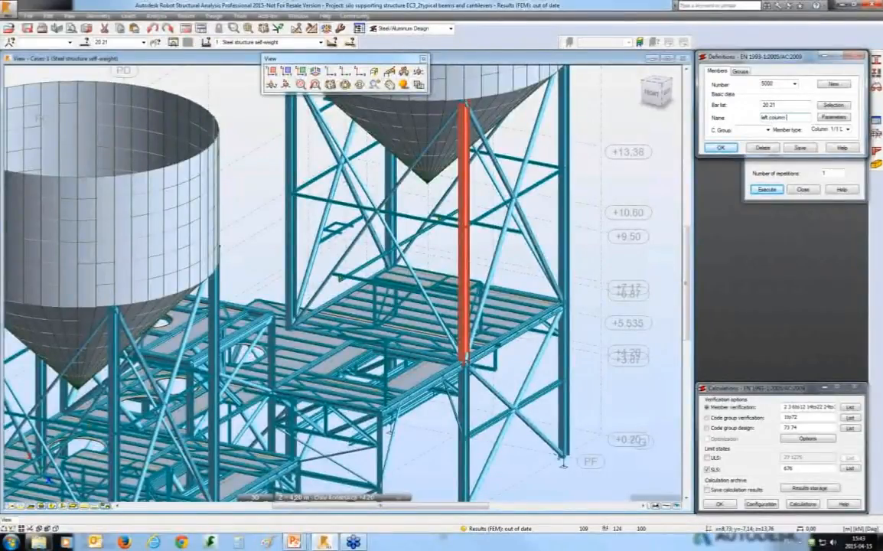
pyautogui.write('der a silo')
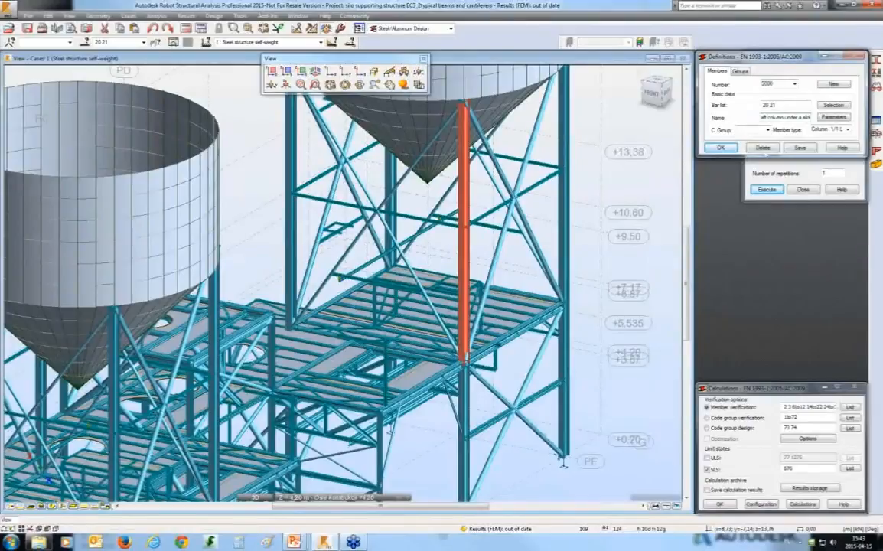
# Check the design parameters of the Column 1/1 L/200 type and save member 5000 with that member type.
pyautogui.click(847, 129)
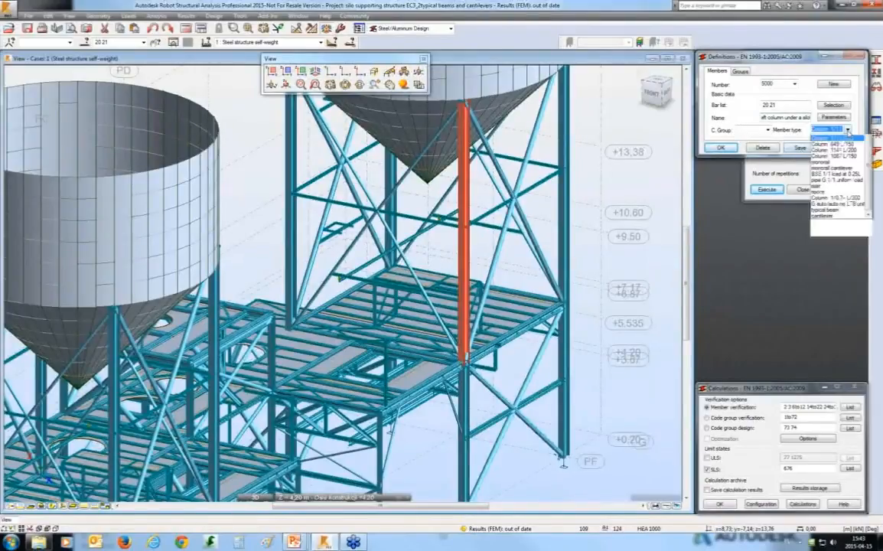
pyautogui.click(831, 119)
pyautogui.click(832, 119)
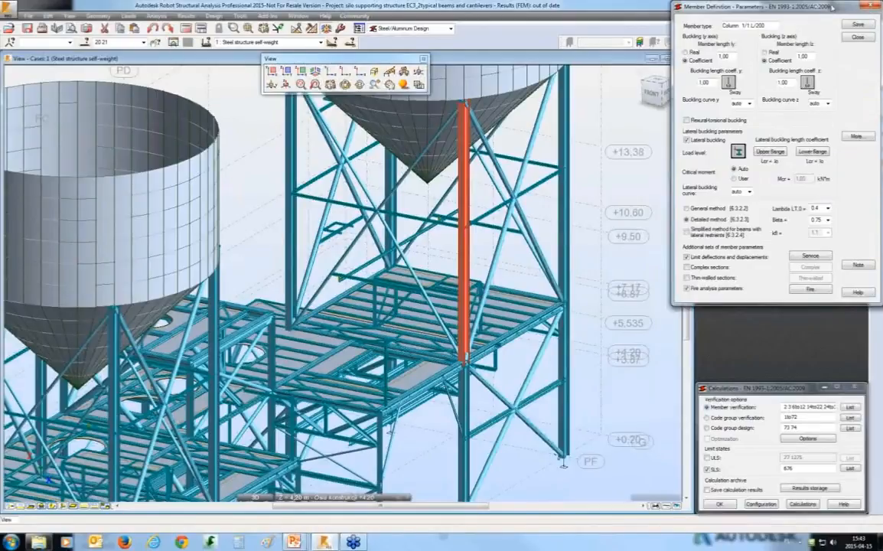
pyautogui.moveTo(830, 6); pyautogui.dragTo(741, 7)
pyautogui.click(780, 6)
pyautogui.click(801, 148)
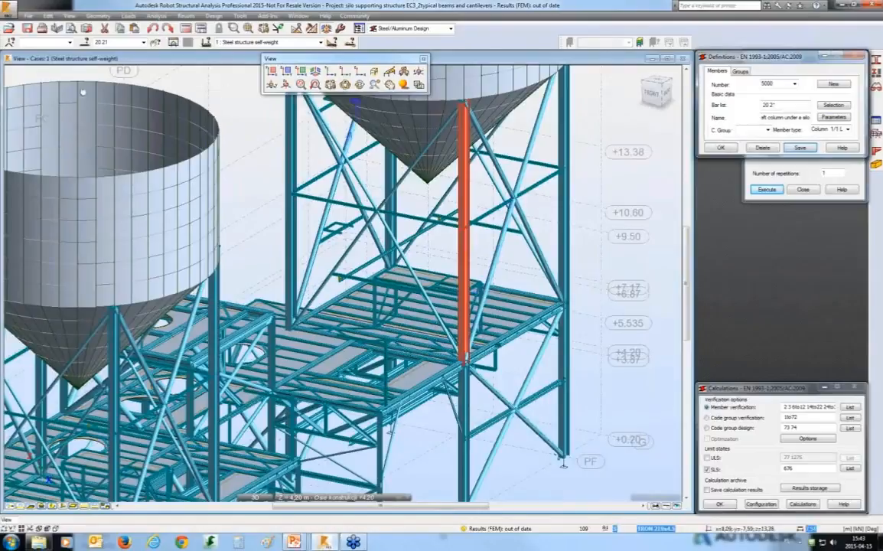
# Select member 5000 by its number and inspect it alone in a separate 3D view, then return to the full model.
pyautogui.click(114, 59)
pyautogui.click(105, 42)
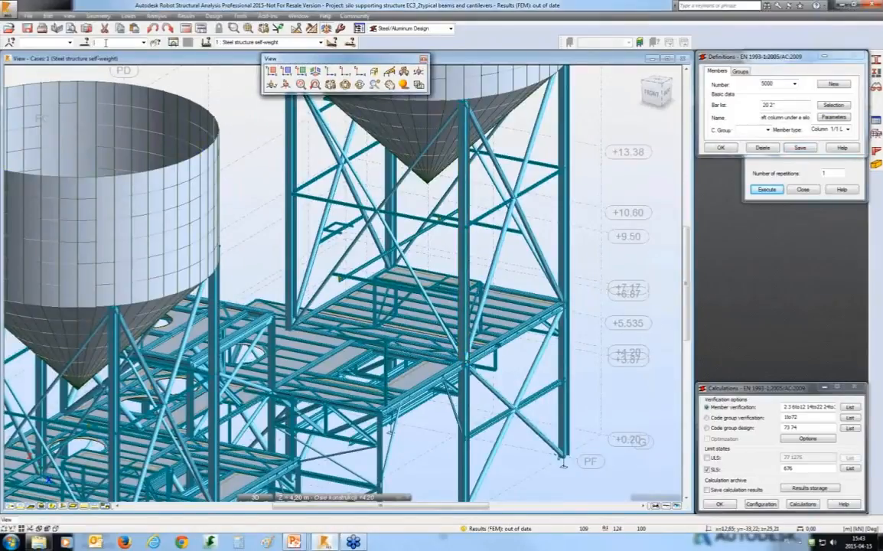
pyautogui.write('5000')
pyautogui.press('Return')
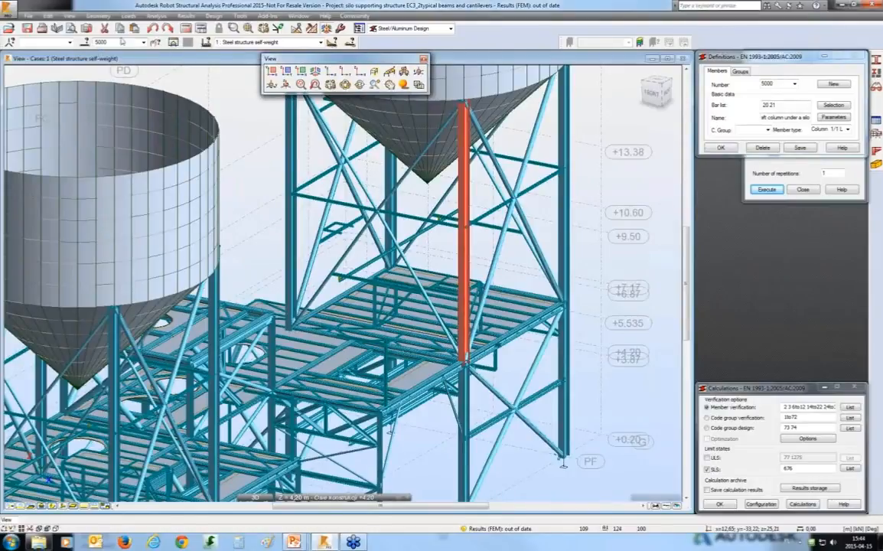
pyautogui.click(174, 43)
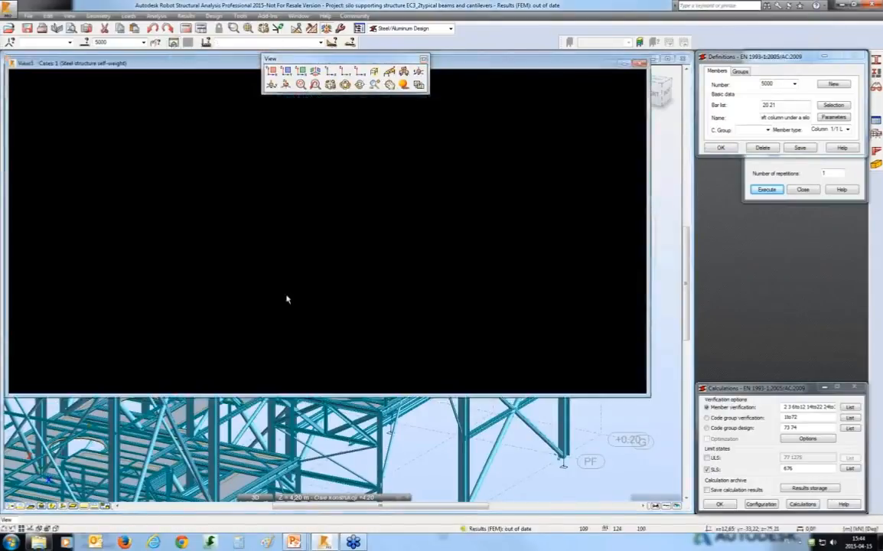
pyautogui.moveTo(199, 333); pyautogui.dragTo(134, 373, button='middle')
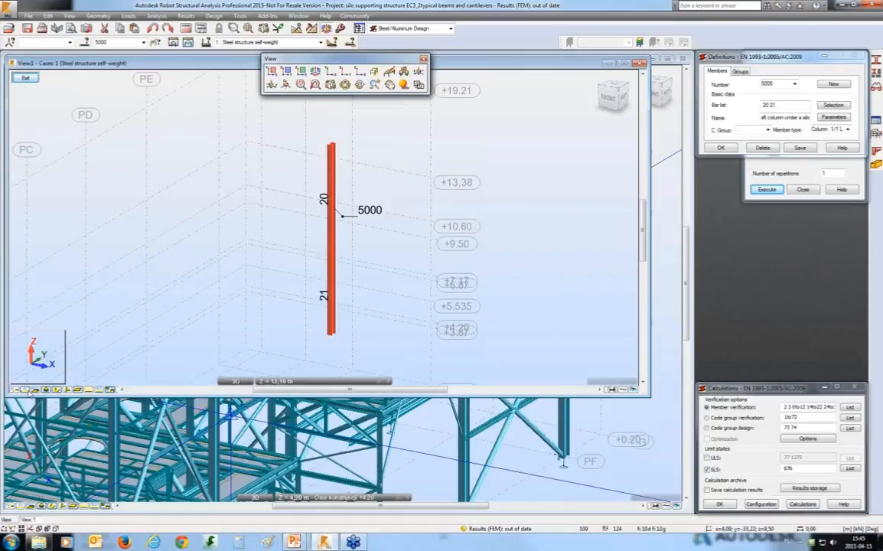
pyautogui.click(26, 78)
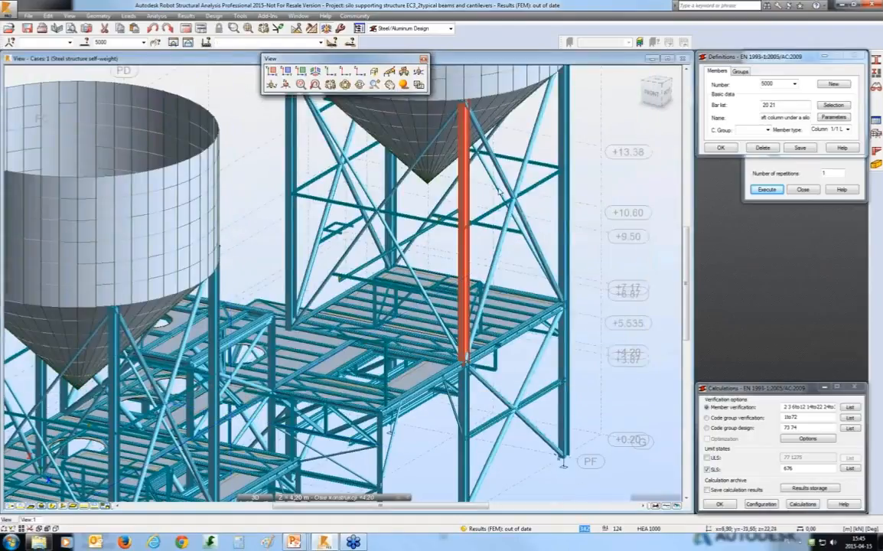
# Give the column's member type automatic buckling length coefficients, using the six-adjoining-member scheme for the Y axis and an automatic diagram for the Z axis.
pyautogui.scroll(-3, 468, 212)
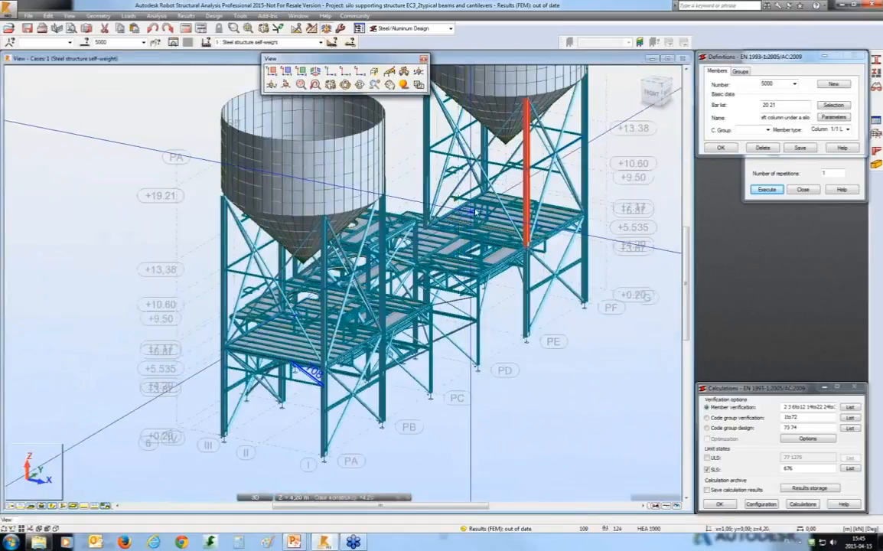
pyautogui.click(836, 118)
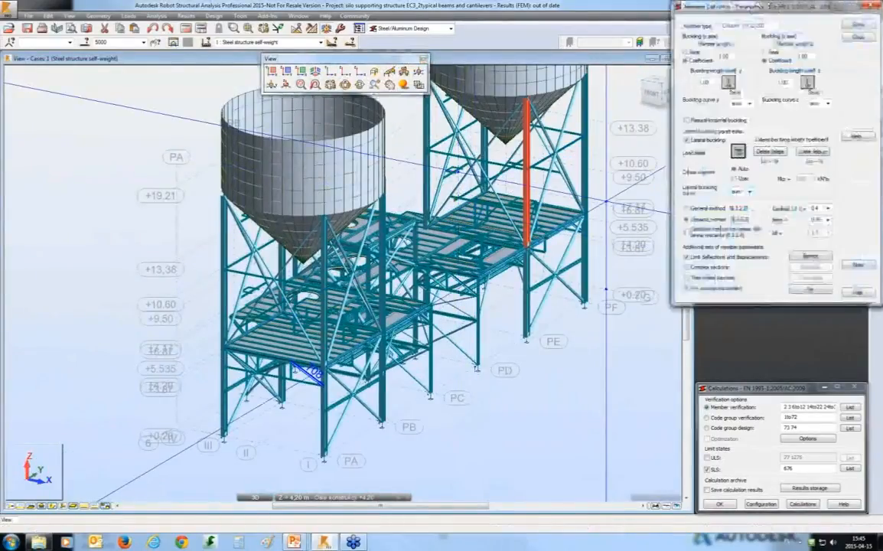
pyautogui.click(728, 82)
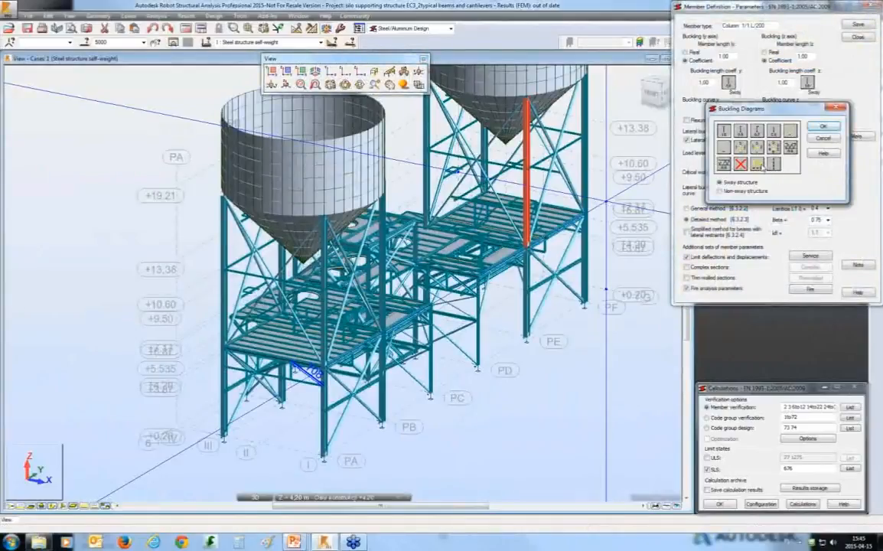
pyautogui.click(774, 150)
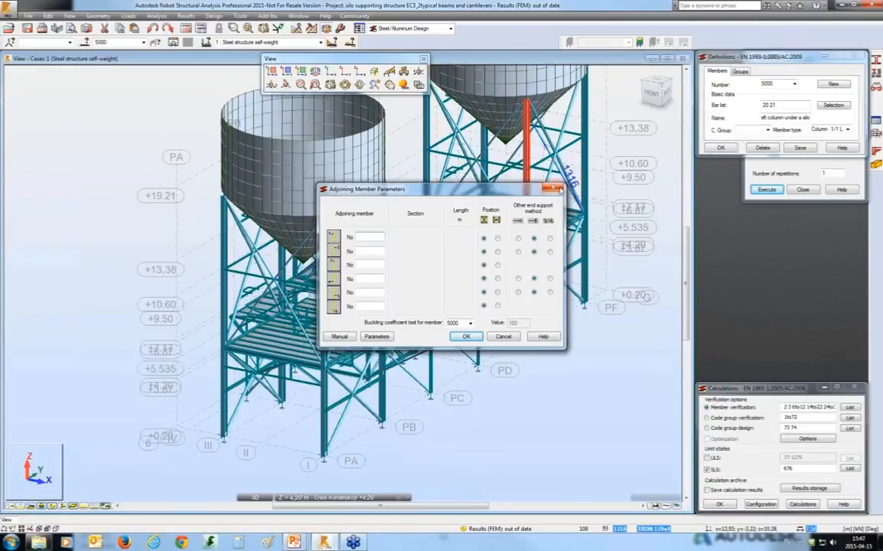
pyautogui.click(556, 187)
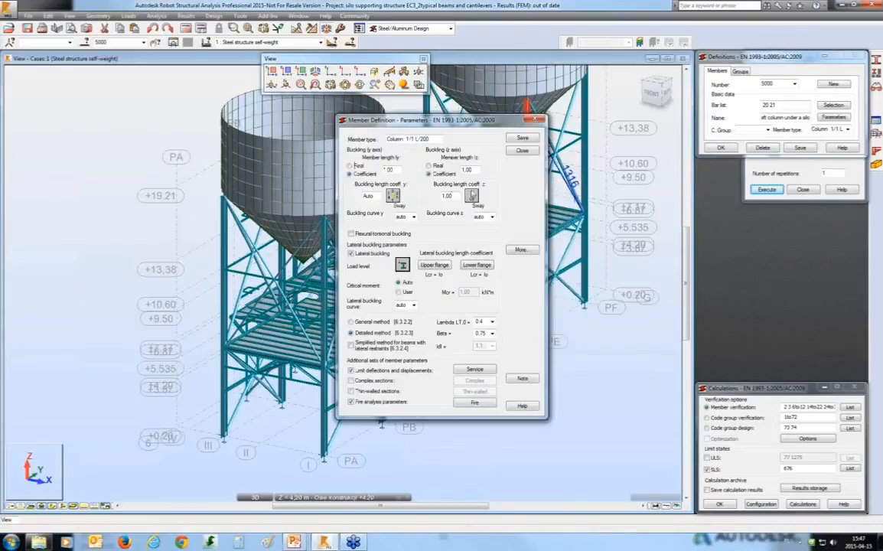
pyautogui.click(472, 196)
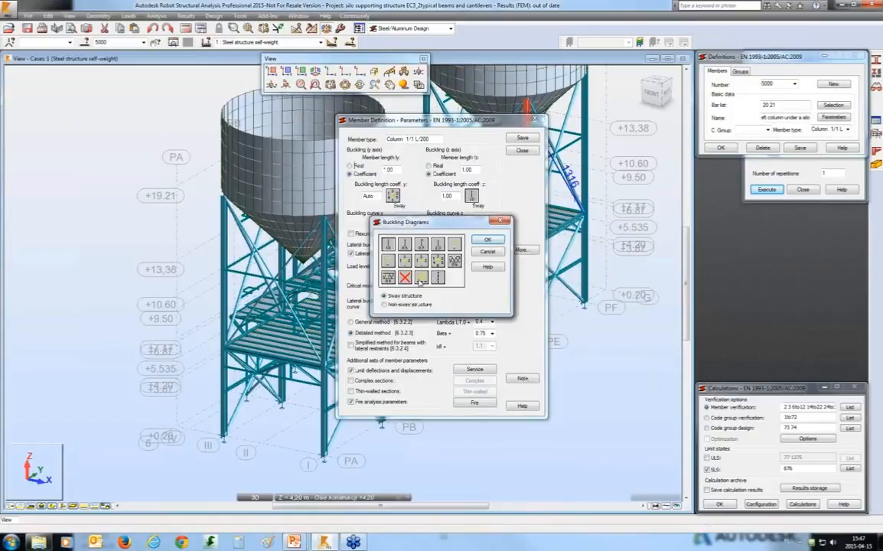
pyautogui.click(487, 241)
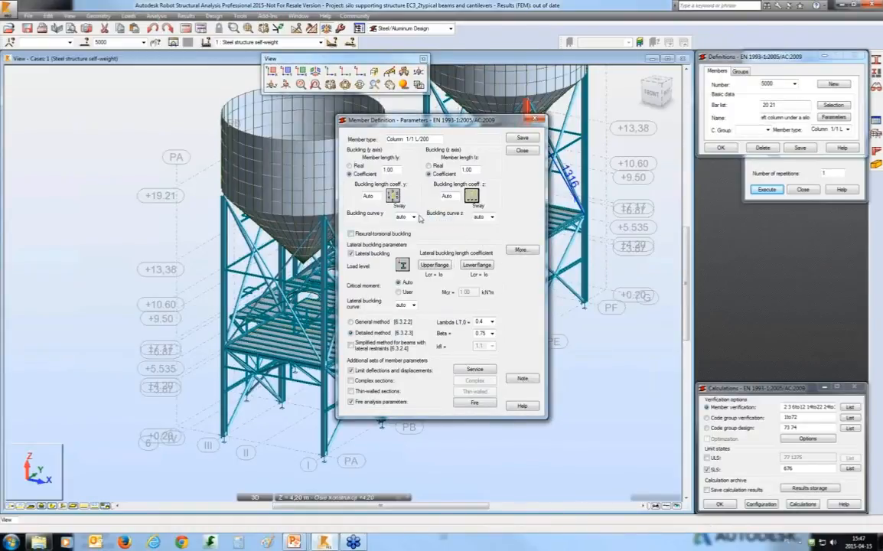
# Change the Y-axis buckling diagram of the column's member type to the scheme with three adjoining members.
pyautogui.click(393, 196)
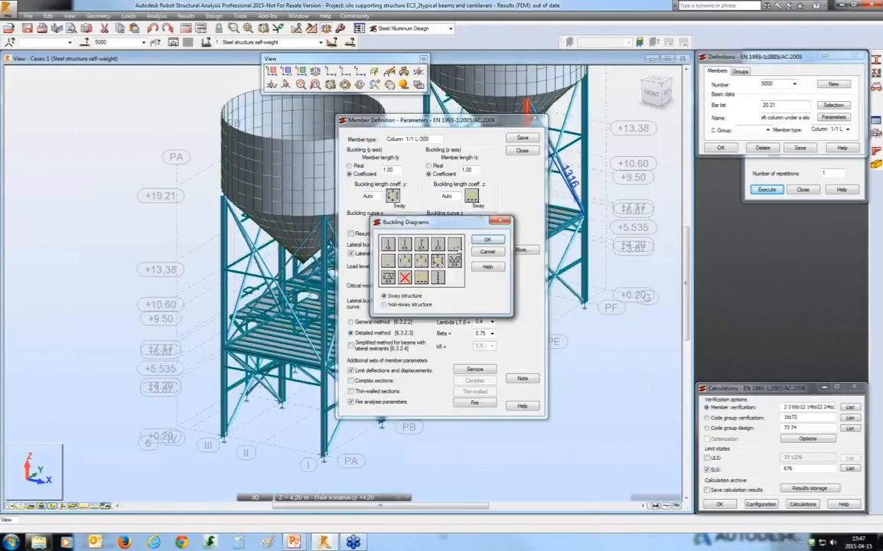
pyautogui.click(457, 245)
pyautogui.click(556, 225)
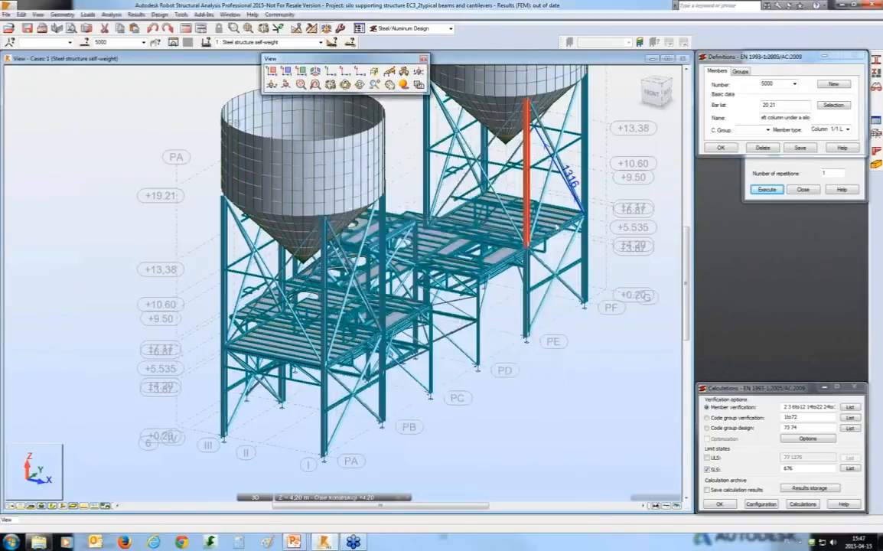
pyautogui.click(393, 198)
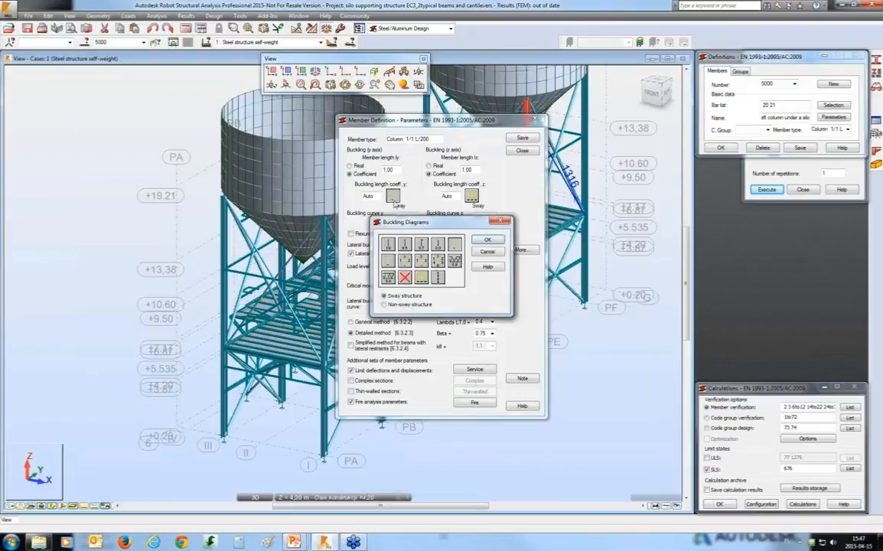
pyautogui.click(406, 259)
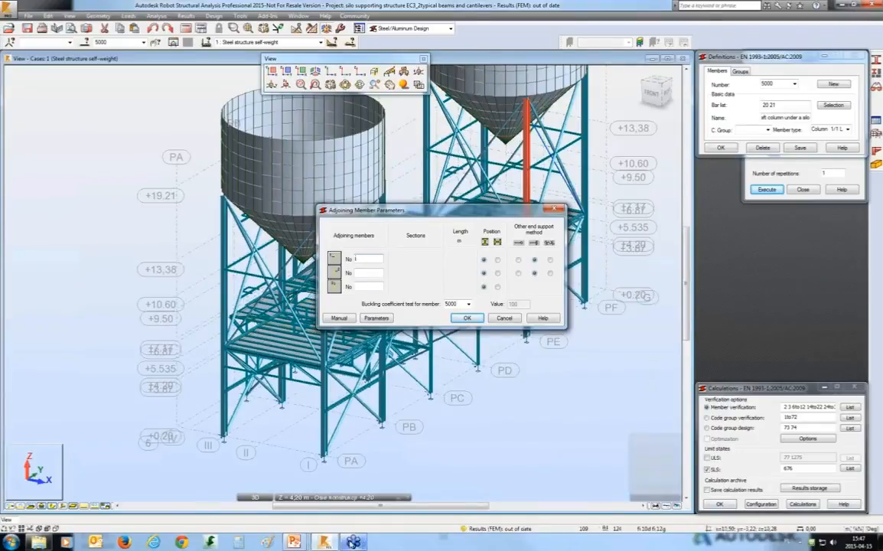
# Switch to the PowerPoint slide show and go back to the slide on member type definition for columns in regular buildings.
pyautogui.moveTo(294, 542)
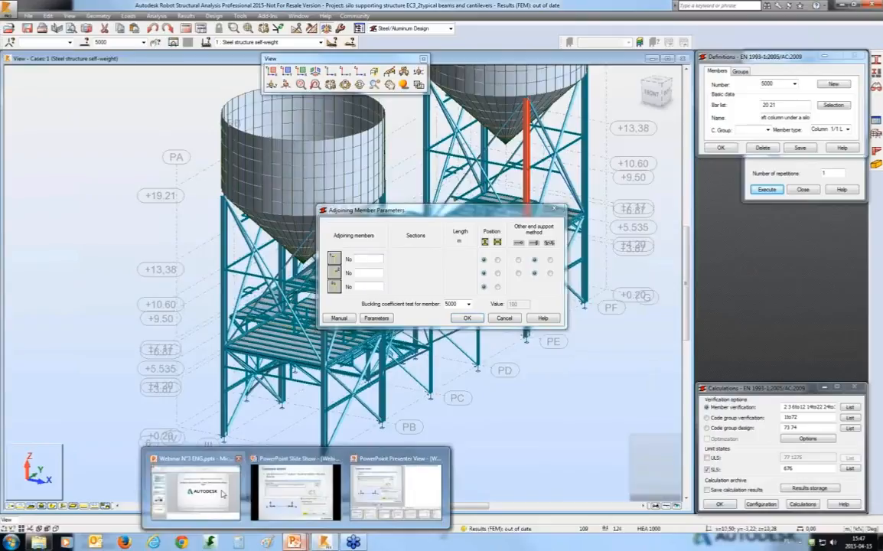
pyautogui.click(396, 488)
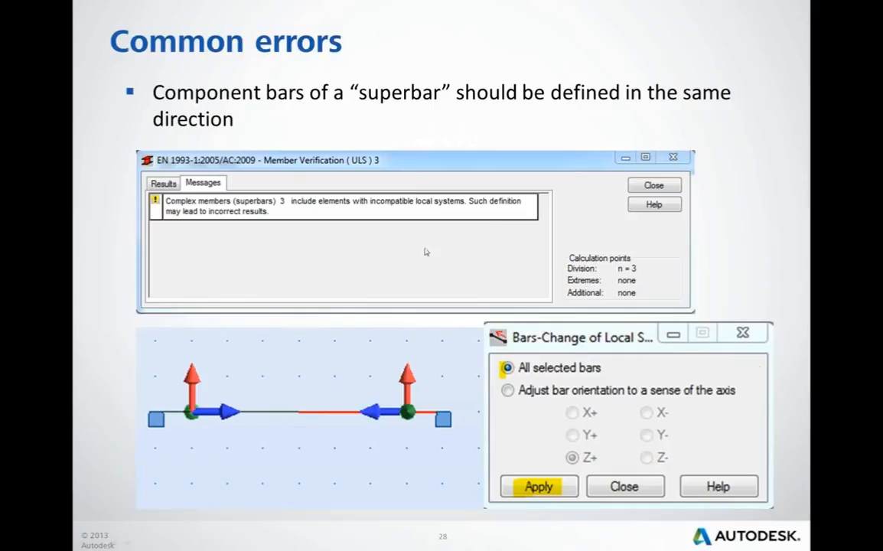
pyautogui.scroll(3, 427, 256)
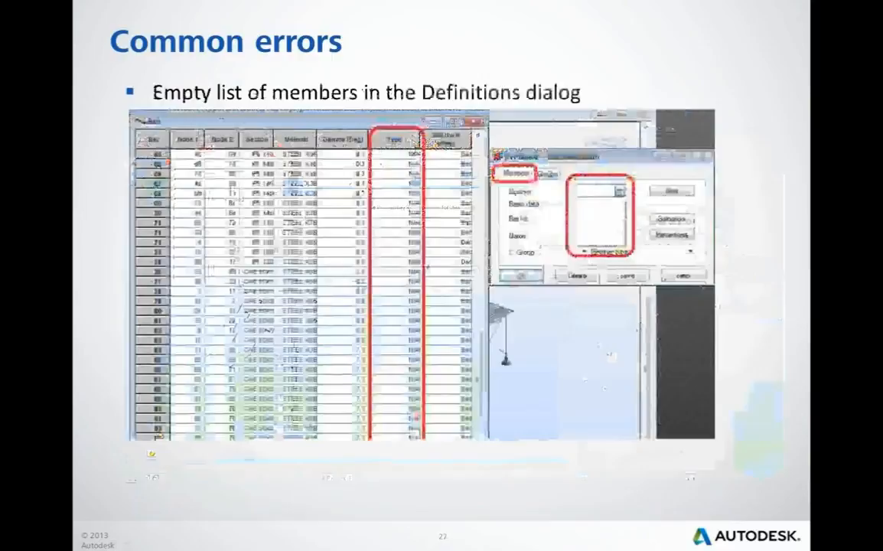
pyautogui.scroll(2, 425, 274)
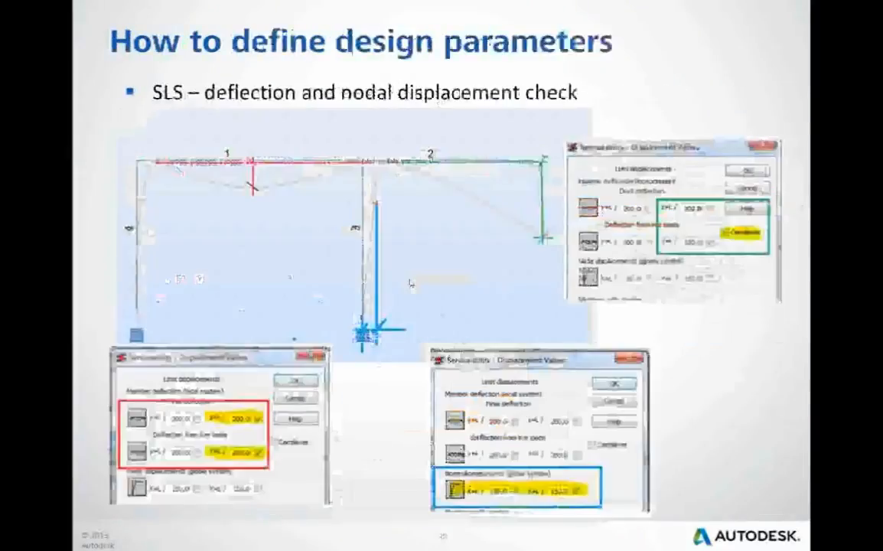
pyautogui.scroll(2, 409, 284)
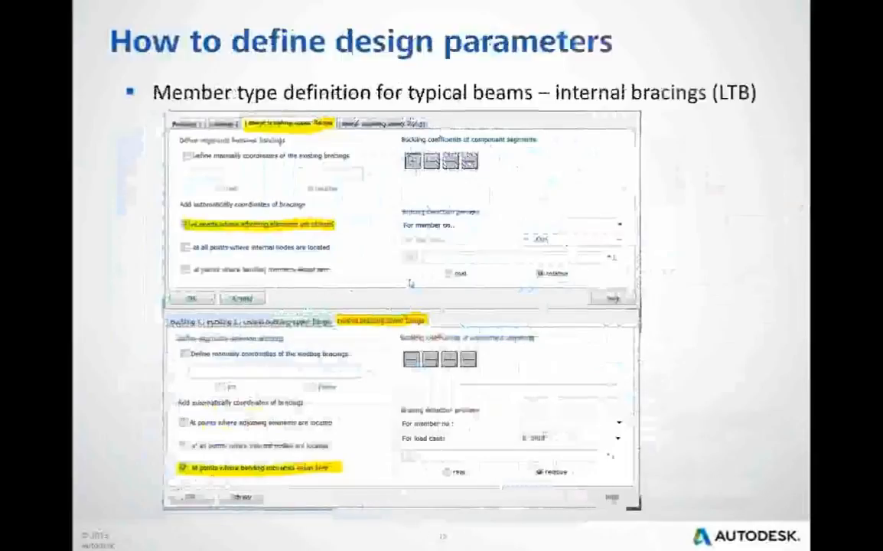
pyautogui.scroll(1, 409, 284)
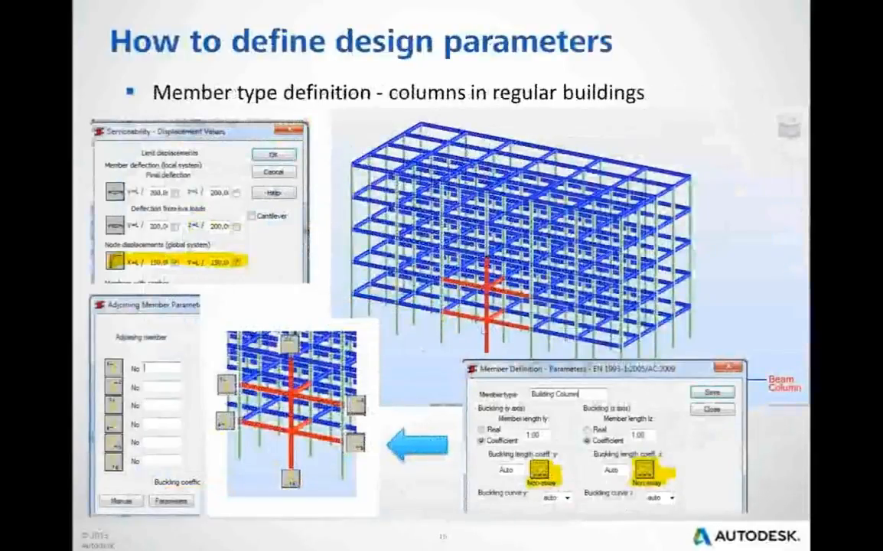
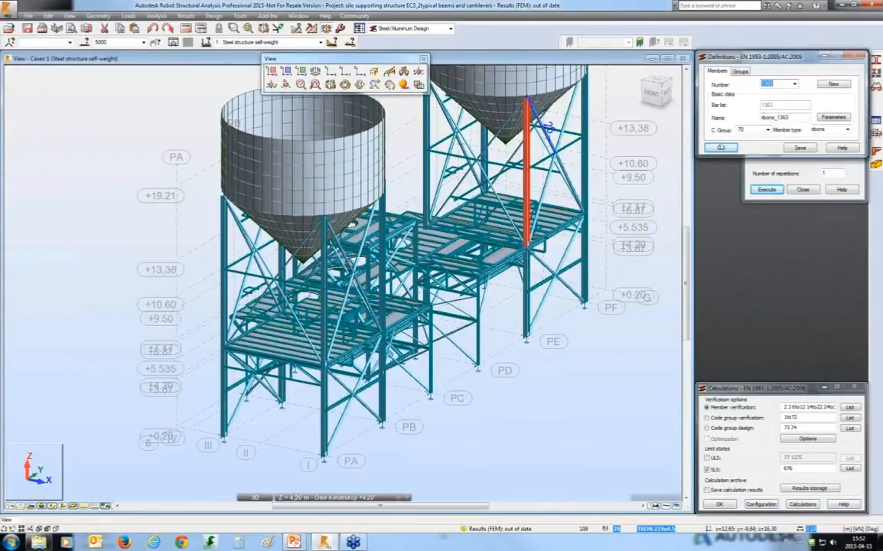
# Open the steel member definition tables and show the list of code groups with their component members.
pyautogui.click(879, 208)
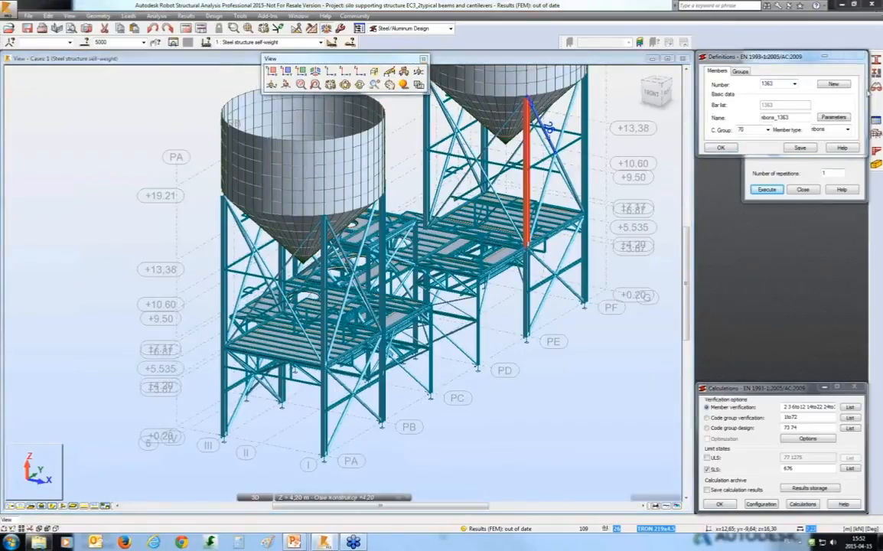
pyautogui.click(878, 88)
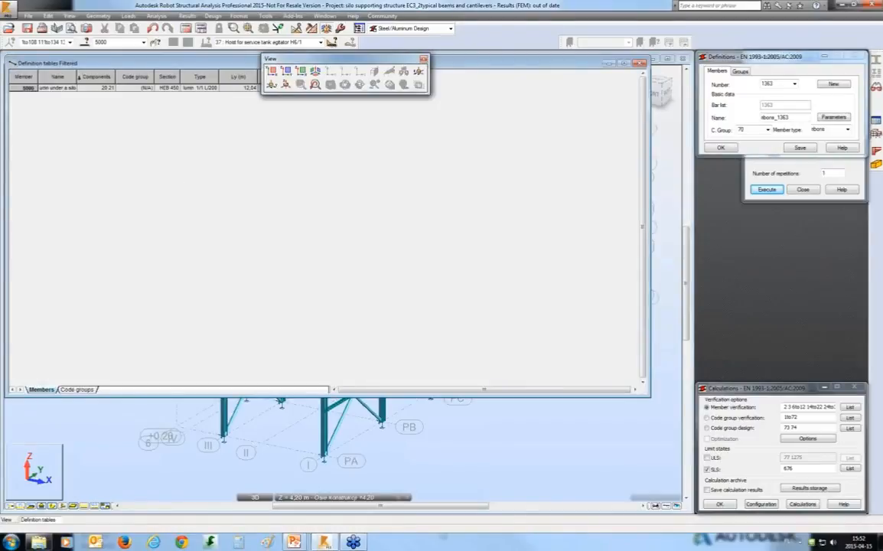
pyautogui.click(121, 44)
pyautogui.click(77, 389)
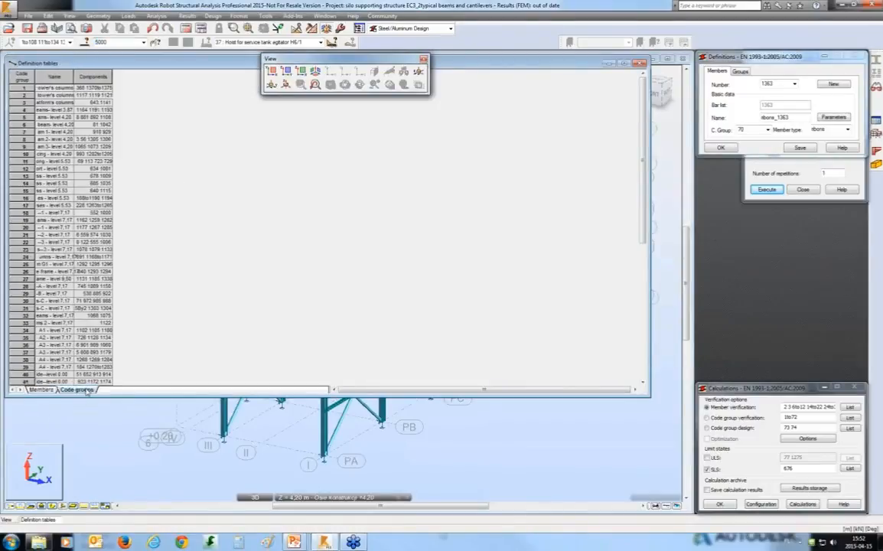
# Widen the code groups table's Components column and list the design definitions of all bars in the members table.
pyautogui.moveTo(114, 76); pyautogui.dragTo(291, 75)
pyautogui.click(38, 389)
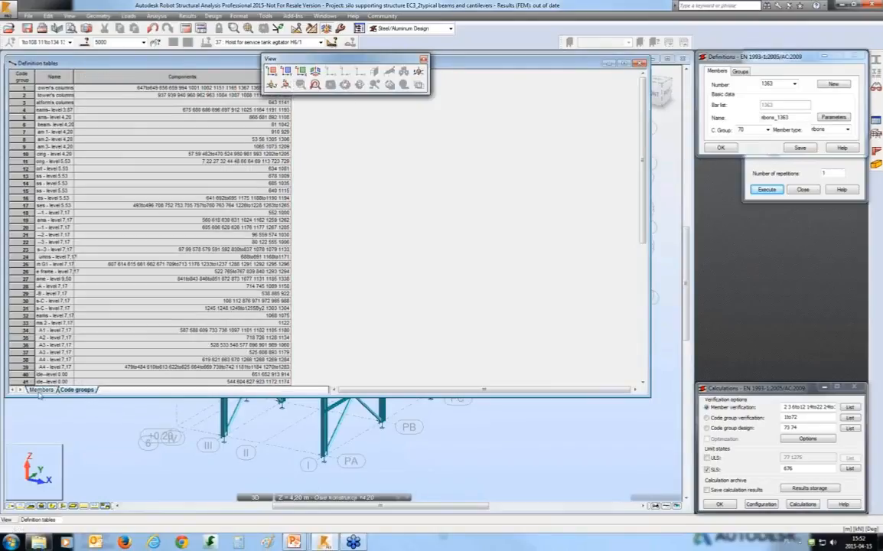
pyautogui.click(143, 42)
pyautogui.click(107, 51)
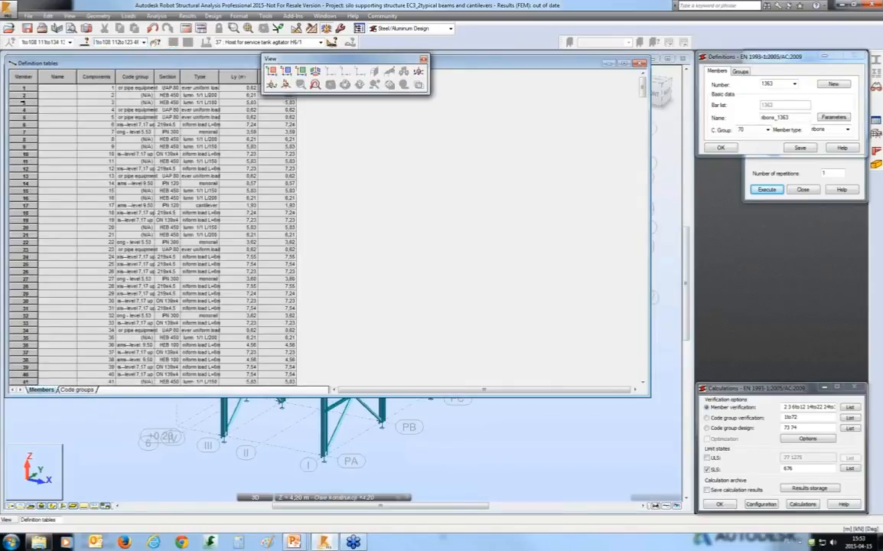
# Widen the members table's Code group column, compare its assignments with the code groups table, and close the definition tables.
pyautogui.click(24, 102)
pyautogui.click(29, 154)
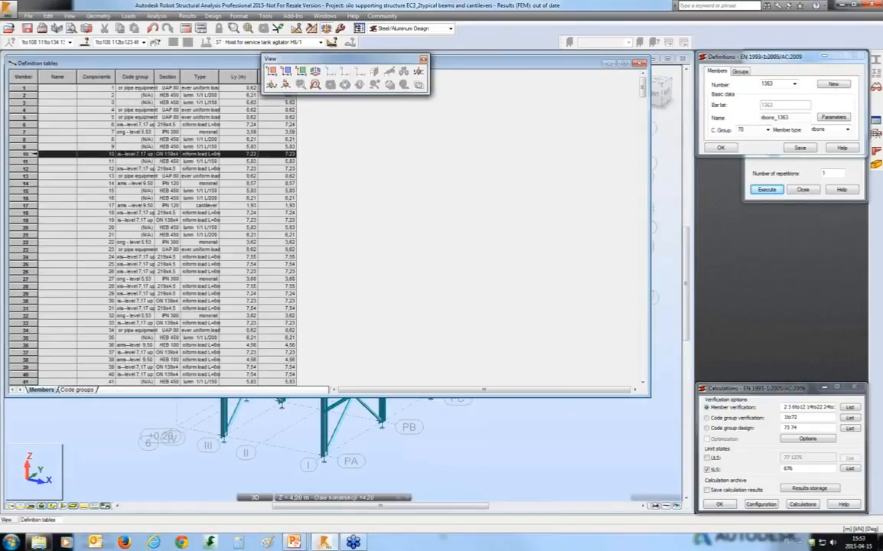
pyautogui.moveTo(153, 76); pyautogui.dragTo(254, 77)
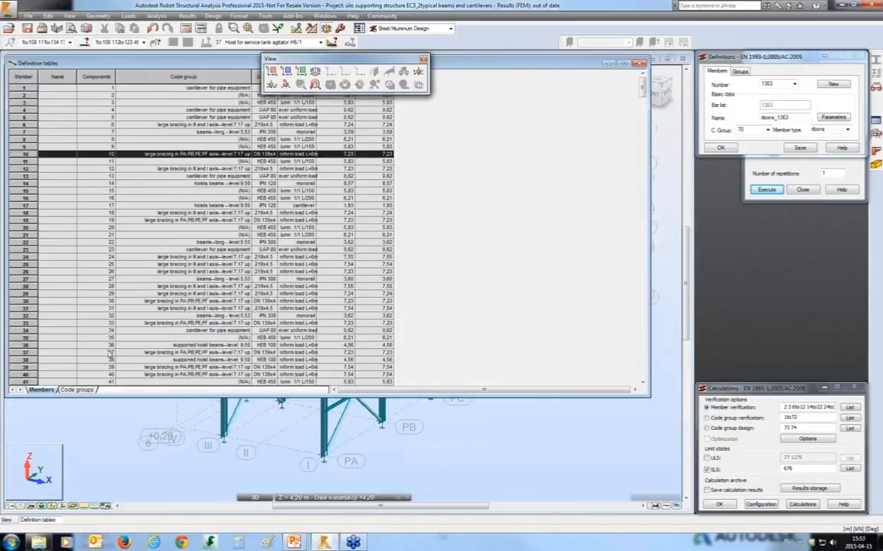
pyautogui.click(82, 391)
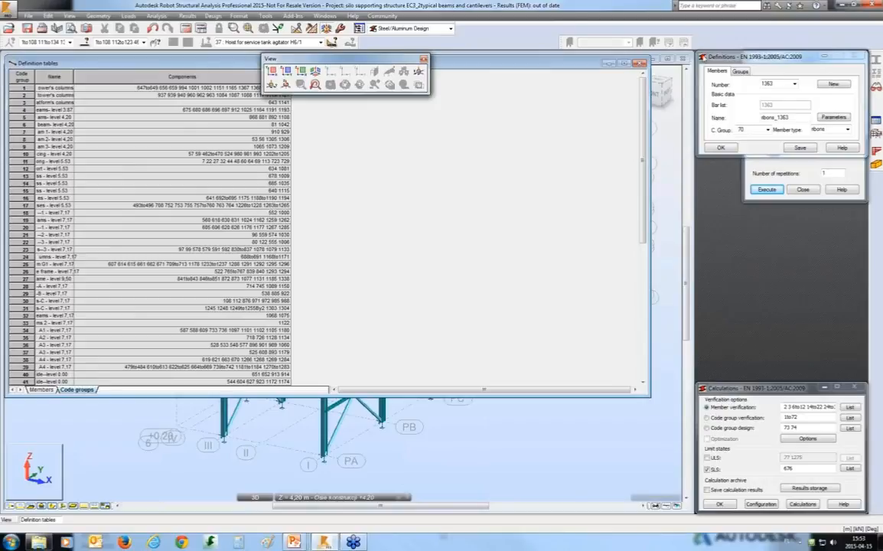
pyautogui.click(640, 63)
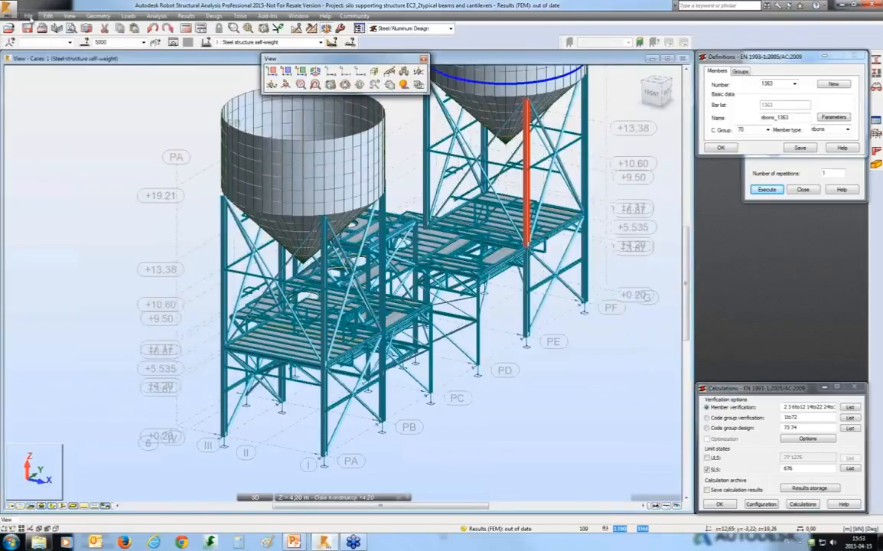
# Reopen the recent project "silo supporting structure EC3_2typical beams and cantilevers.rtd" without saving the current changes.
pyautogui.click(28, 16)
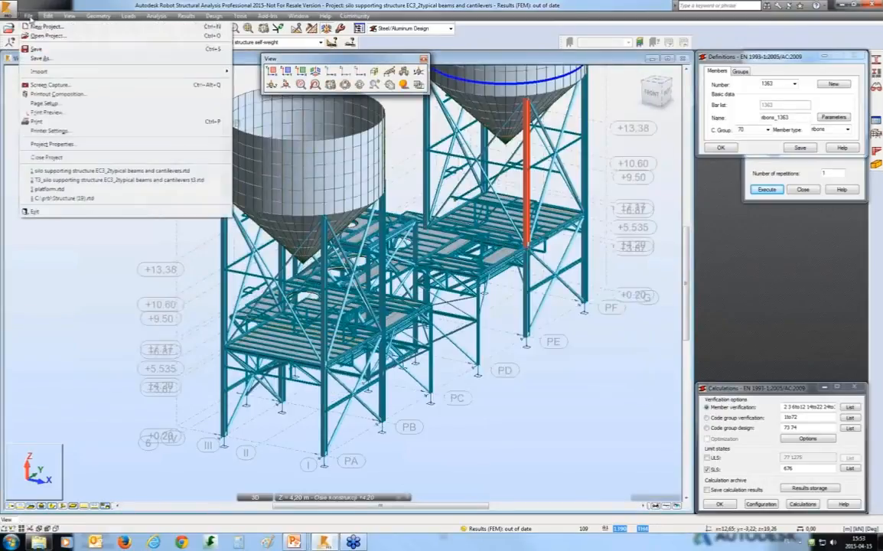
pyautogui.click(171, 177)
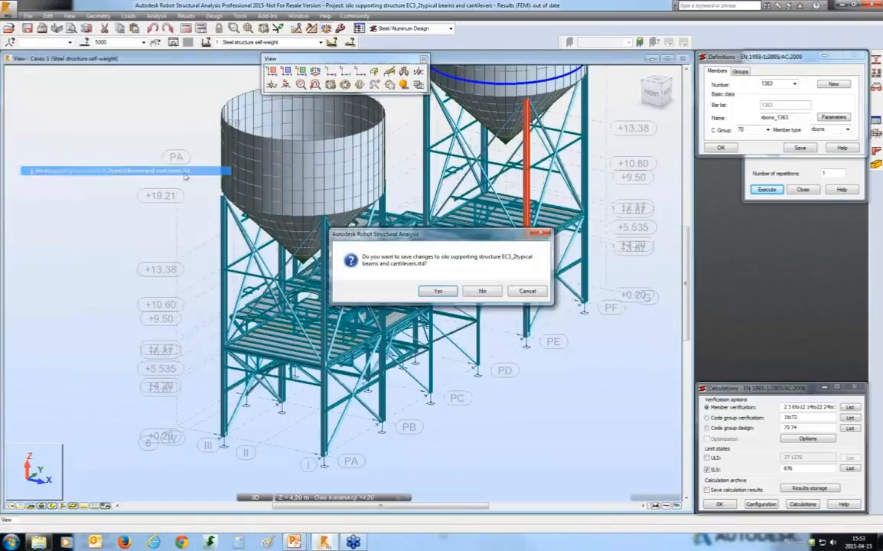
pyautogui.click(479, 291)
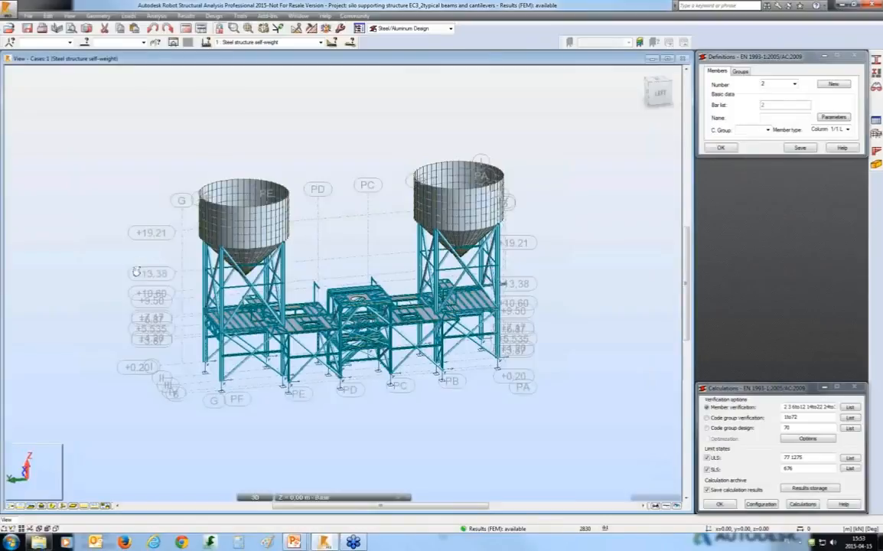
# Create a pinned column base connection for the lower corner column, bar 994, without brackets, and close its definition.
pyautogui.rightClick(88, 269)
pyautogui.click(127, 284)
pyautogui.scroll(3, 144, 264)
pyautogui.scroll(2, 193, 314)
pyautogui.click(272, 372)
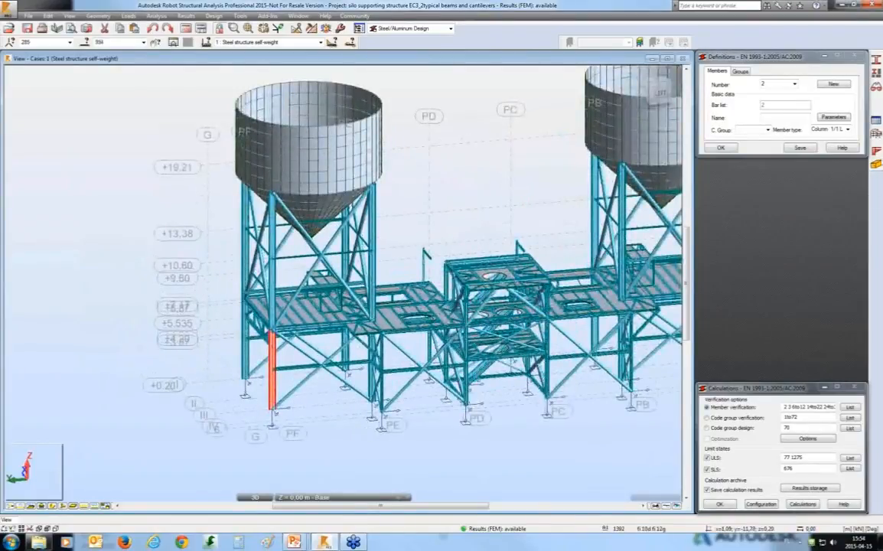
pyautogui.click(877, 152)
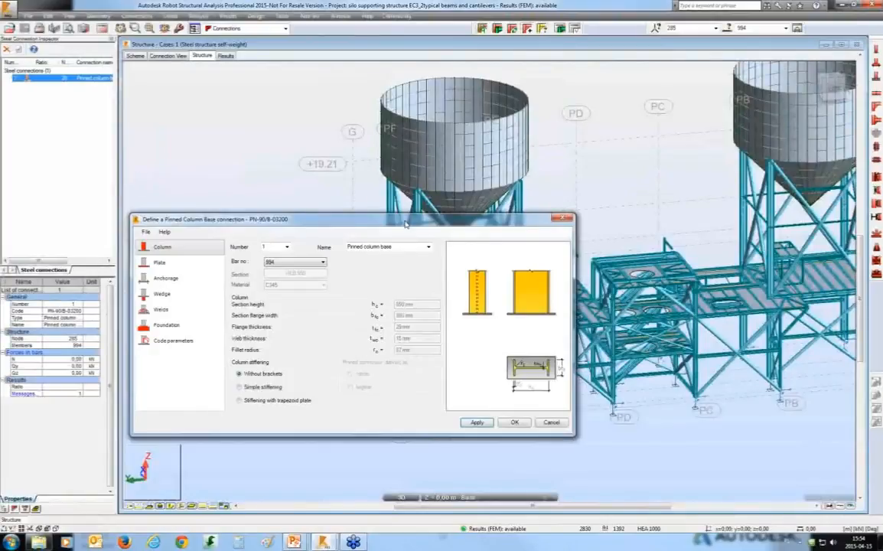
pyautogui.moveTo(401, 236); pyautogui.dragTo(184, 166)
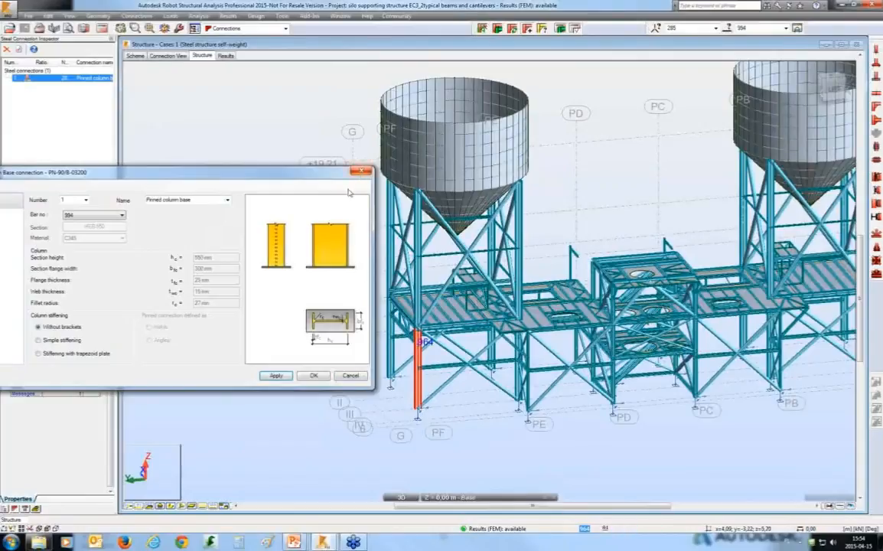
pyautogui.click(361, 171)
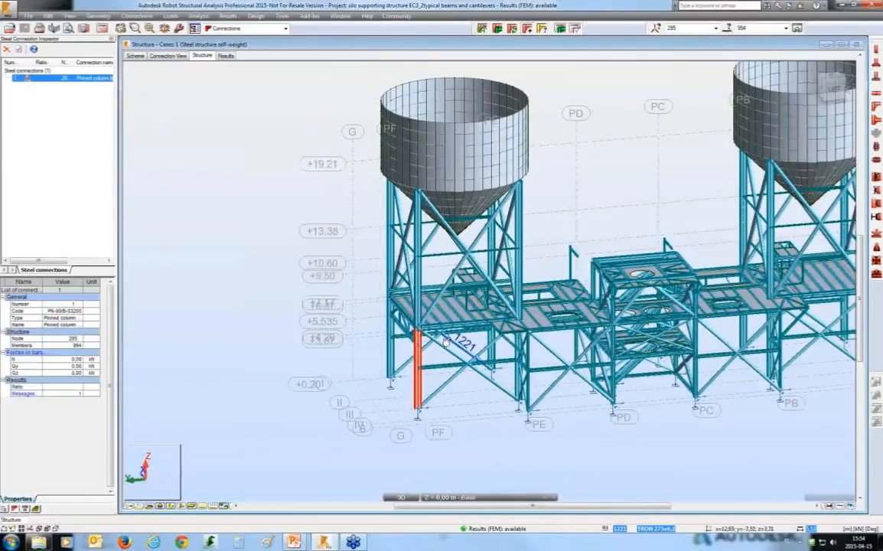
# Create a beam-column (flange) connection between column 994 and the adjoining platform beam 1024.
pyautogui.moveTo(420, 368); pyautogui.dragTo(403, 363, button='middle')
pyautogui.keyDown('ctrl'); pyautogui.click(396, 339); pyautogui.keyUp('ctrl')
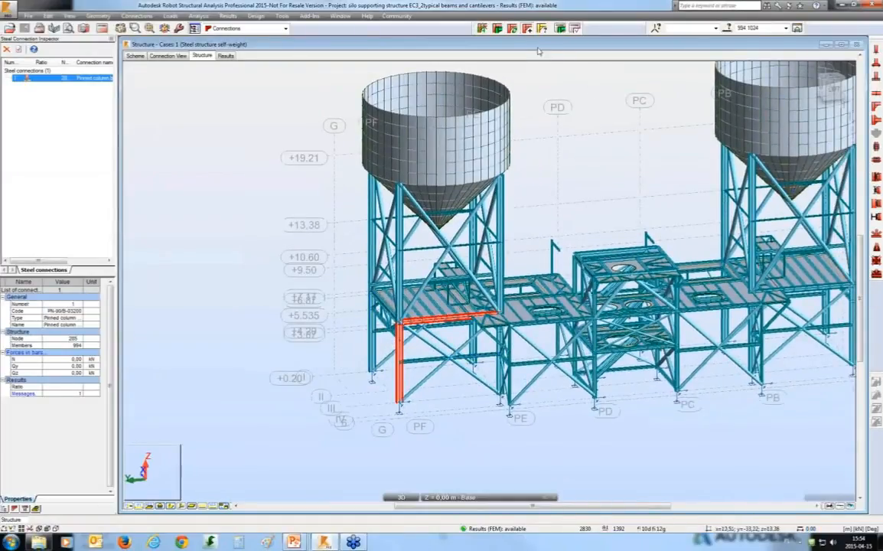
pyautogui.click(482, 29)
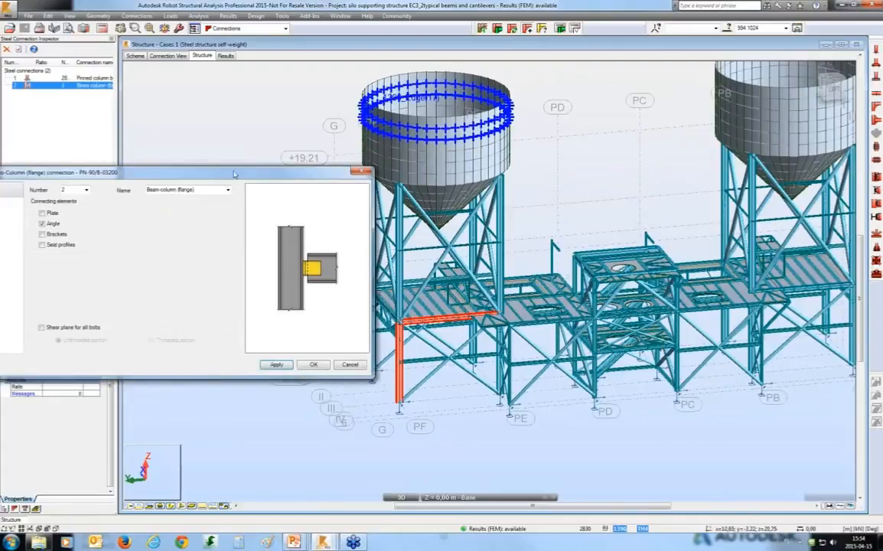
# Review the column and beam sections in the connection definition and inspect the joint of bars 994 and 1024 in the model.
pyautogui.moveTo(232, 174)
pyautogui.mouseDown()
pyautogui.moveTo(389, 221)
pyautogui.moveTo(408, 286)
pyautogui.moveTo(394, 297)
pyautogui.mouseUp()
pyautogui.click(77, 327)
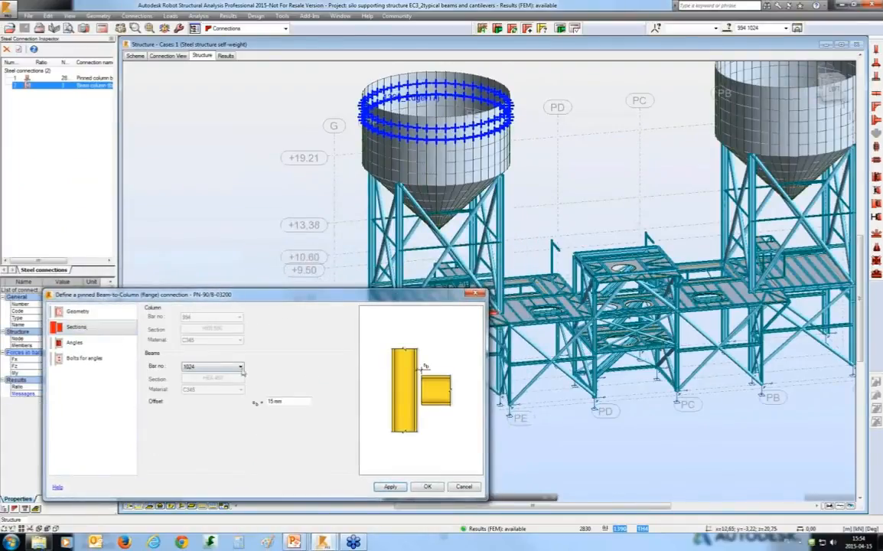
pyautogui.moveTo(414, 296); pyautogui.dragTo(271, 312)
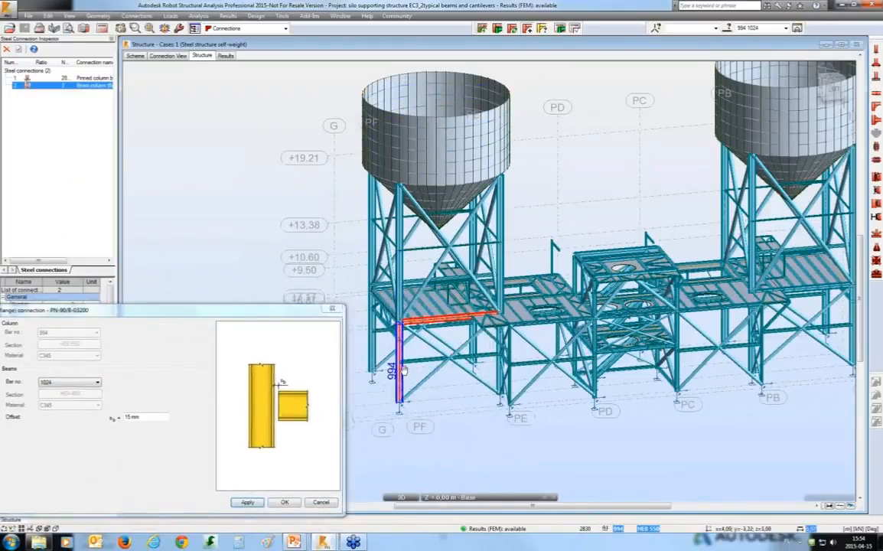
pyautogui.scroll(5, 403, 370)
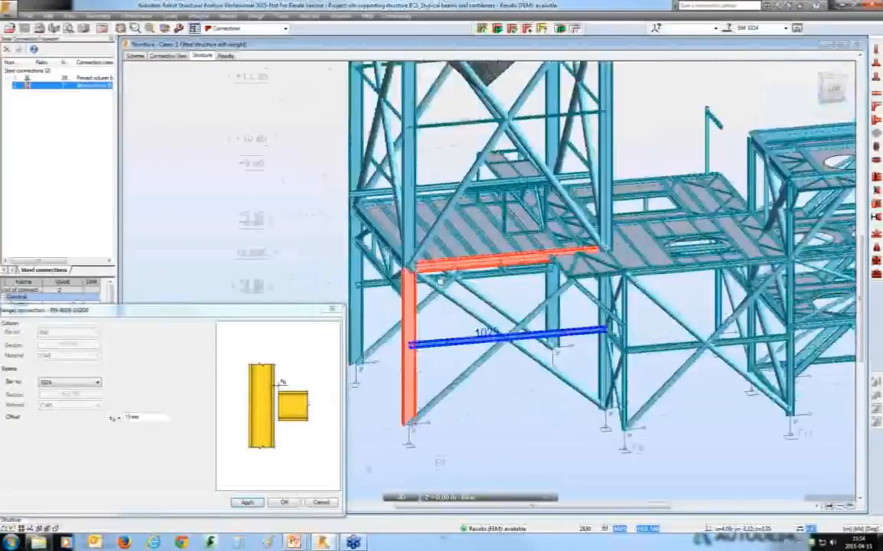
pyautogui.scroll(2, 417, 260)
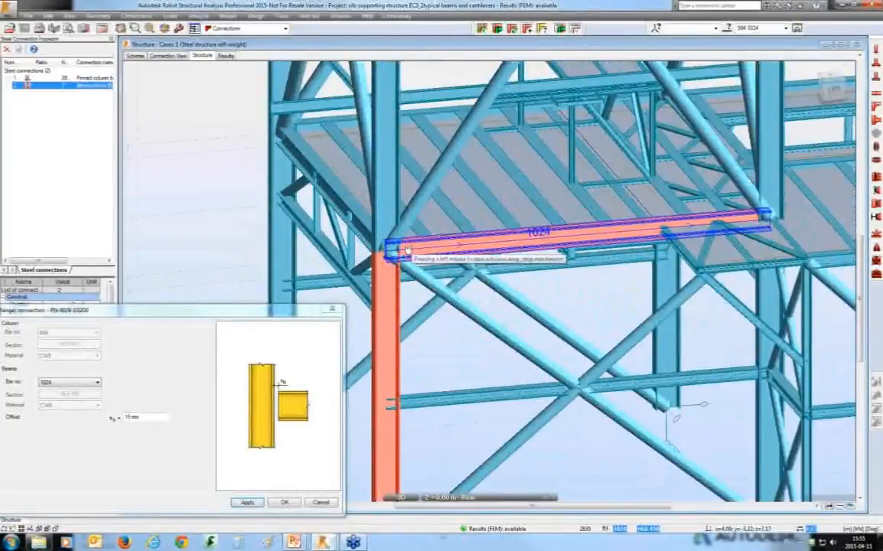
pyautogui.click(407, 250)
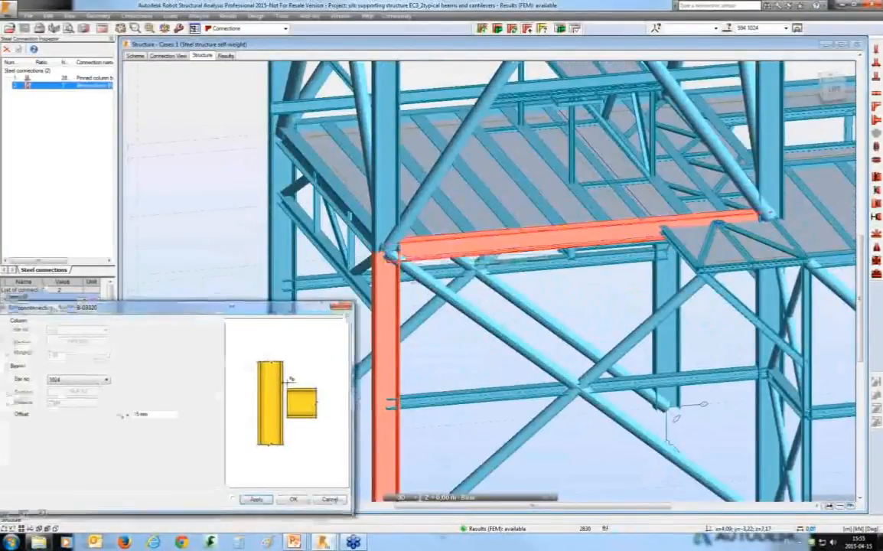
# Turn off Combinations in the connection calculation options, view the available load combinations, and accept the beam-column connection definition.
pyautogui.click(561, 29)
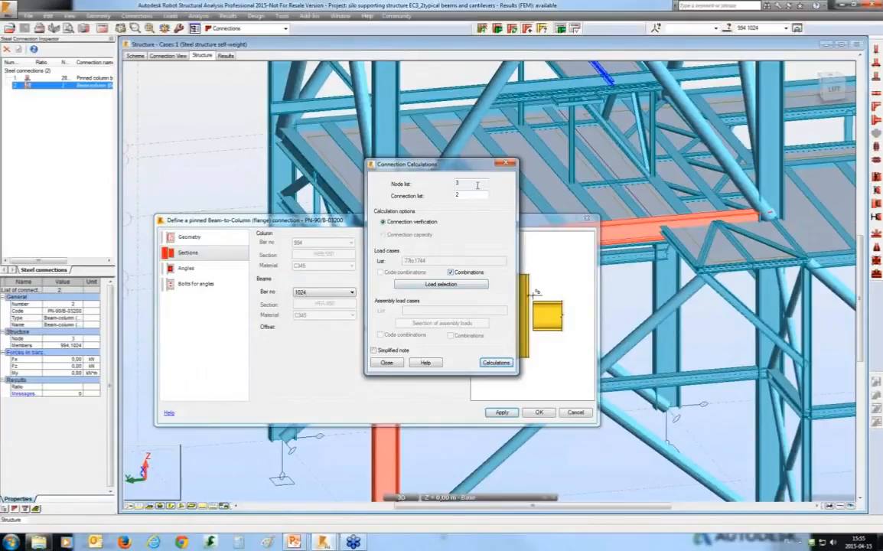
pyautogui.click(451, 272)
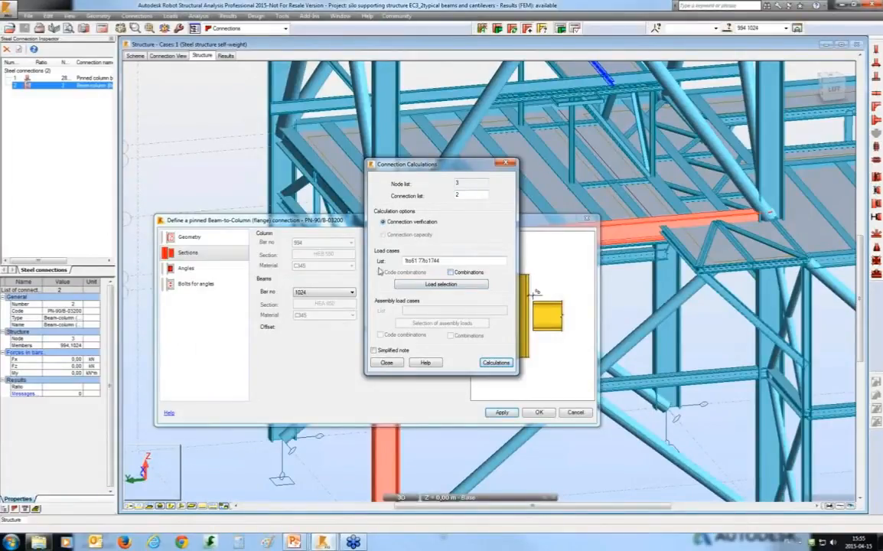
pyautogui.click(429, 283)
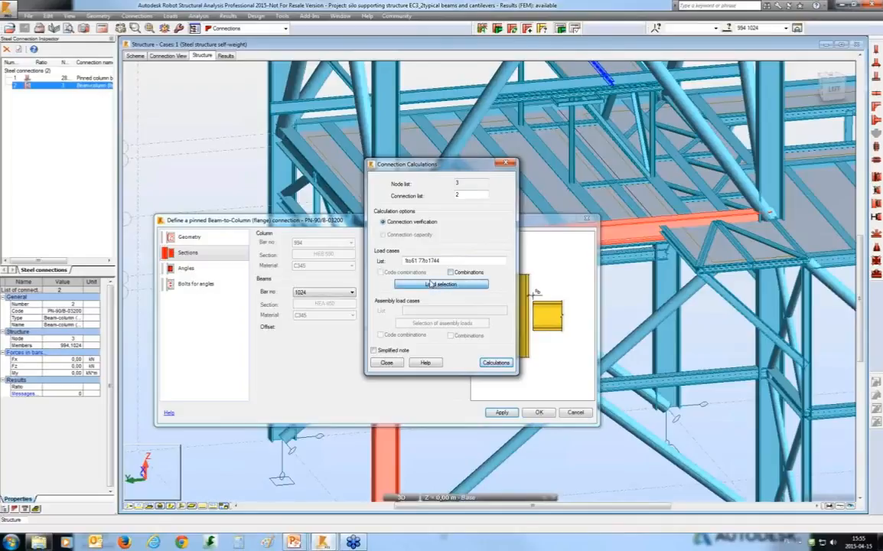
pyautogui.click(411, 257)
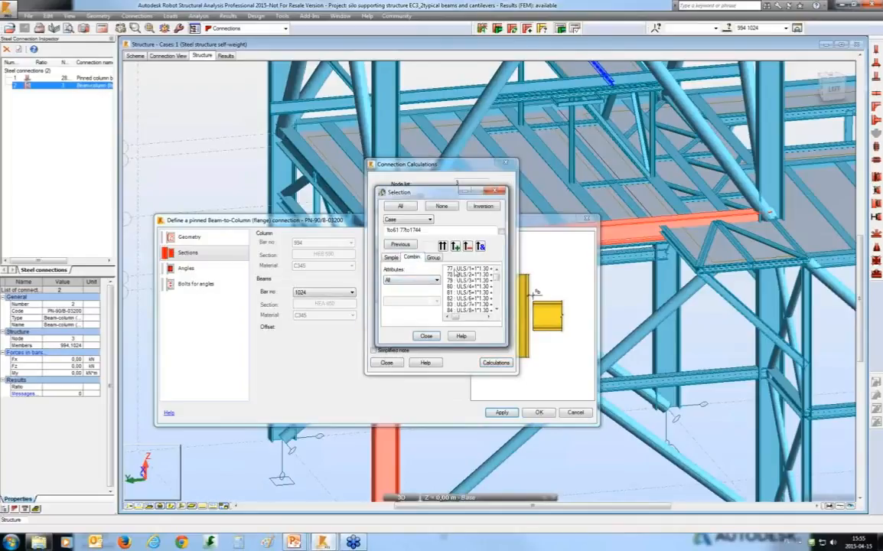
pyautogui.click(432, 336)
pyautogui.click(393, 363)
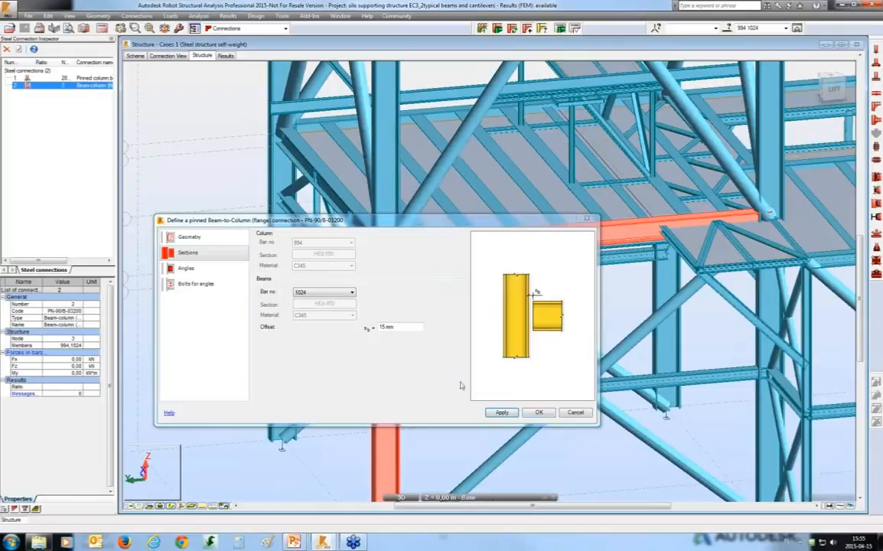
pyautogui.click(539, 413)
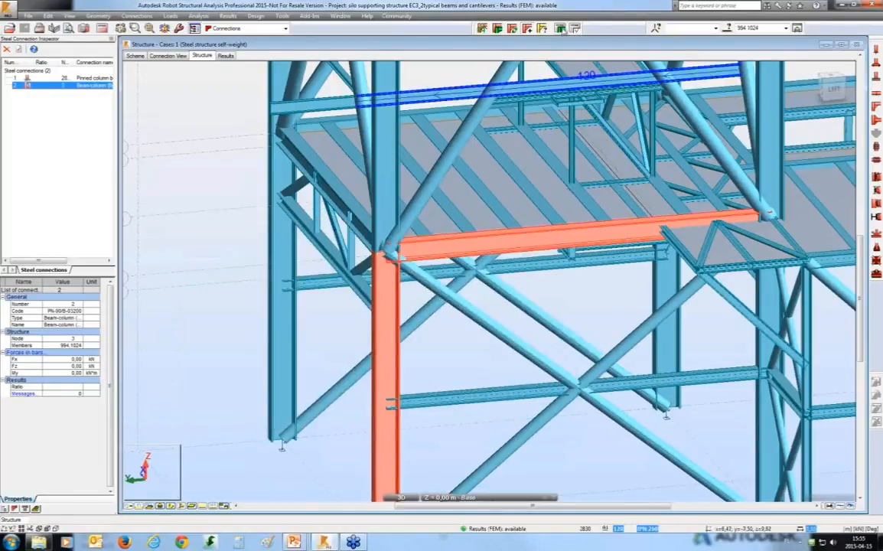
# Run the verification of connection 2 at node 3 for load case 77 only.
pyautogui.click(509, 29)
pyautogui.moveTo(451, 260); pyautogui.dragTo(371, 254)
pyautogui.write('77')
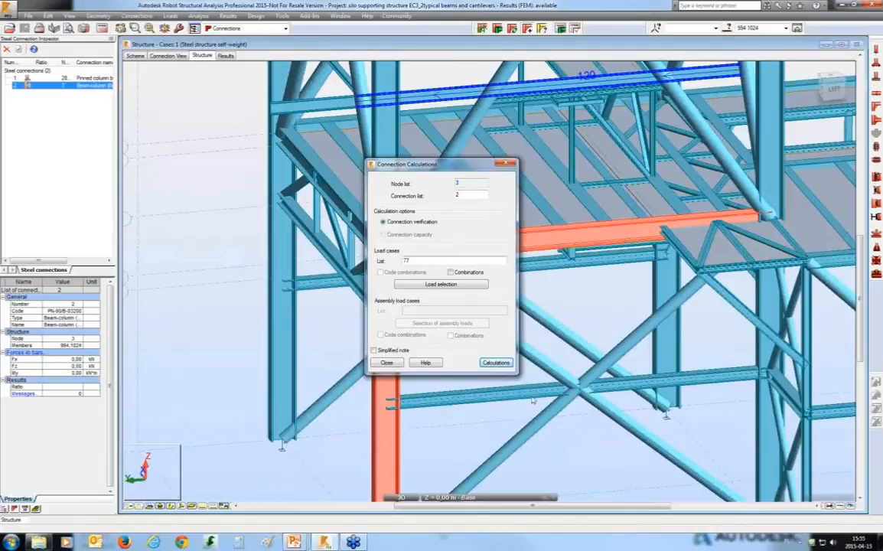
pyautogui.click(495, 362)
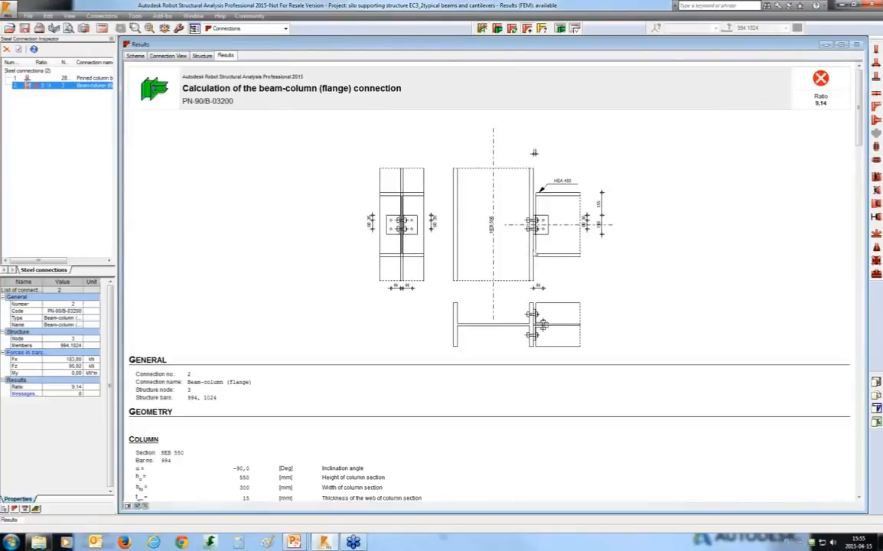
# Change the connecting angle's section to CAE 180x15 in the beam-column connection definition.
pyautogui.doubleClick(61, 85)
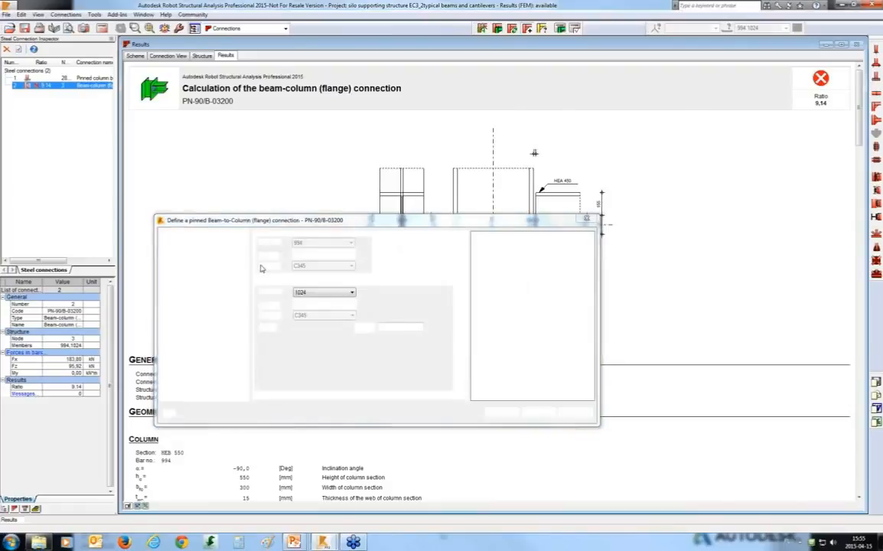
pyautogui.click(205, 266)
pyautogui.click(330, 245)
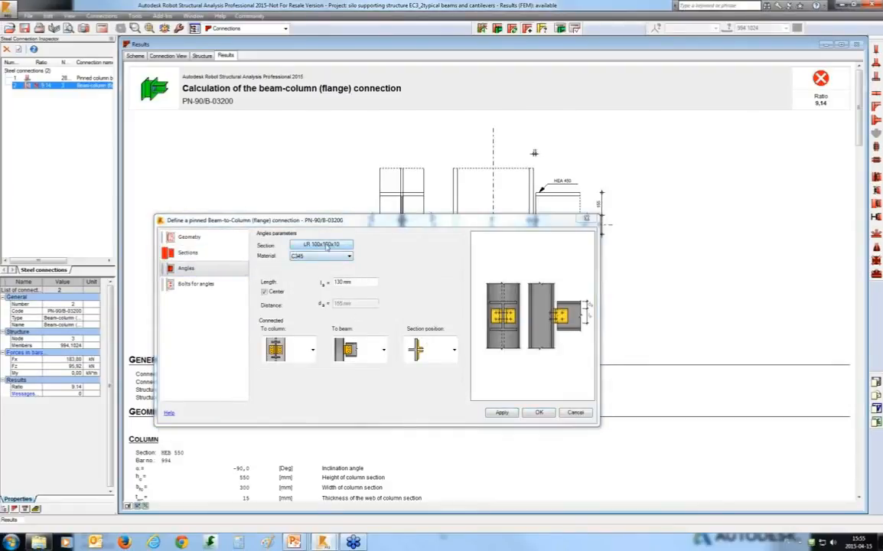
pyautogui.click(328, 245)
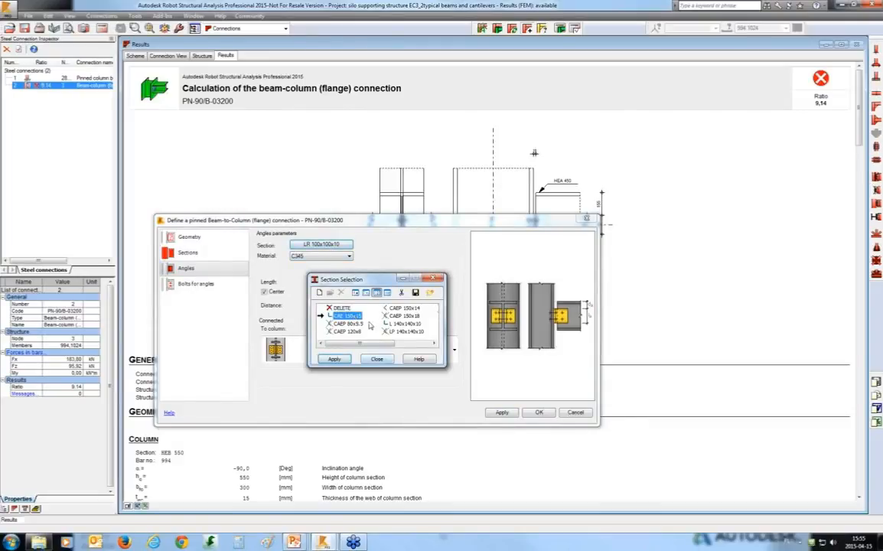
pyautogui.click(340, 362)
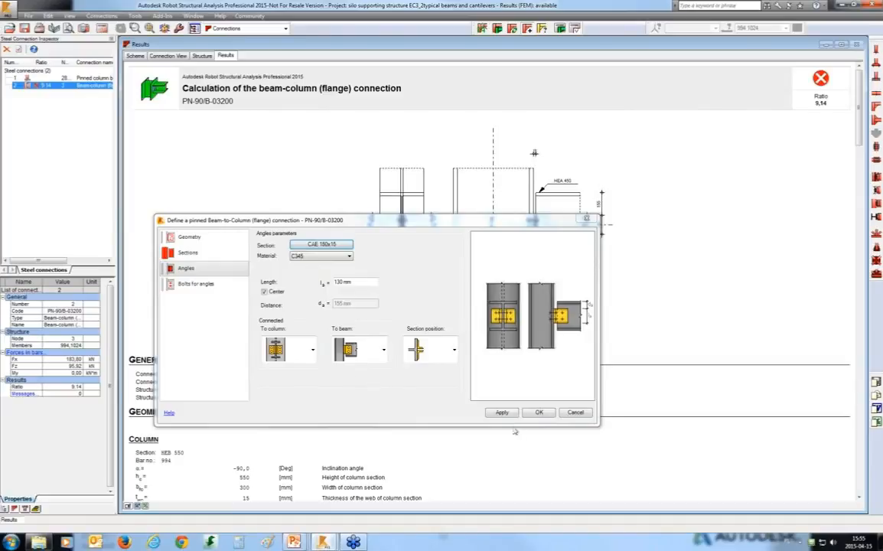
pyautogui.click(539, 413)
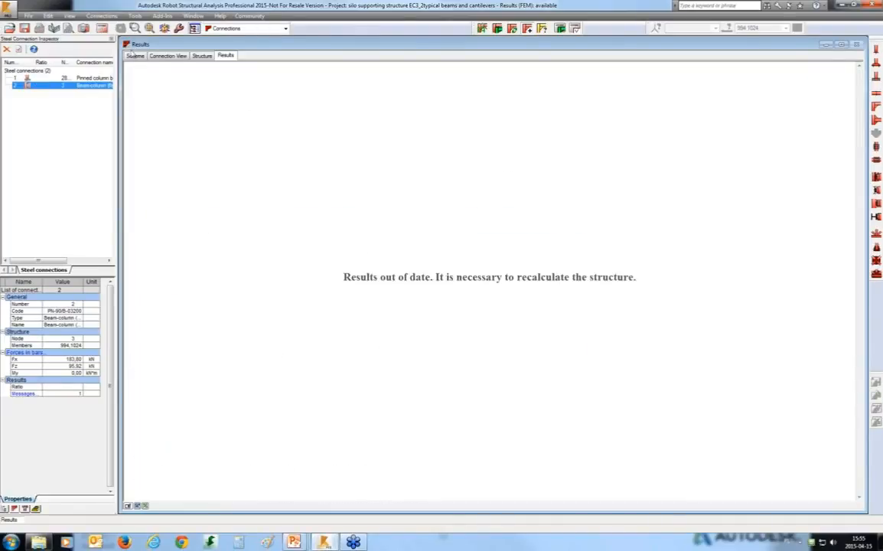
# View the connected bars 994 and 1024 in the structure model, and switch to the PowerPoint slide show on design parameters.
pyautogui.click(202, 56)
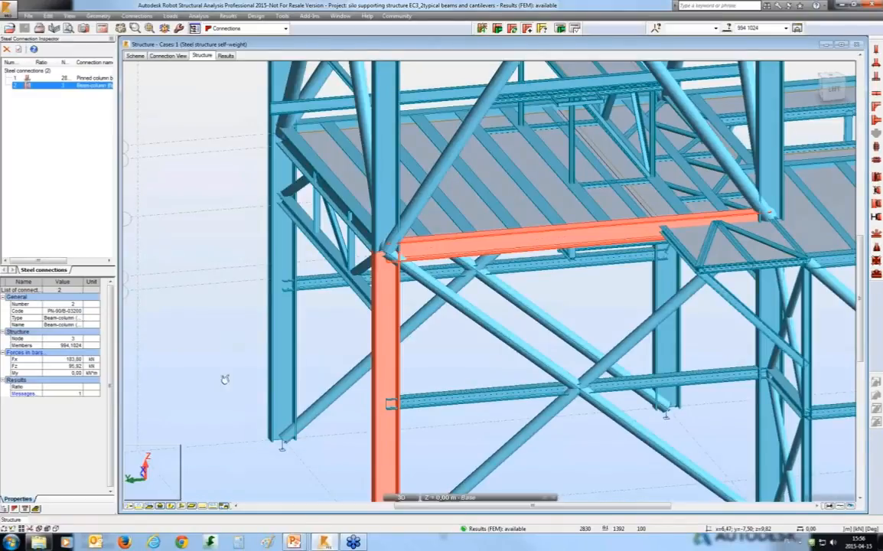
pyautogui.moveTo(304, 542)
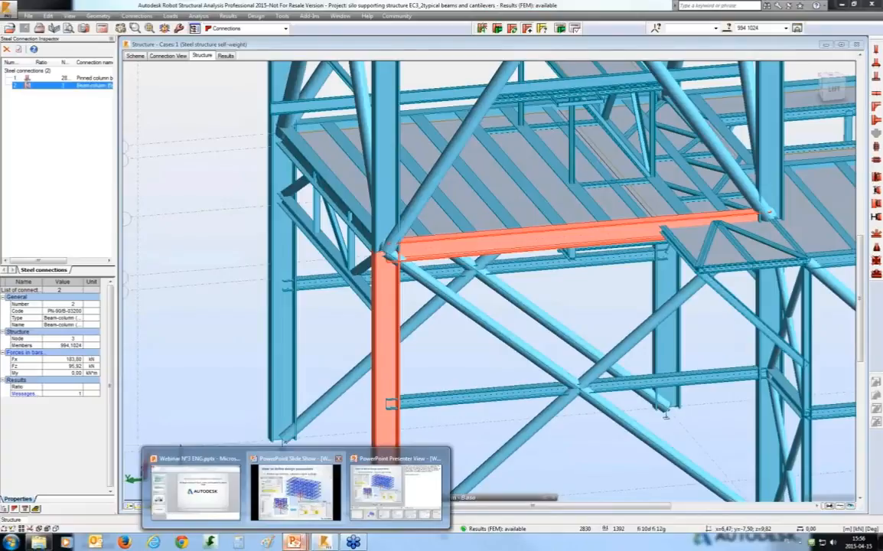
pyautogui.click(296, 490)
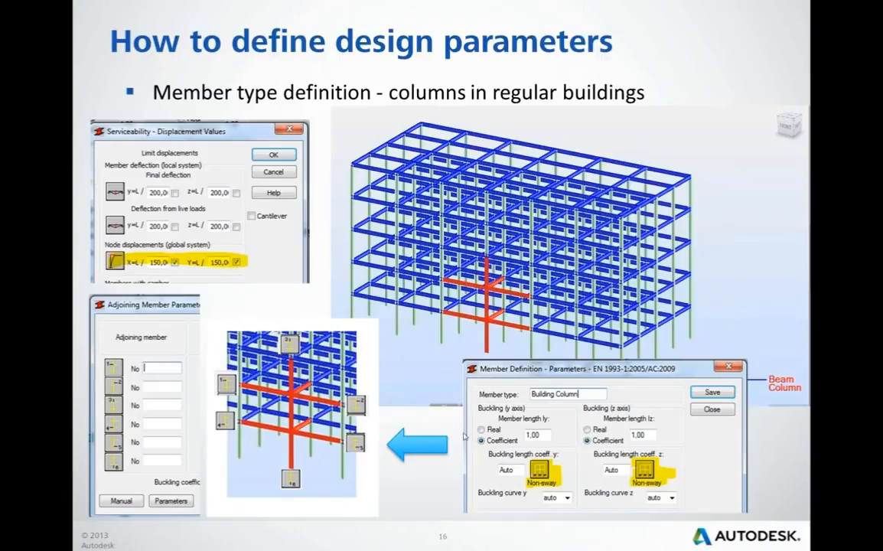
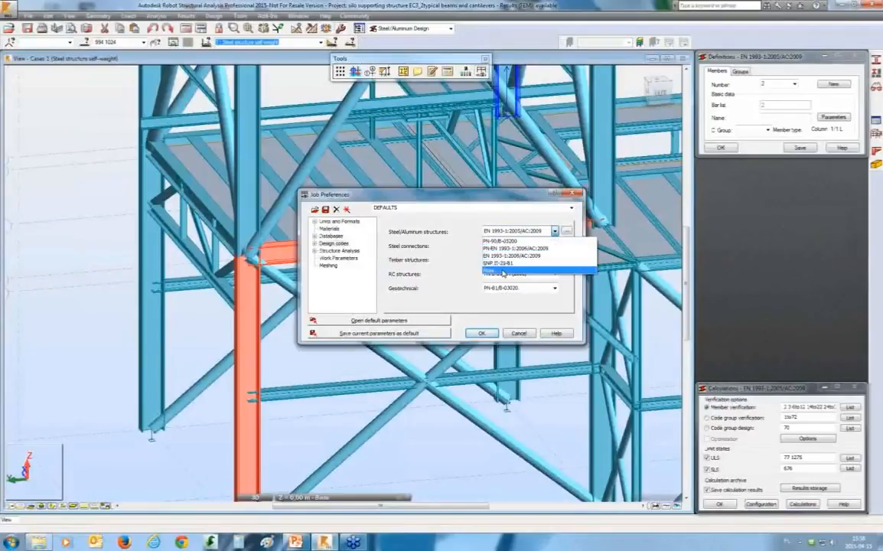
# Add ANSI/AISC 360-10 to the steel/aluminum code list, apply it as the design code, and convert the existing member parameters to it.
pyautogui.click(503, 271)
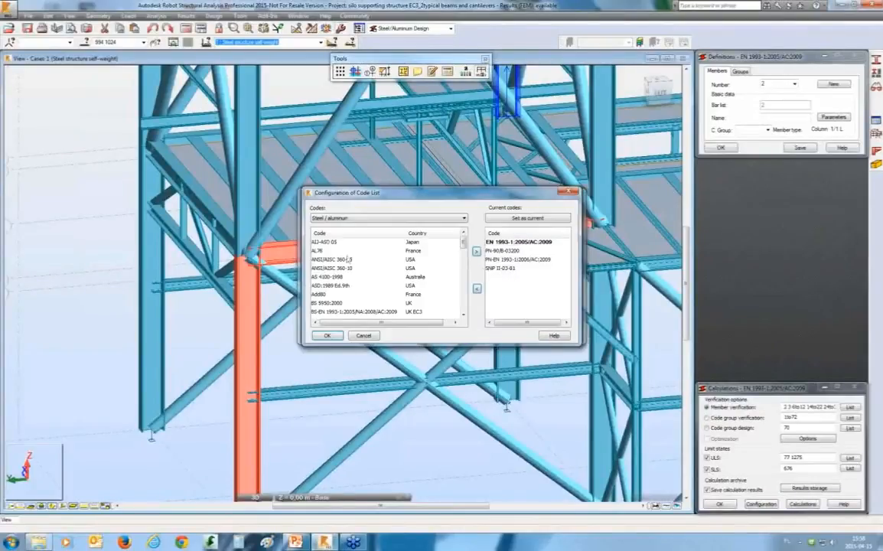
pyautogui.moveTo(465, 246)
pyautogui.mouseDown()
pyautogui.moveTo(464, 286)
pyautogui.moveTo(464, 245)
pyautogui.mouseUp()
pyautogui.click(333, 260)
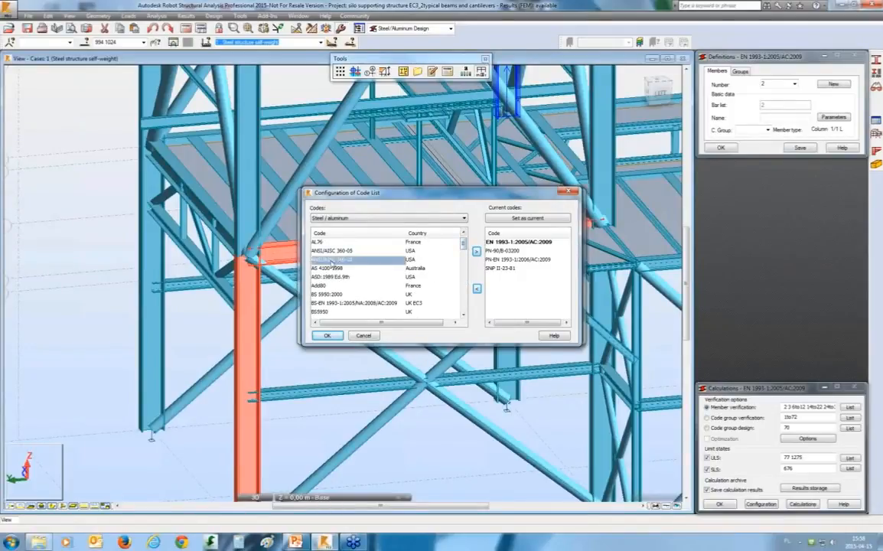
pyautogui.click(476, 251)
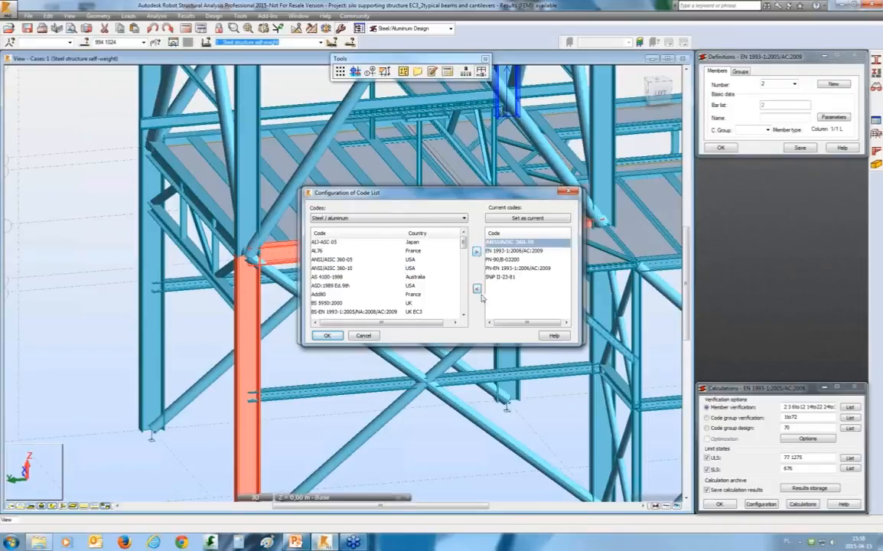
pyautogui.click(327, 335)
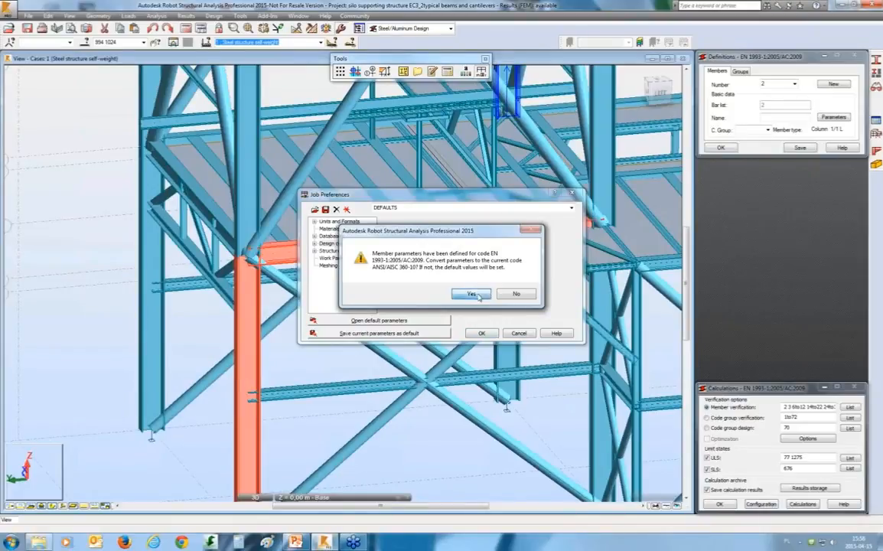
pyautogui.click(479, 293)
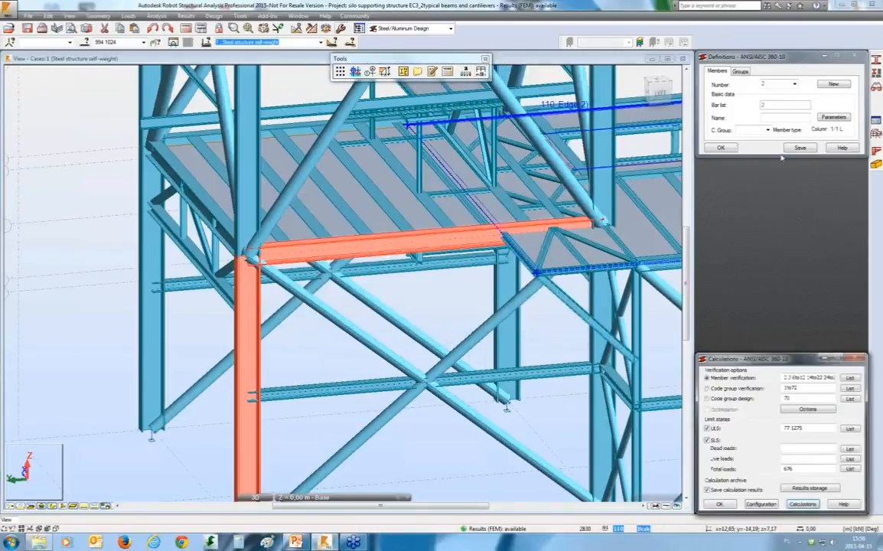
# Examine the Column member type's ANSI/AISC 360-10 parameters, including the seismic calculations, Cb factor and upper flange buckling options, without saving changes.
pyautogui.click(834, 117)
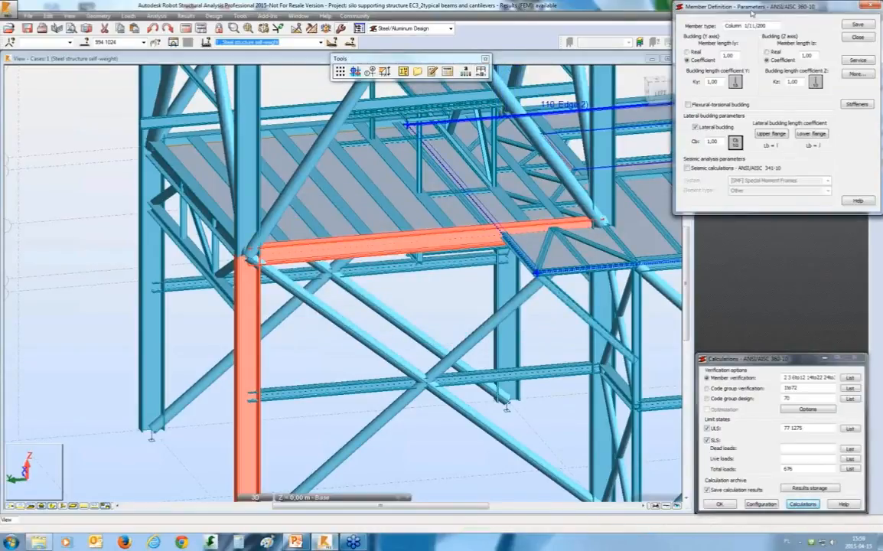
pyautogui.moveTo(751, 13); pyautogui.dragTo(519, 97)
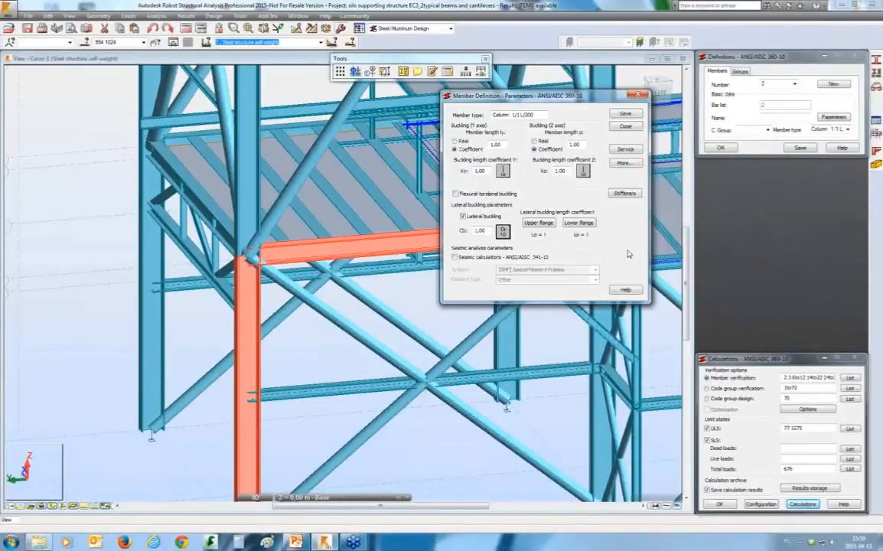
pyautogui.click(455, 258)
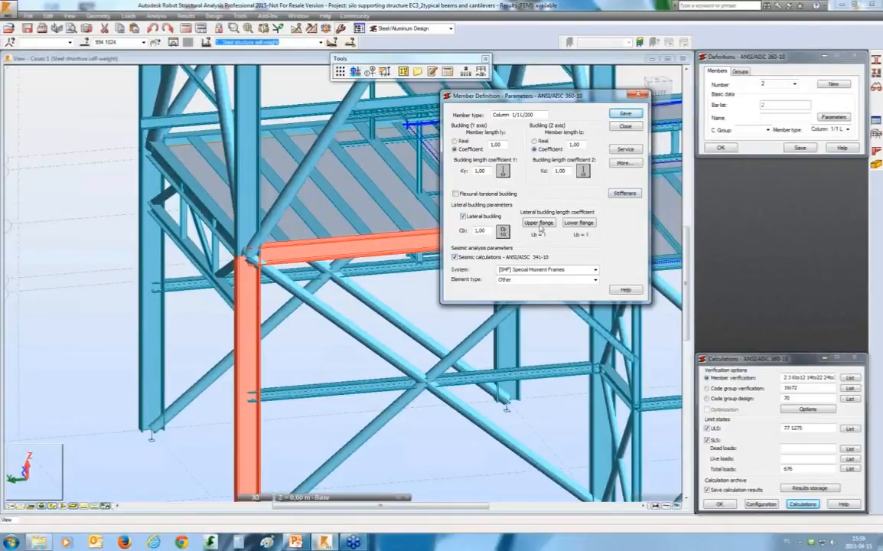
pyautogui.click(508, 232)
pyautogui.click(585, 200)
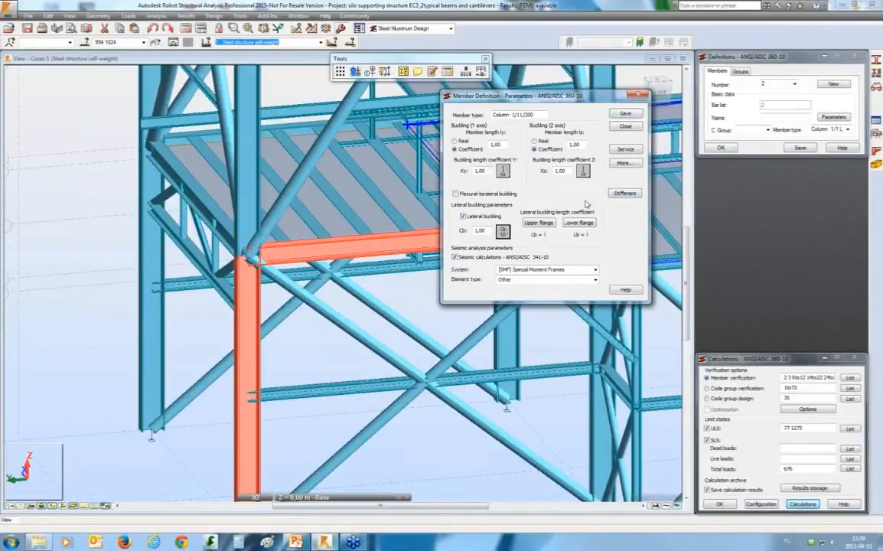
pyautogui.click(539, 223)
pyautogui.click(583, 169)
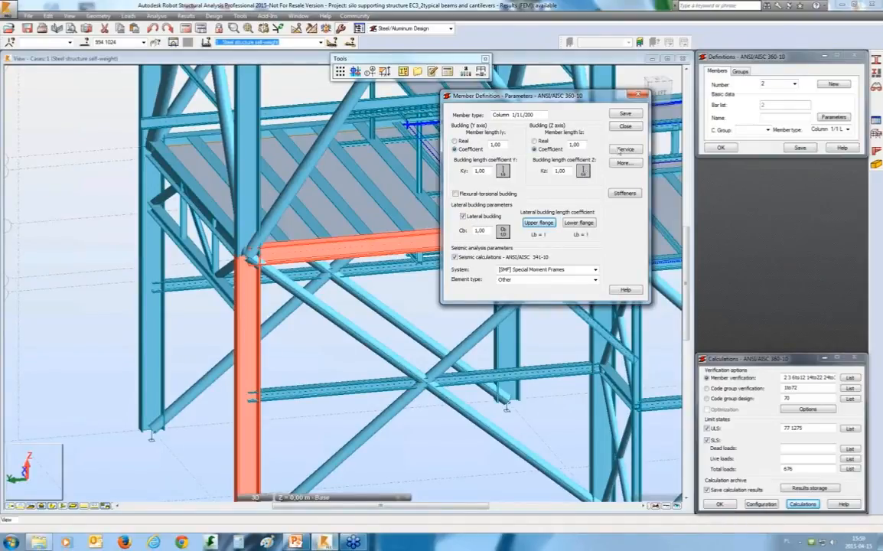
pyautogui.click(636, 95)
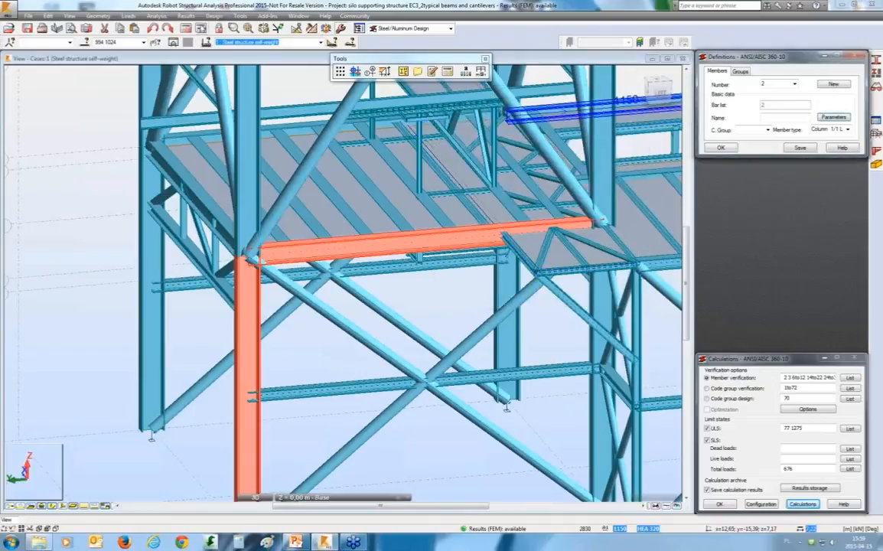
# Turn on the Direct Analysis Method (DAM) in the analysis type settings and minimize the program window.
pyautogui.click(187, 29)
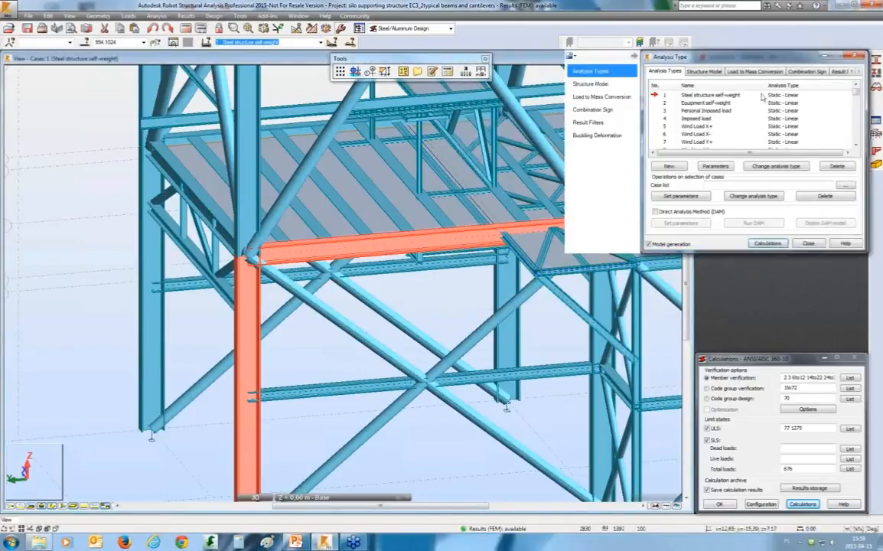
pyautogui.click(655, 212)
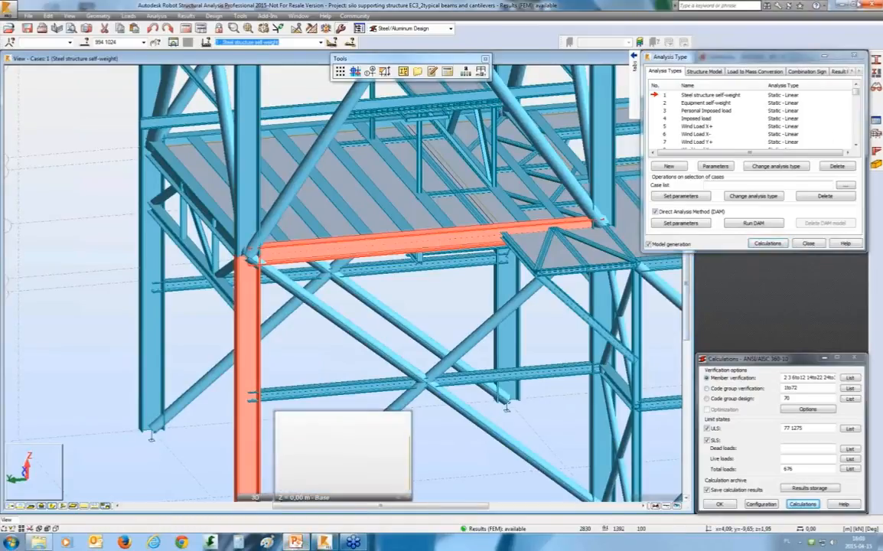
pyautogui.click(842, 5)
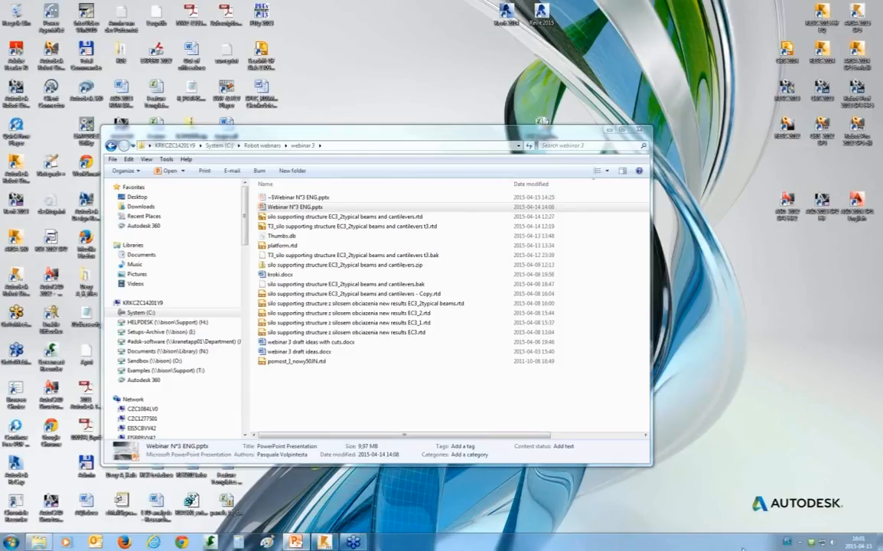